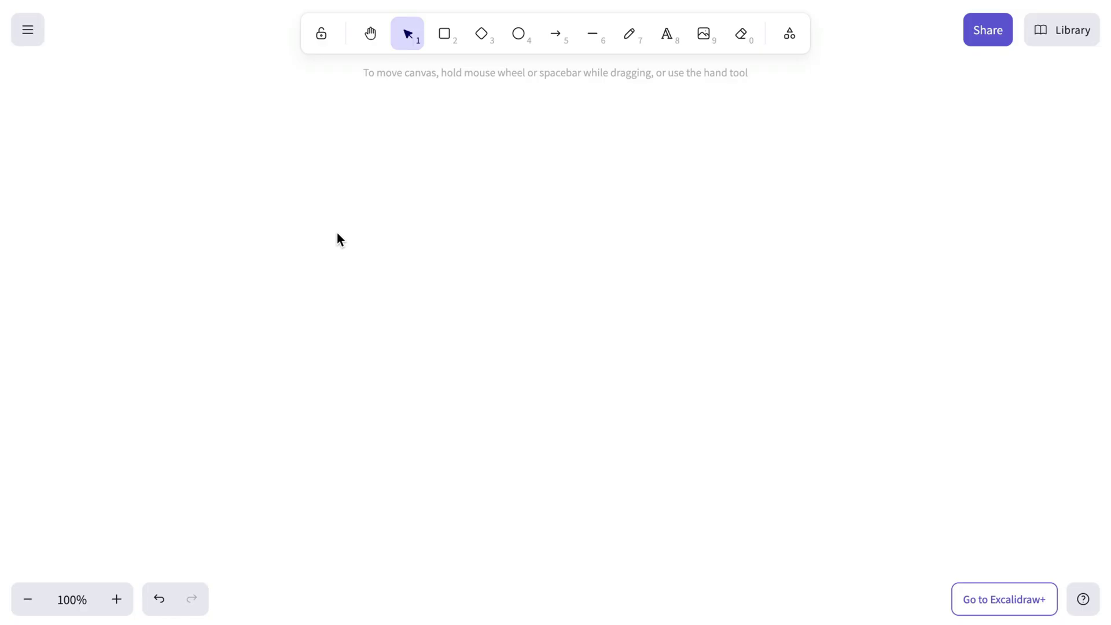
- Draw a circle near the top of the canvas and a diamond below it
left_click(519, 35)
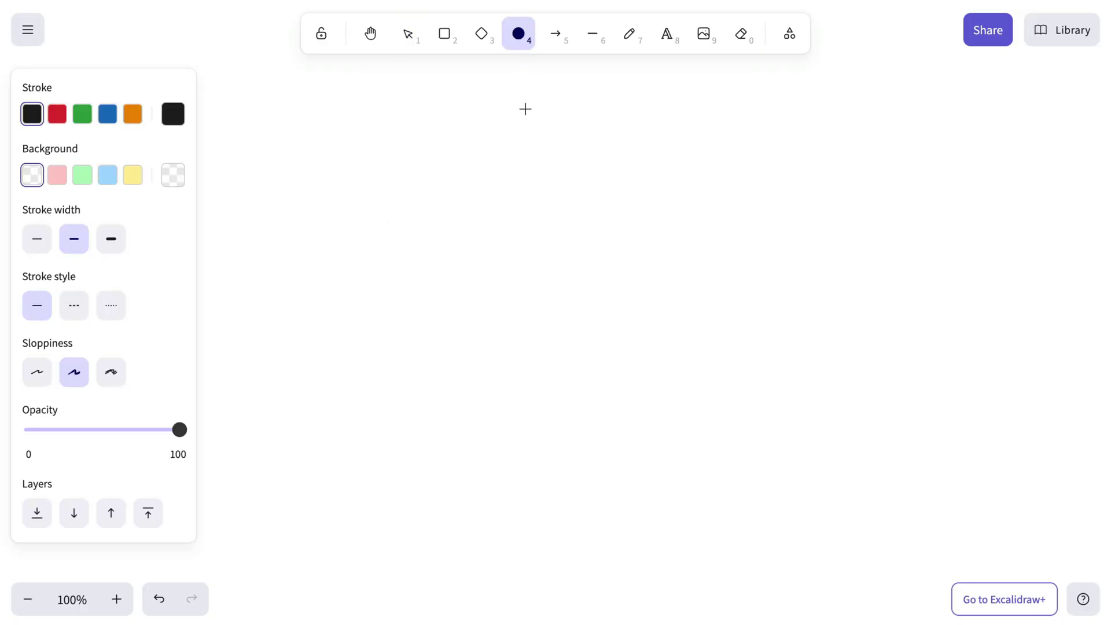
mouse_move(525, 108)
left_mouse_down()
mouse_move(689, 212)
mouse_move(645, 214)
left_mouse_up()
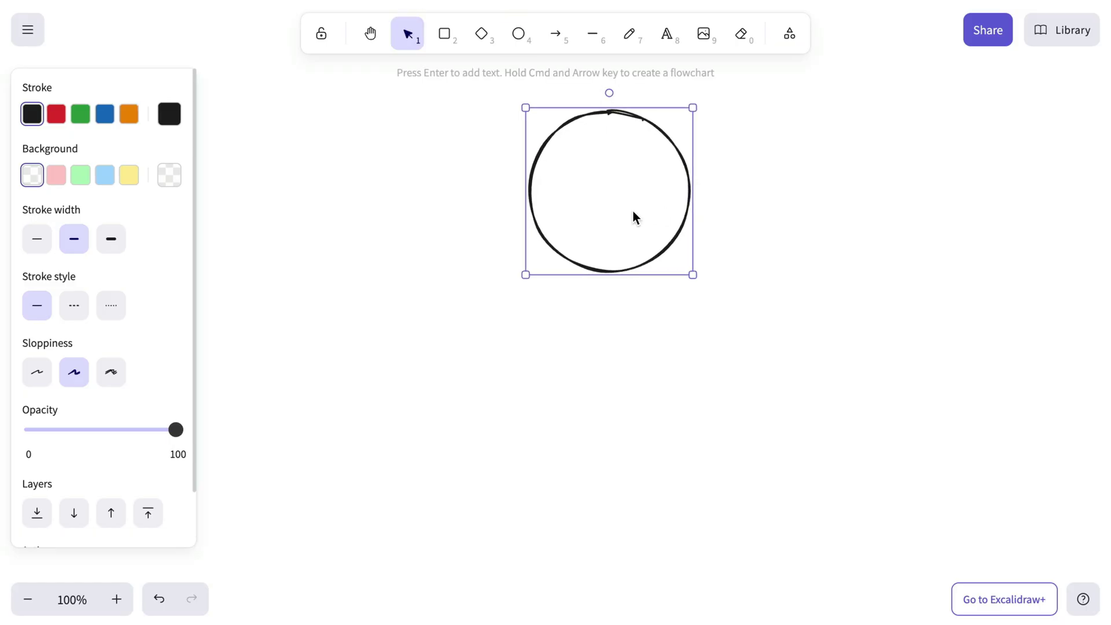
left_click(482, 35)
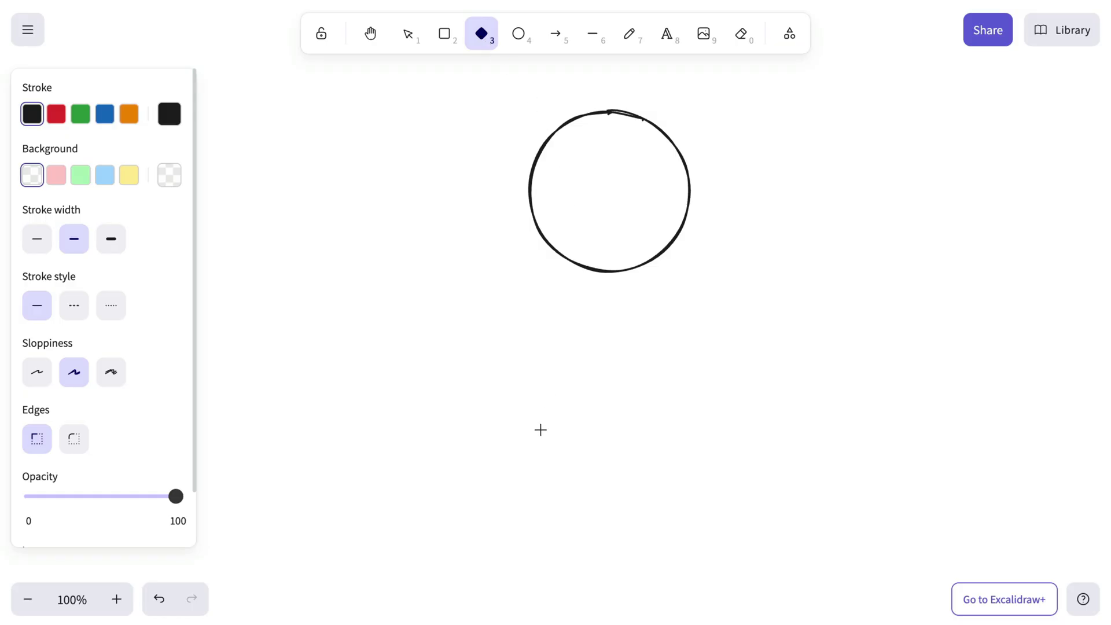
mouse_move(554, 403)
left_mouse_down()
mouse_move(657, 454)
mouse_move(750, 530)
left_mouse_up()
left_click_drag(700, 491, 663, 485)
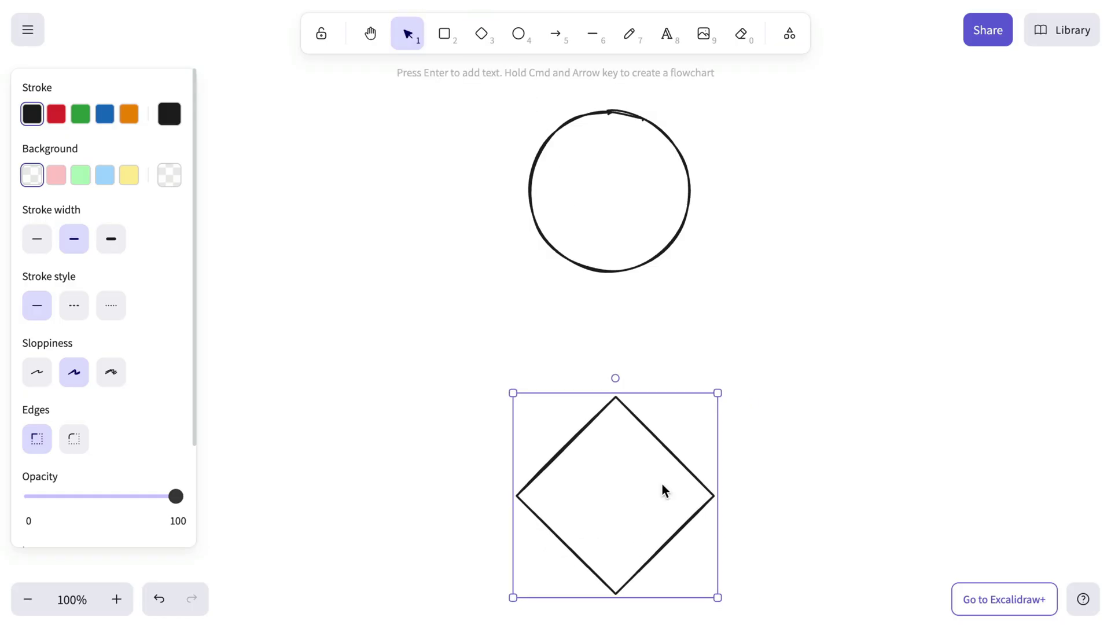
- Draw a rectangle lower left of the diamond, narrow it and shift it down-left
left_click(443, 35)
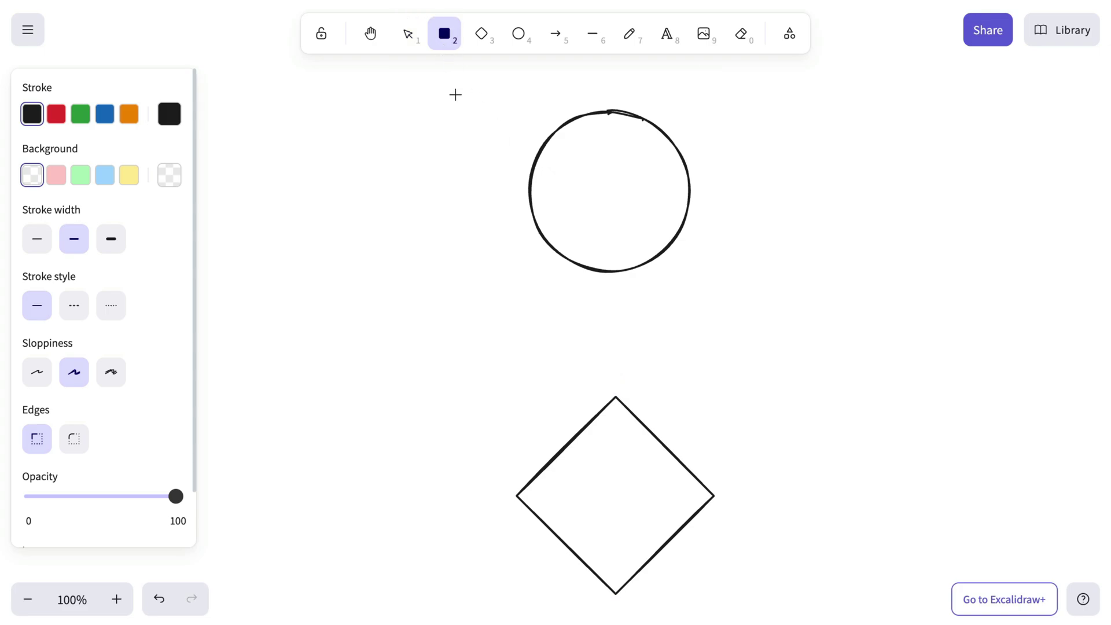
scroll(461, 190, "down", 5)
scroll(460, 189, "left", 3)
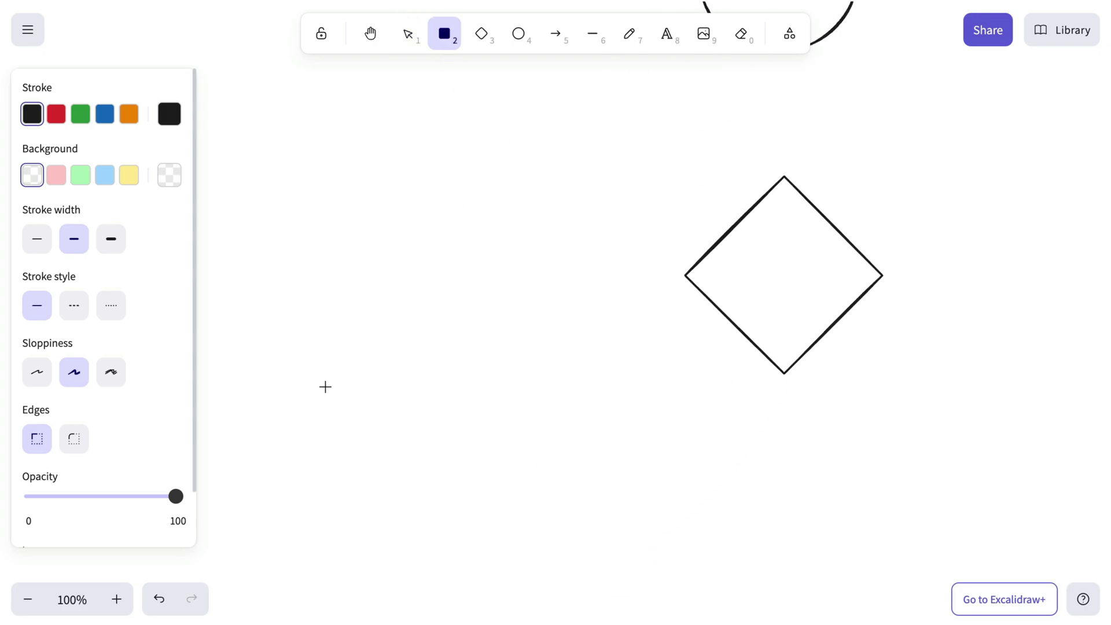
mouse_move(325, 387)
left_mouse_down()
mouse_move(561, 474)
mouse_move(600, 560)
mouse_move(536, 528)
left_mouse_up()
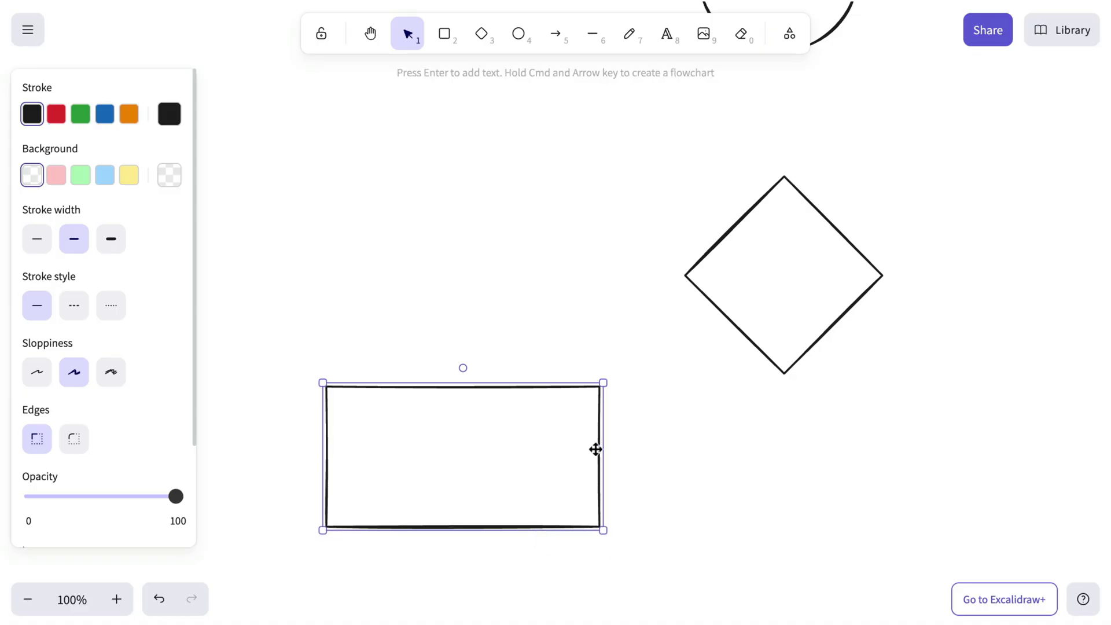
left_click_drag(601, 447, 580, 449)
left_click_drag(513, 456, 483, 486)
- Duplicate the rectangle with copy and paste and place the copy at the lower right
scroll(721, 361, "down", 5)
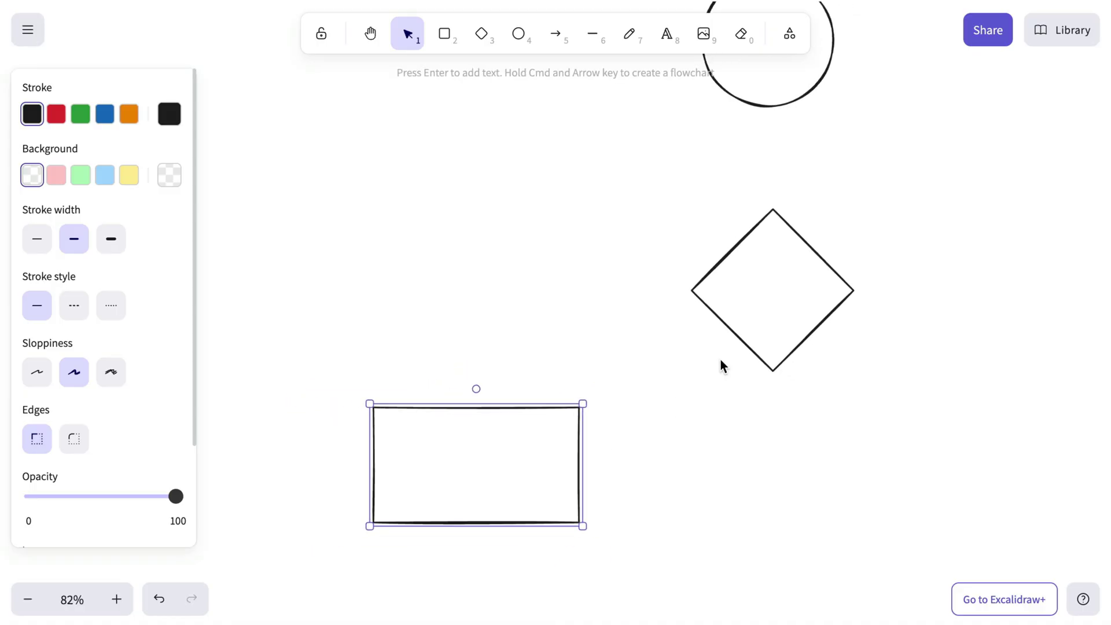
scroll(722, 361, "right", 3)
scroll(721, 361, "right", 2)
scroll(720, 361, "up", 1)
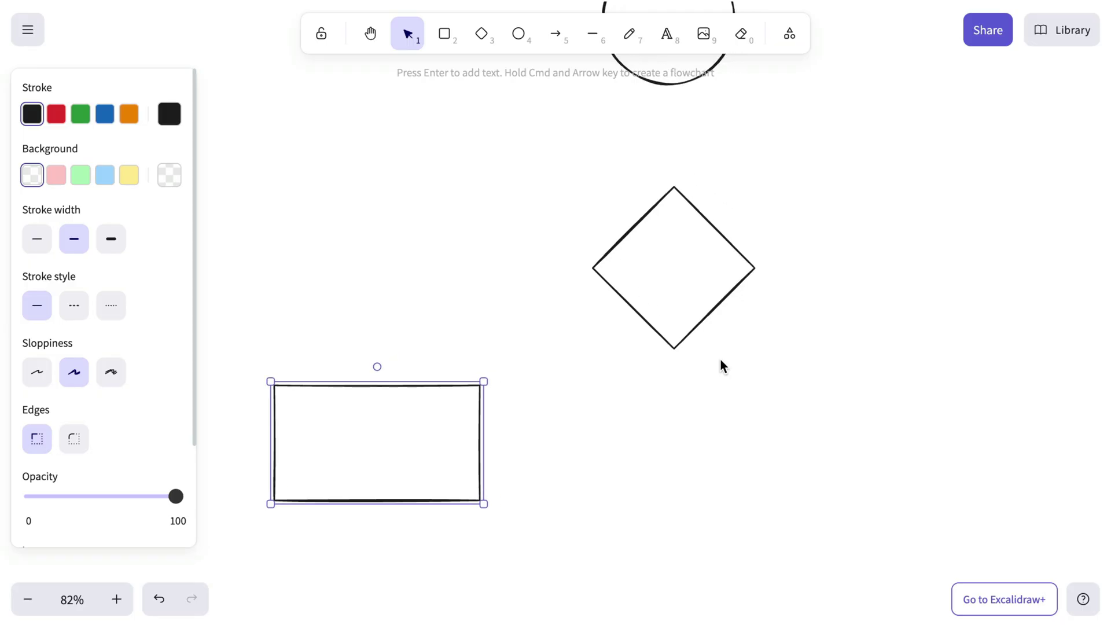
key("super+c")
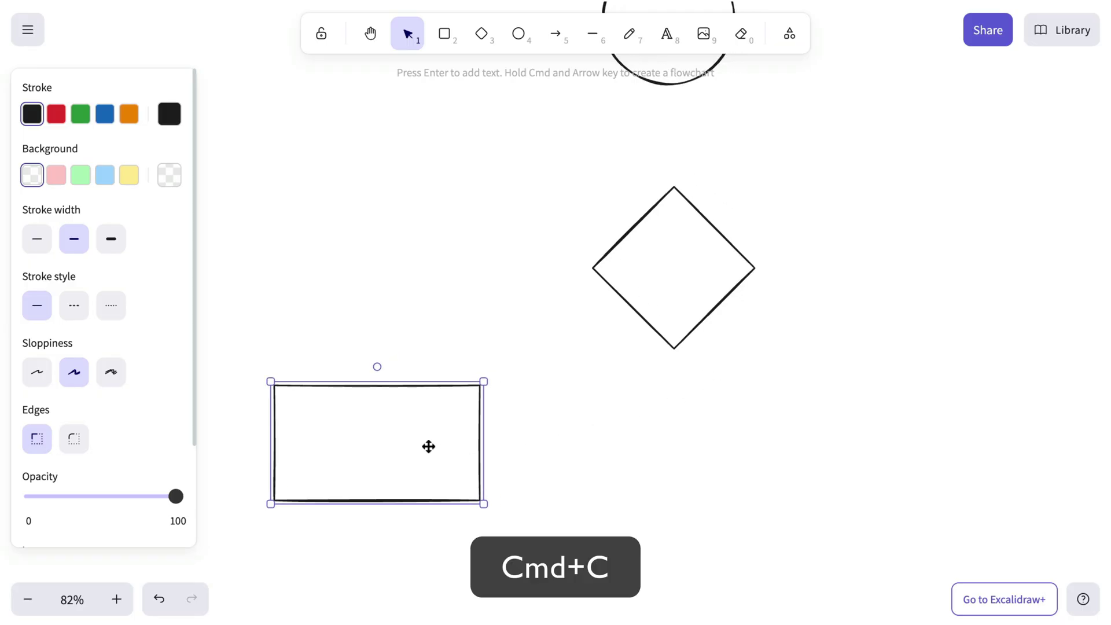
key("super+v")
left_click_drag(905, 432, 930, 442)
- Select the circle, diamond and both rectangles and scale them up proportionally
scroll(916, 285, "right", 1)
scroll(915, 285, "right", 2)
scroll(915, 285, "down", 3)
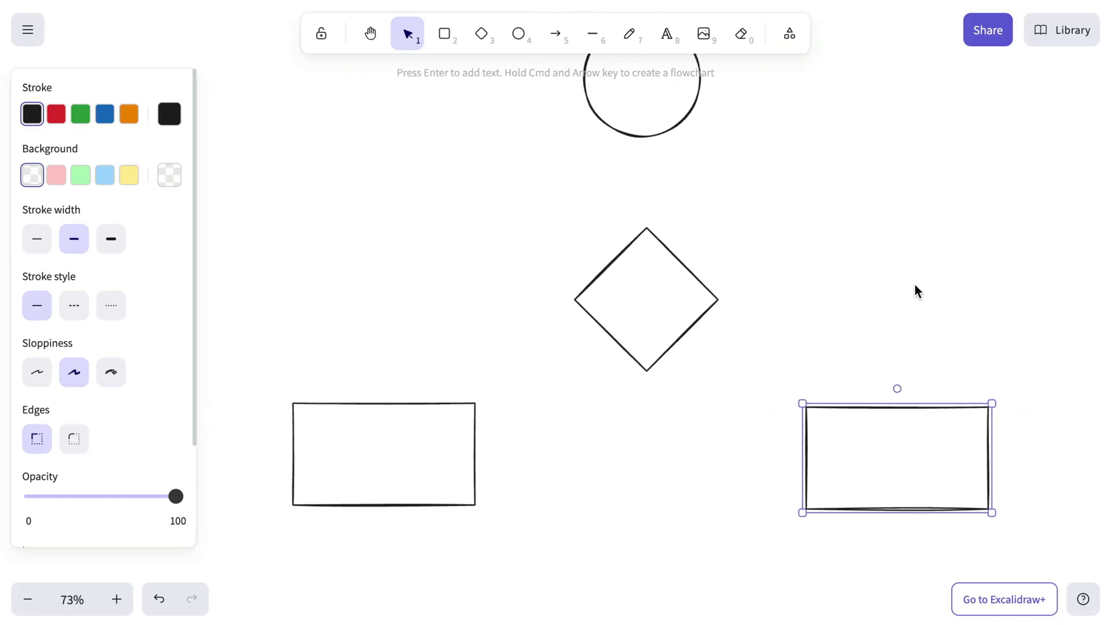
scroll(914, 285, "up", 2)
scroll(915, 285, "right", 3)
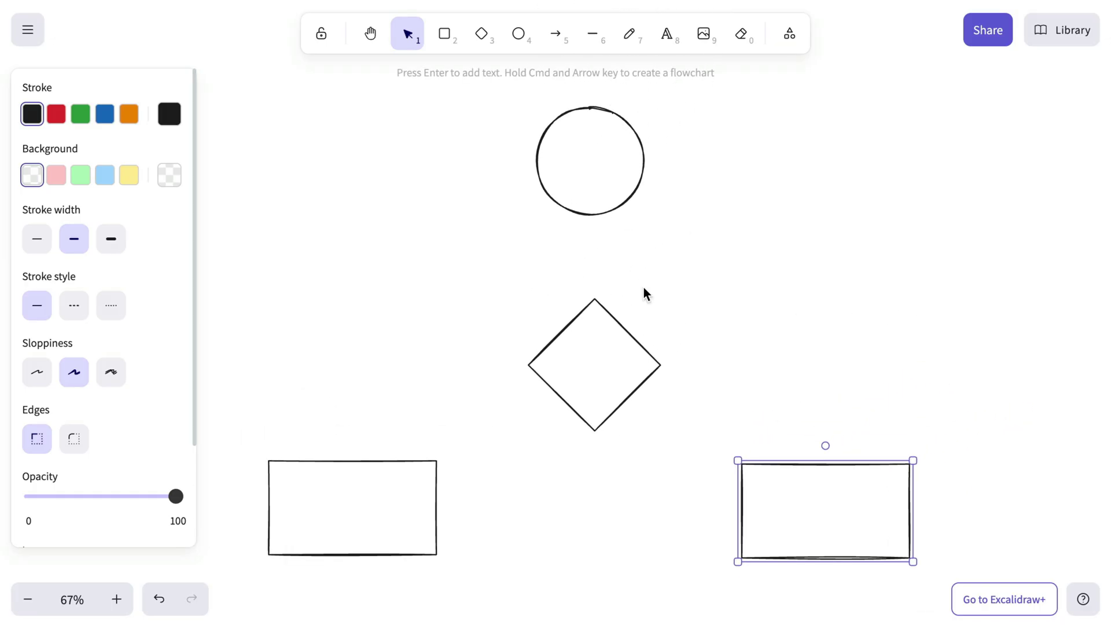
left_click_drag(234, 96, 925, 572)
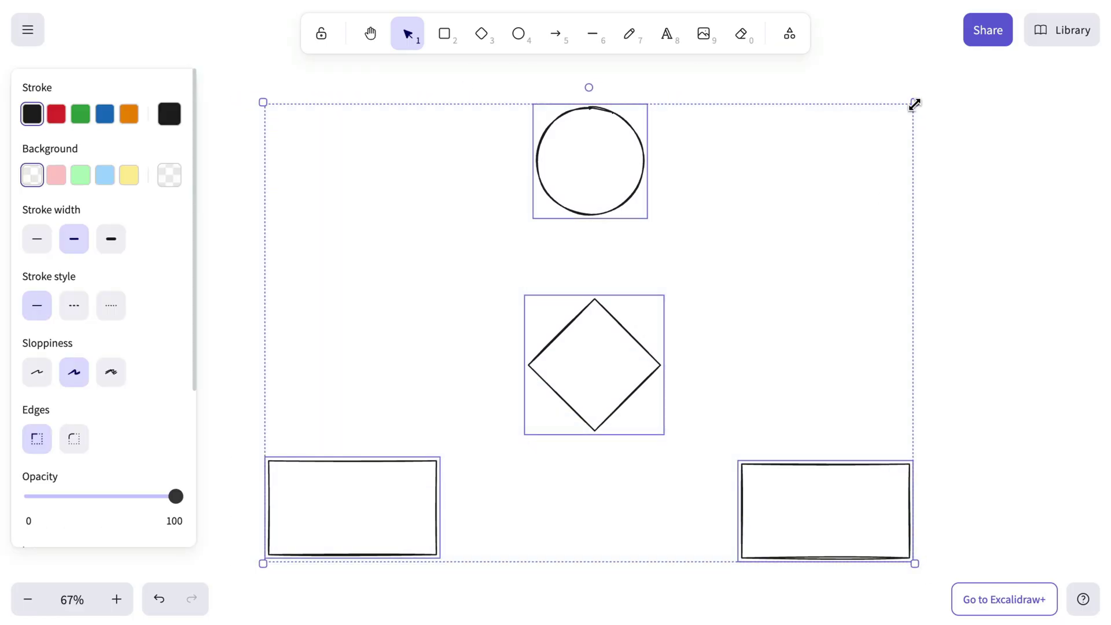
left_click_drag(914, 103, 932, 142)
key("shift")
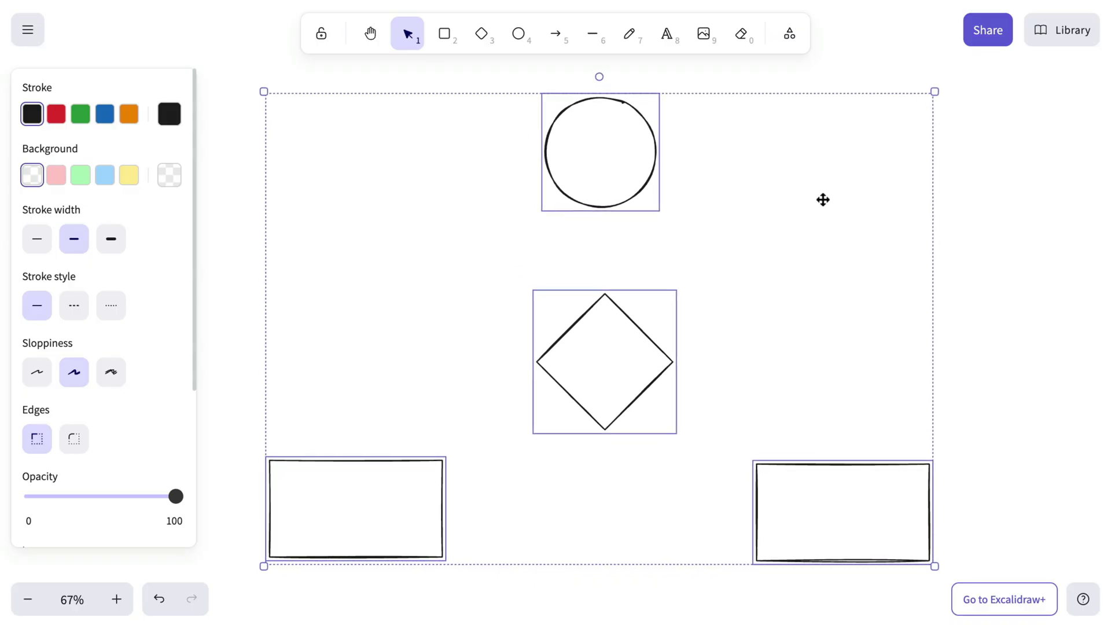
- Give all shapes dark grey #343a40 outlines and light beige #eaddd7 background
left_click_drag(823, 200, 826, 205)
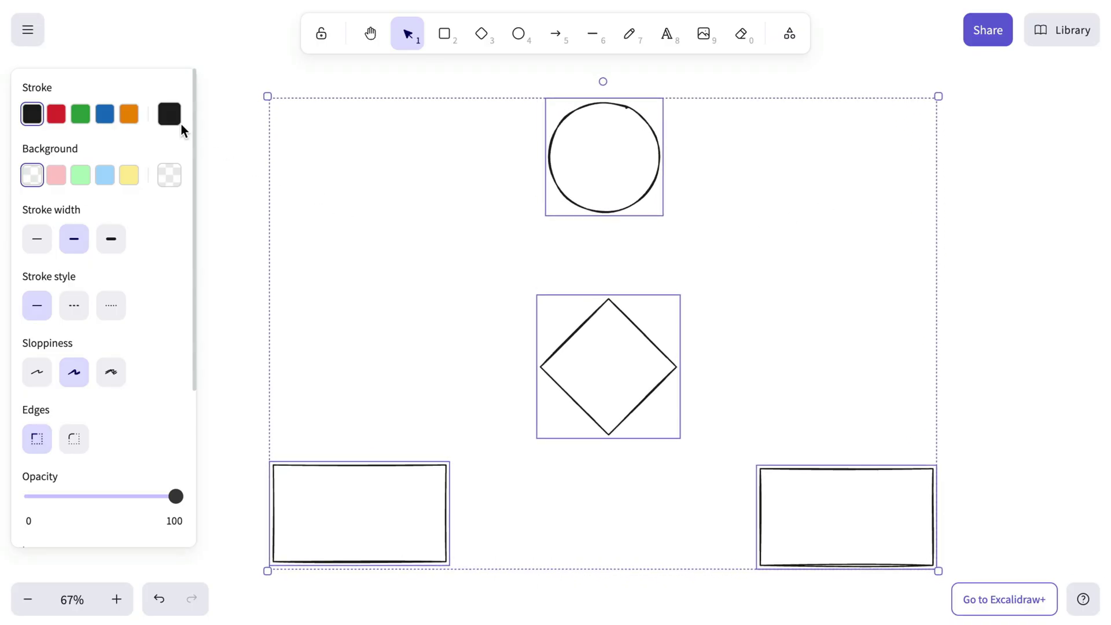
left_click(170, 116)
left_click(305, 134)
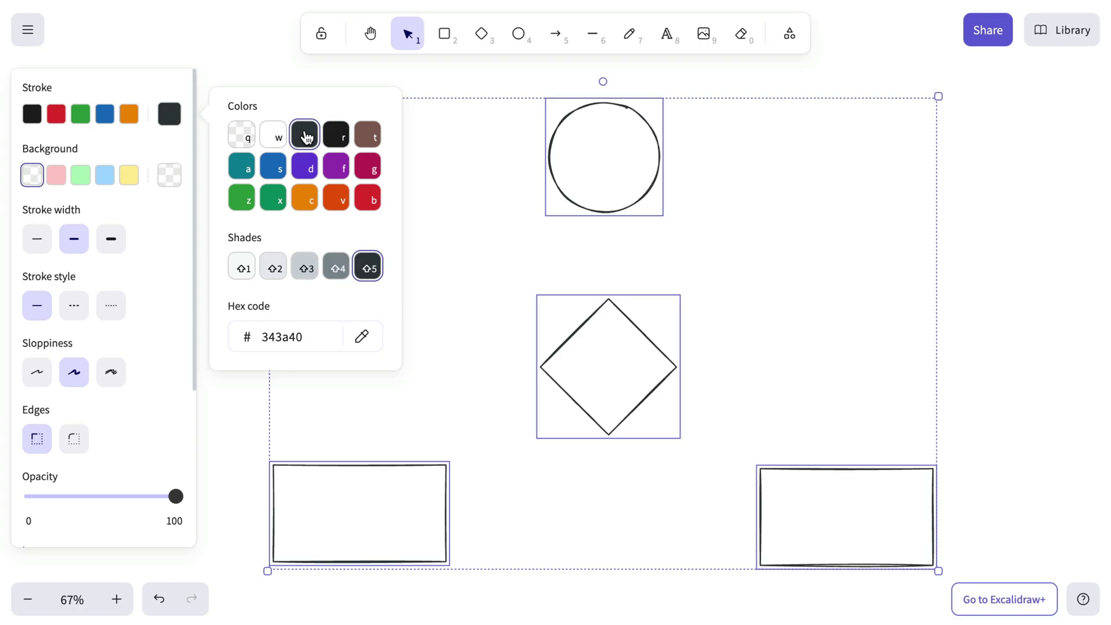
left_click(173, 182)
left_click(172, 183)
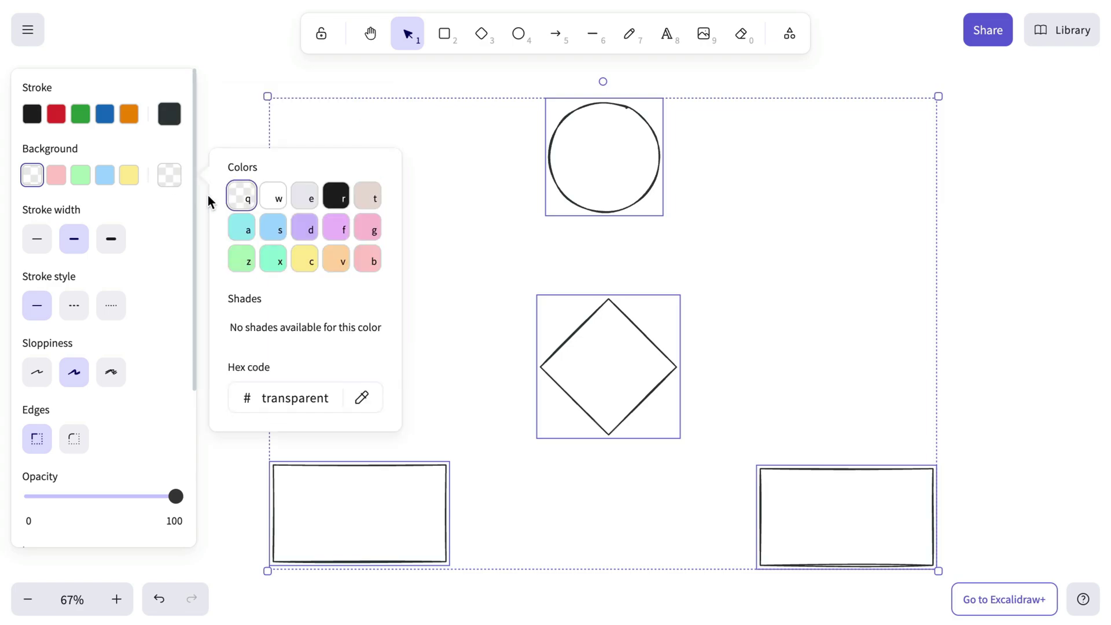
left_click(367, 197)
left_click(38, 238)
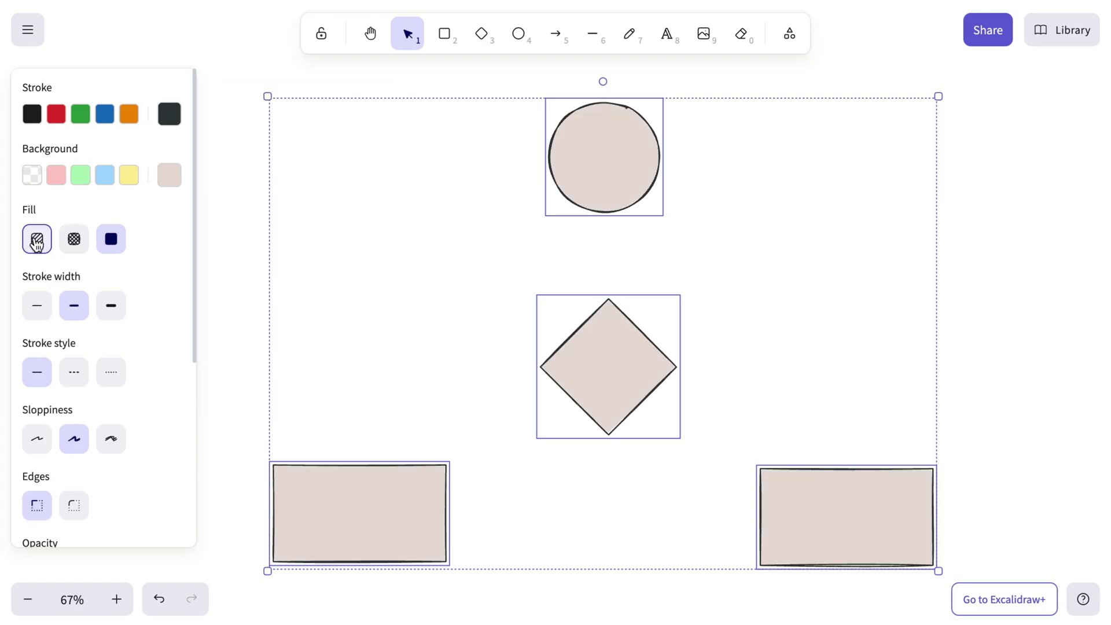
- Keep a solid fill, medium stroke width and solid stroke style after trying hatch, thick and dashed options
left_click(38, 238)
left_click(75, 240)
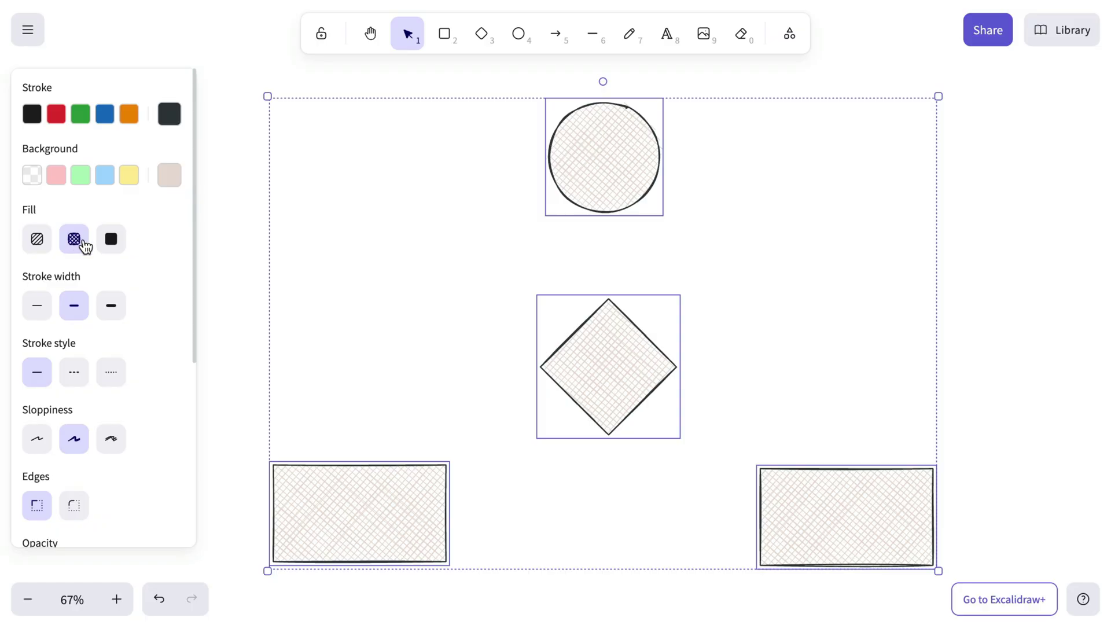
left_click(111, 243)
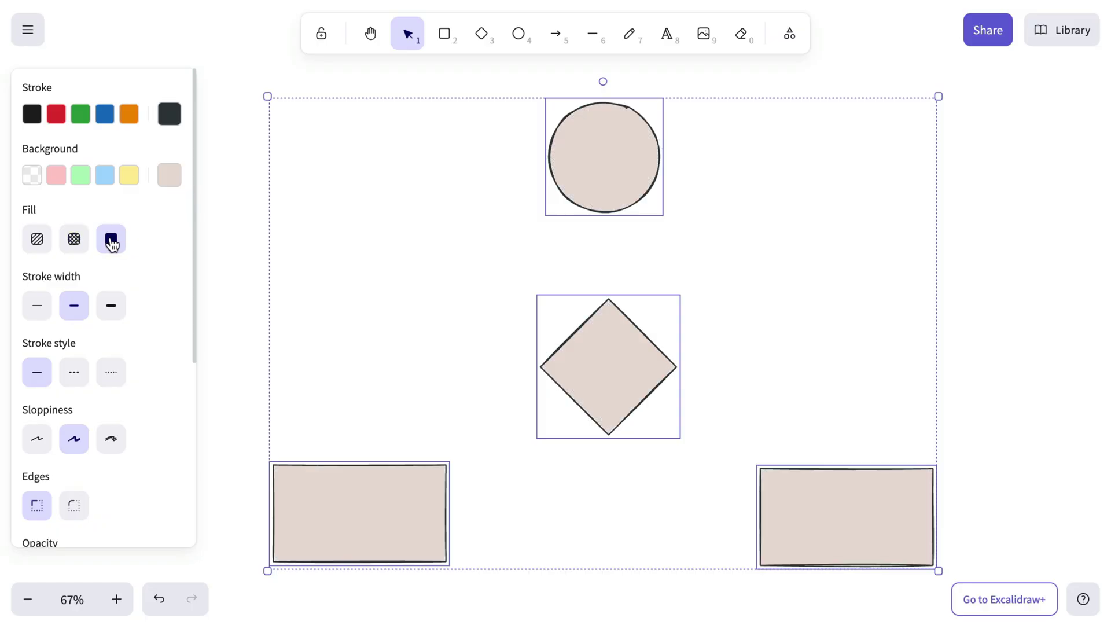
left_click(37, 307)
left_click(111, 310)
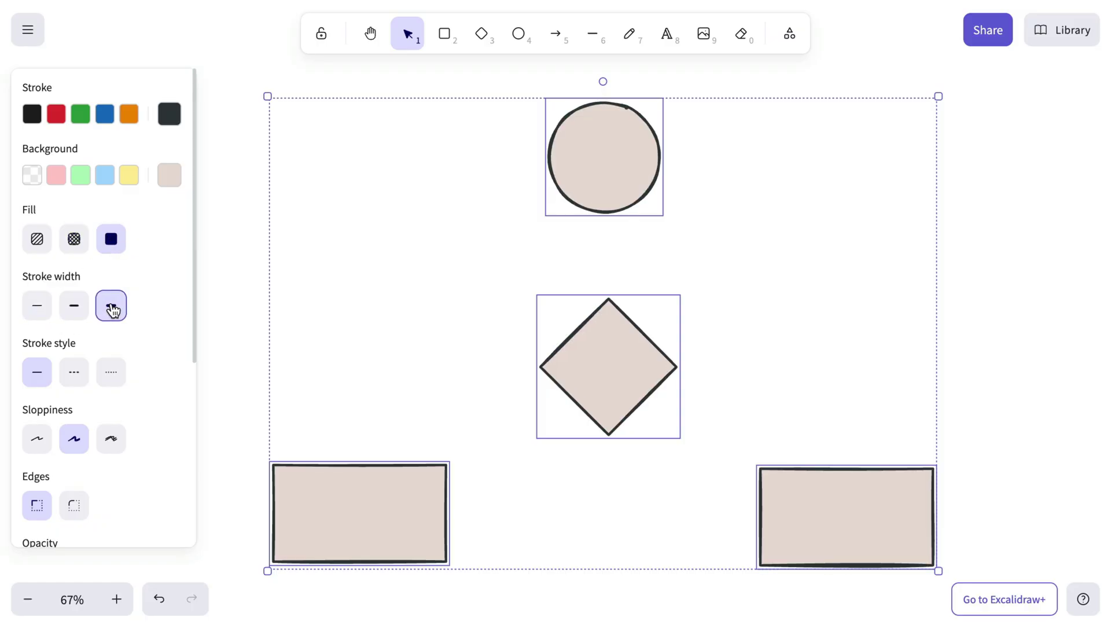
left_click(76, 310)
left_click(74, 373)
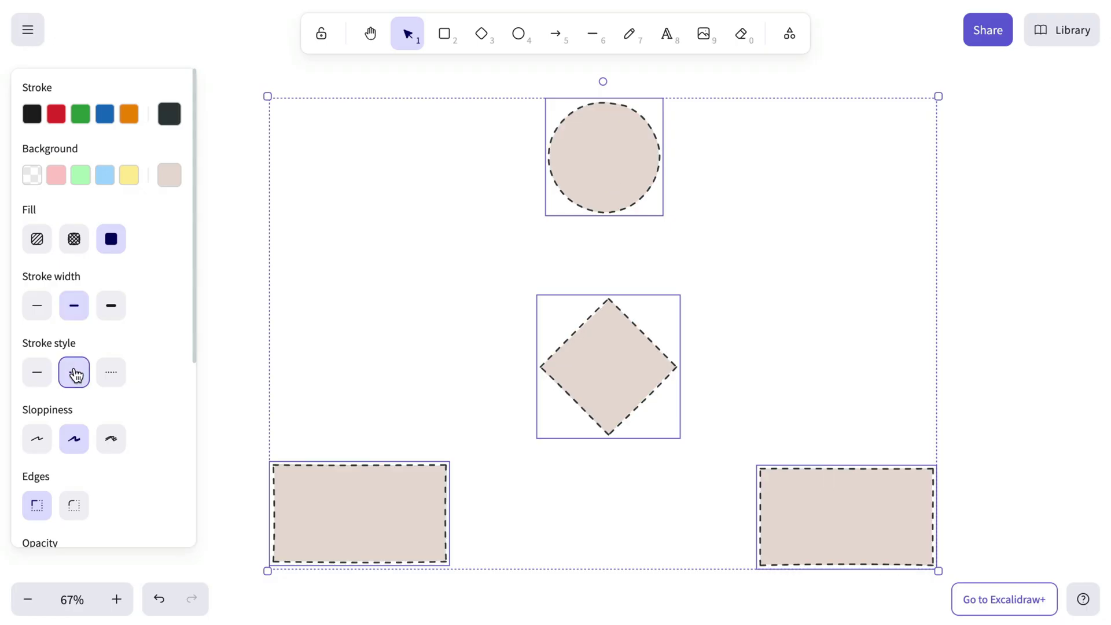
left_click(115, 378)
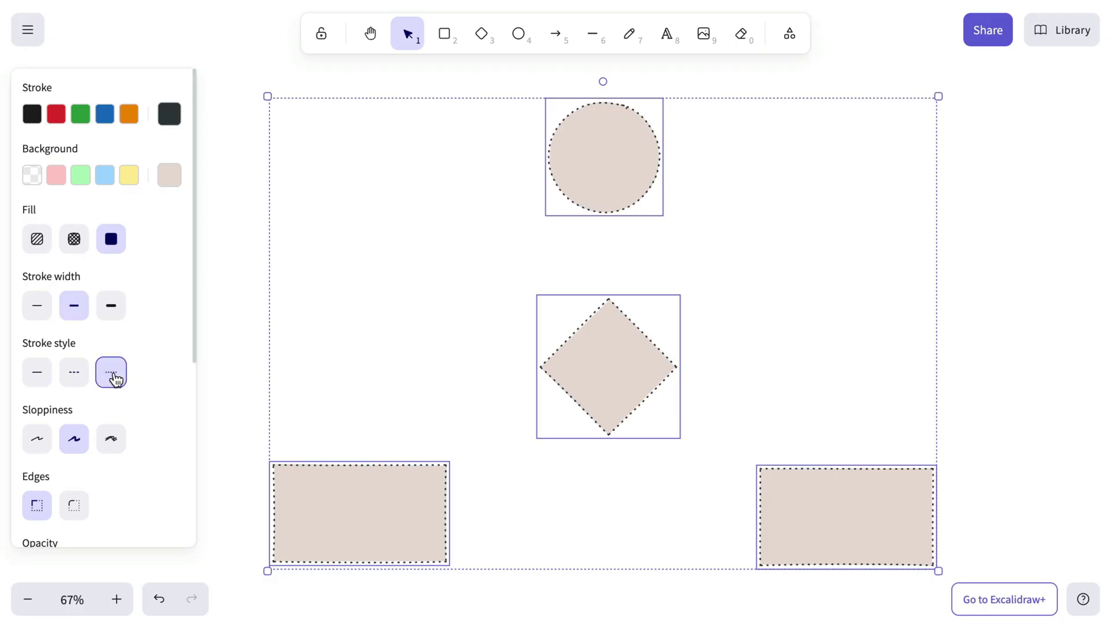
left_click(37, 375)
- Settle on moderate hand-drawn sloppiness and sharp corners after trying the alternatives
left_click(37, 439)
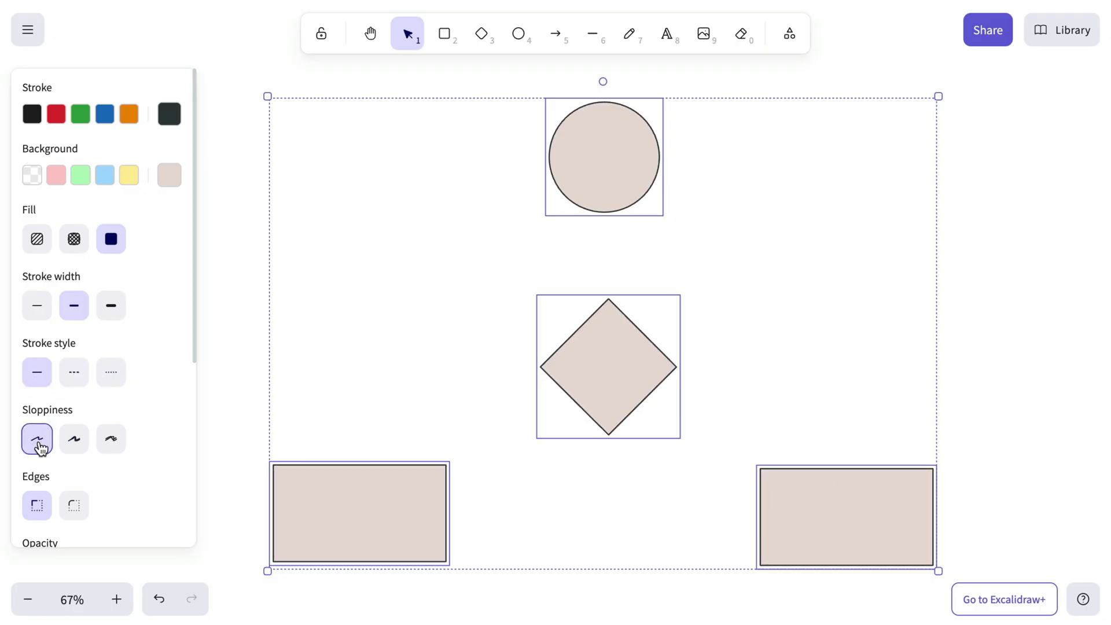
left_click(118, 450)
left_click(73, 447)
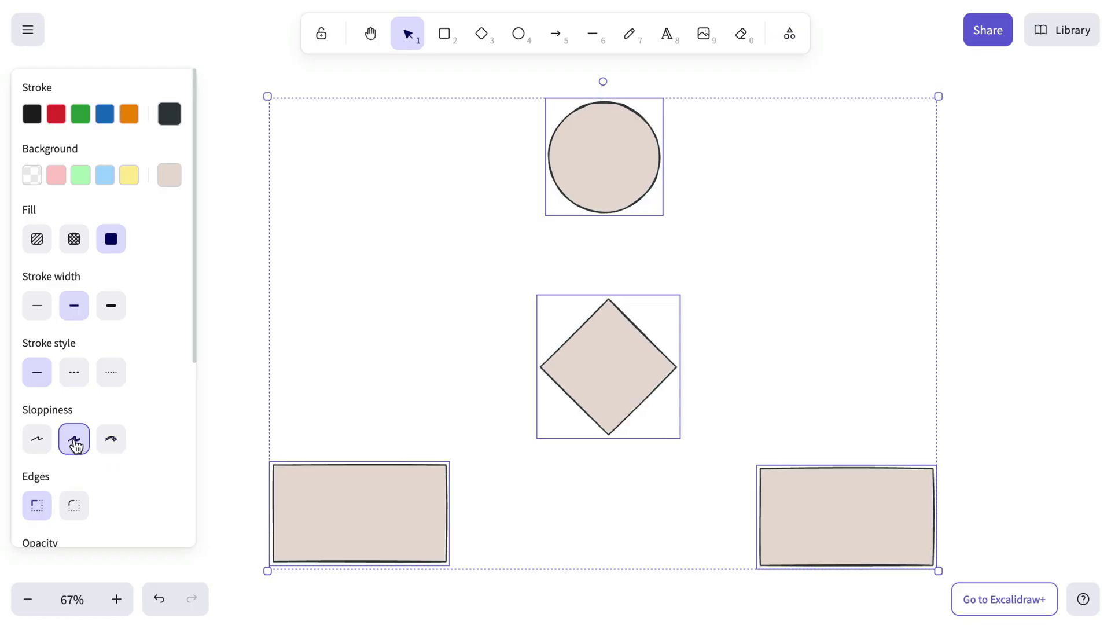
left_click(73, 507)
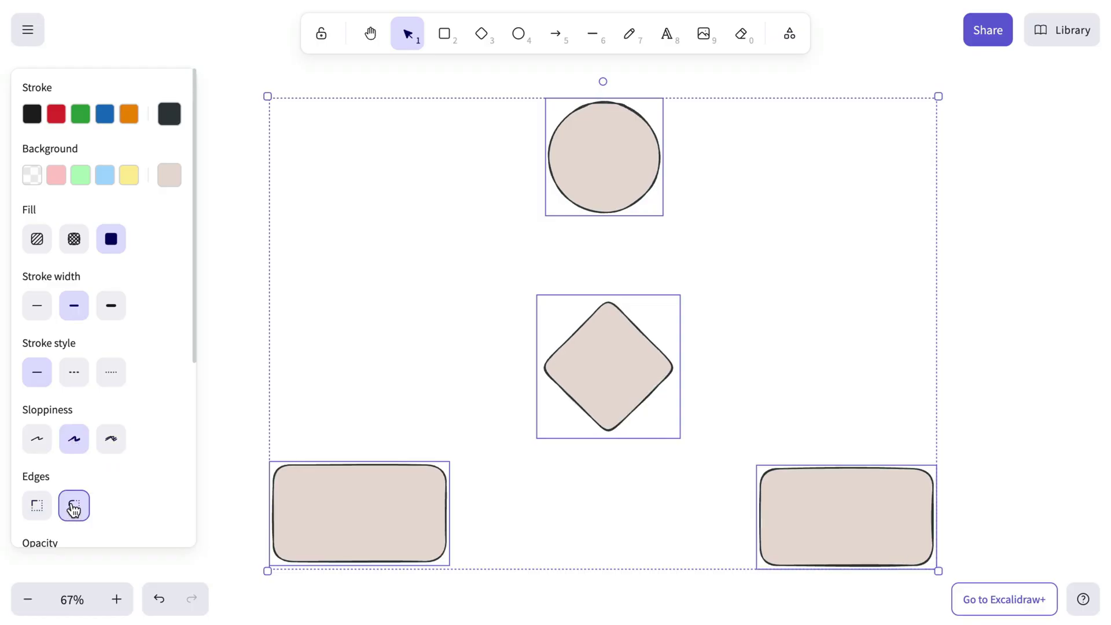
left_click(40, 510)
scroll(169, 418, "down", 2)
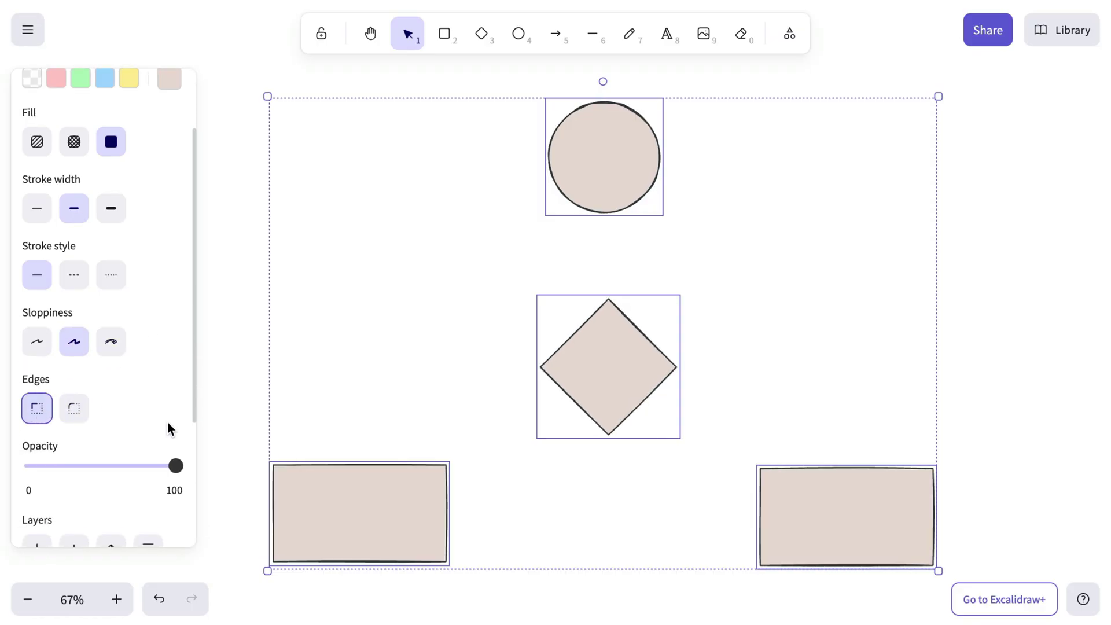
mouse_move(174, 466)
left_mouse_down()
mouse_move(36, 474)
mouse_move(181, 476)
left_mouse_up()
scroll(175, 405, "up", 1)
scroll(176, 388, "up", 1)
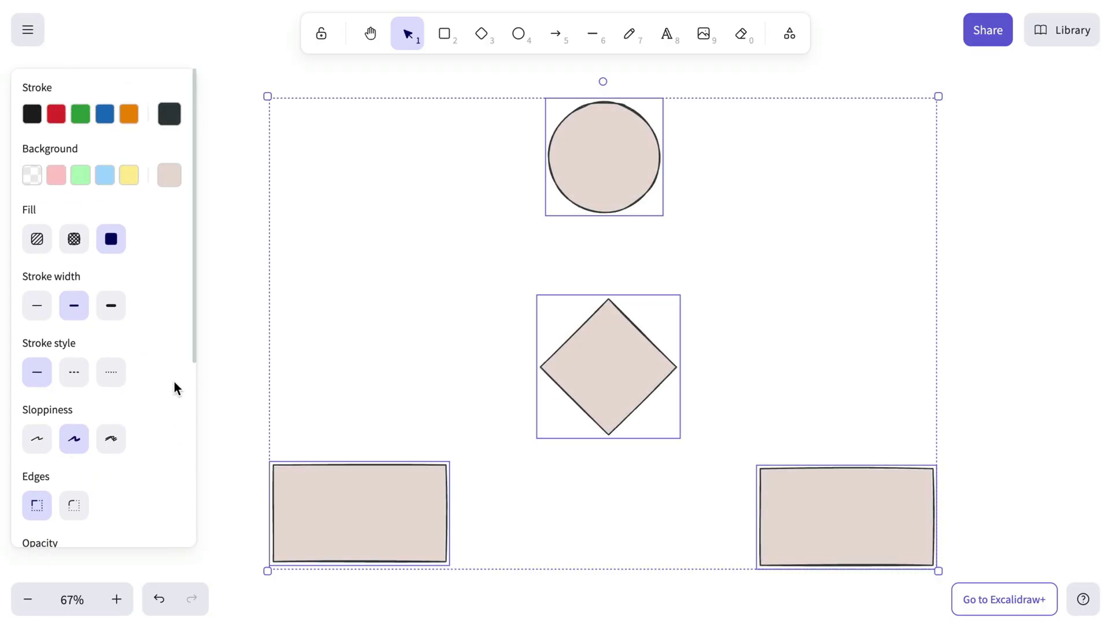
- Fill the circle with the lightest blue and the diamond with the lightest yellow
left_click(591, 152)
left_click(105, 175)
left_click(169, 175)
left_click(242, 329)
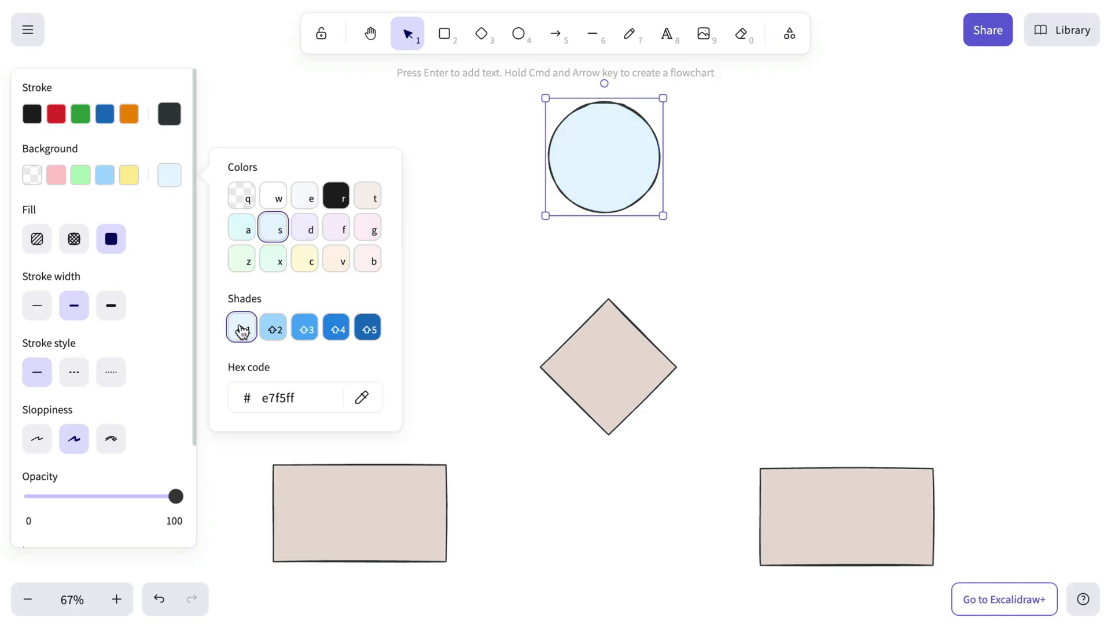
left_click(489, 257)
left_click(565, 372)
left_click(129, 174)
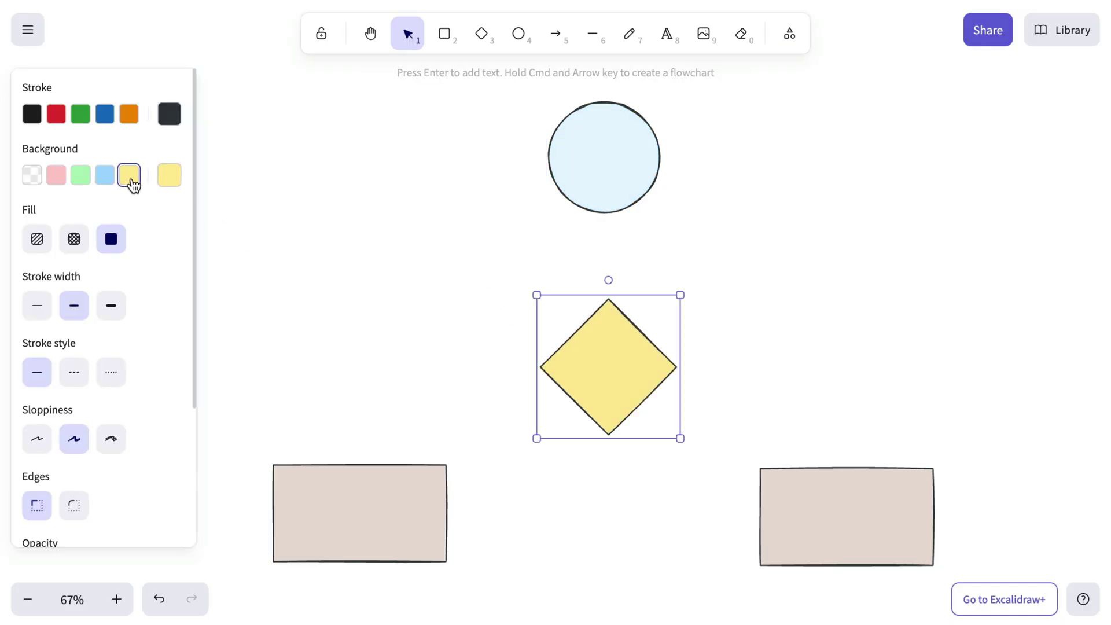
left_click(169, 175)
left_click(242, 328)
- Fill the left rectangle with the lightest green and the right rectangle with the lightest pink
left_click(433, 307)
left_click(342, 476)
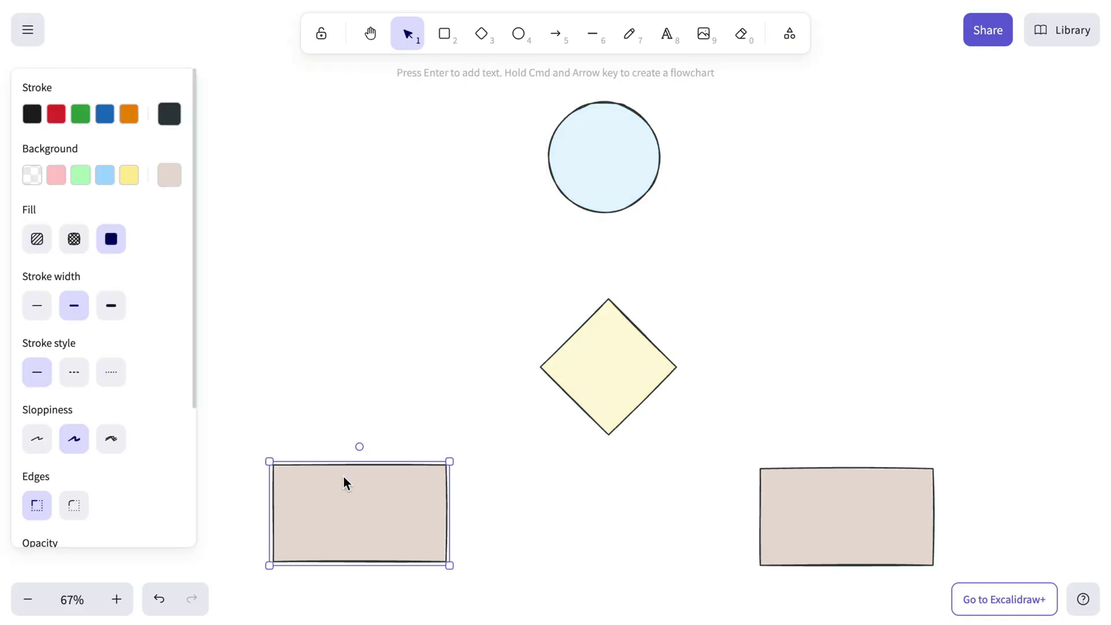
left_click(171, 179)
left_click(243, 259)
left_click(242, 328)
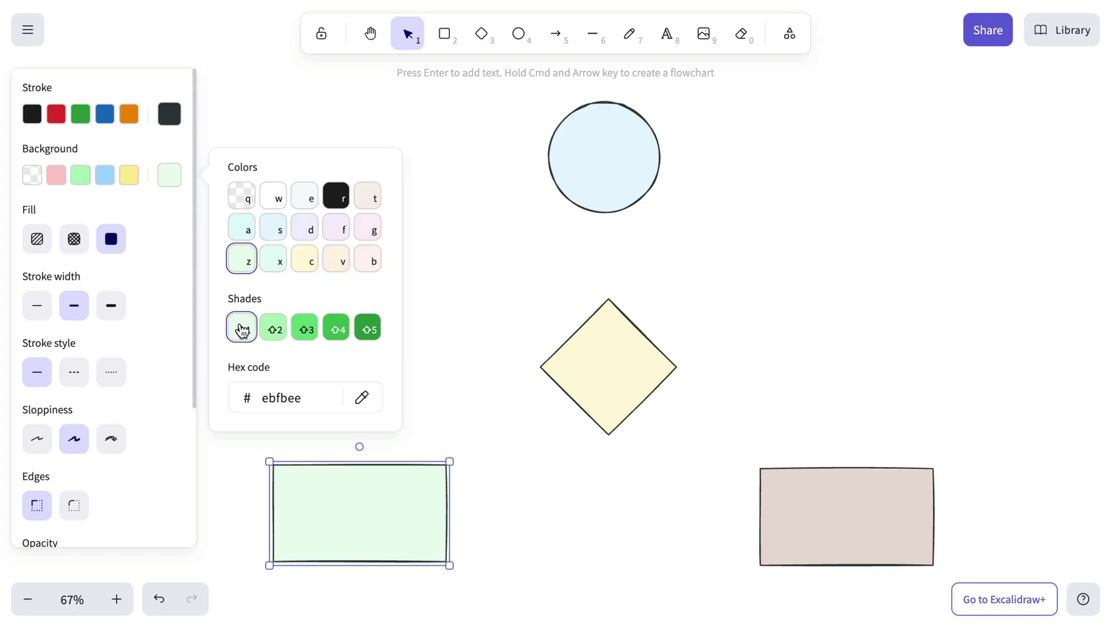
left_click(515, 307)
left_click(806, 520)
left_click(169, 177)
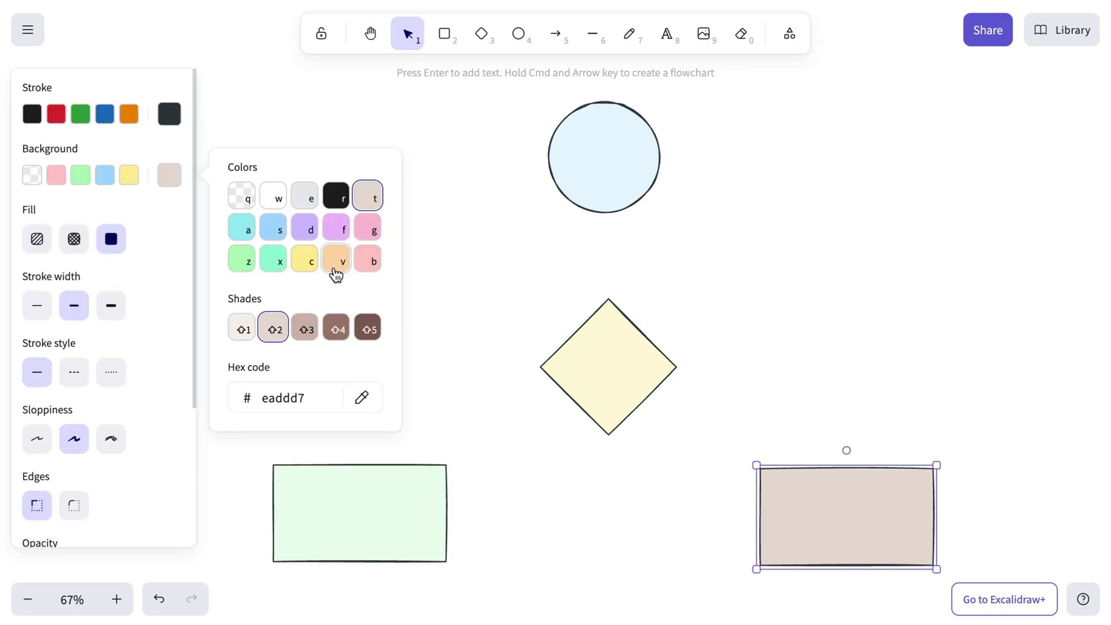
key("b")
left_click(242, 328)
left_click(828, 317)
scroll(828, 318, "right", 2)
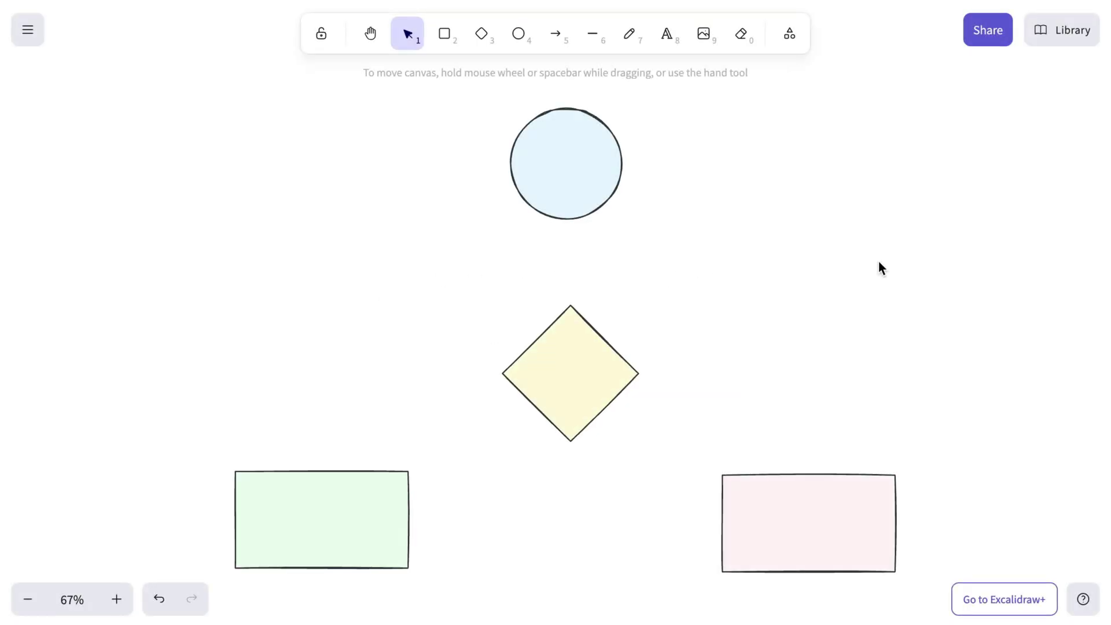
- Draw an arrow from the circle's bottom to the diamond's top, attaching both ends
left_click(556, 35)
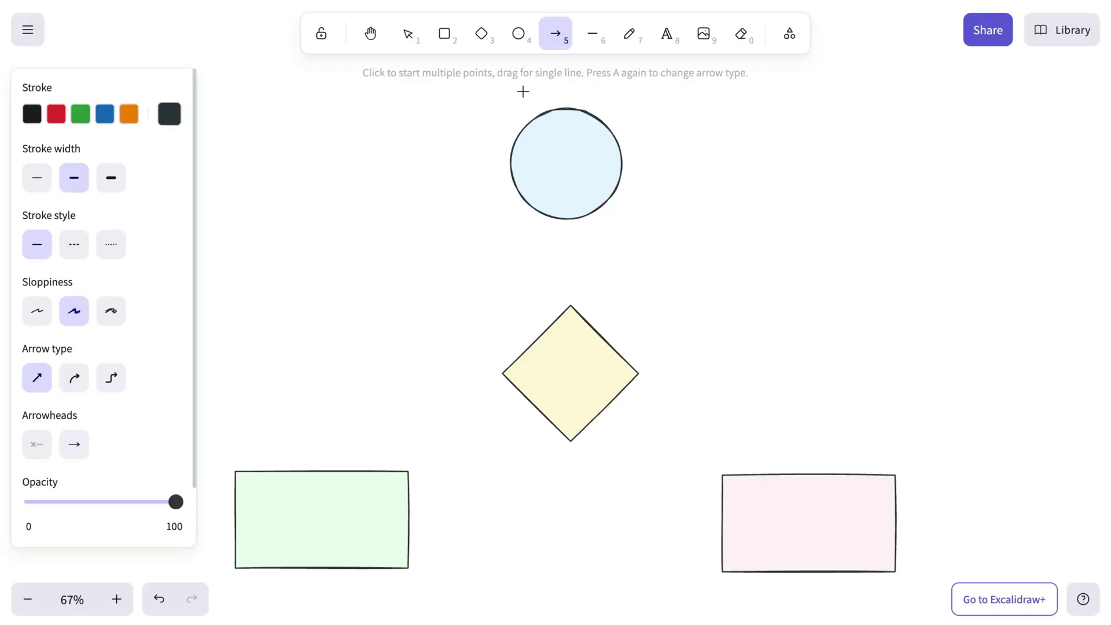
scroll(527, 243, "up", 5)
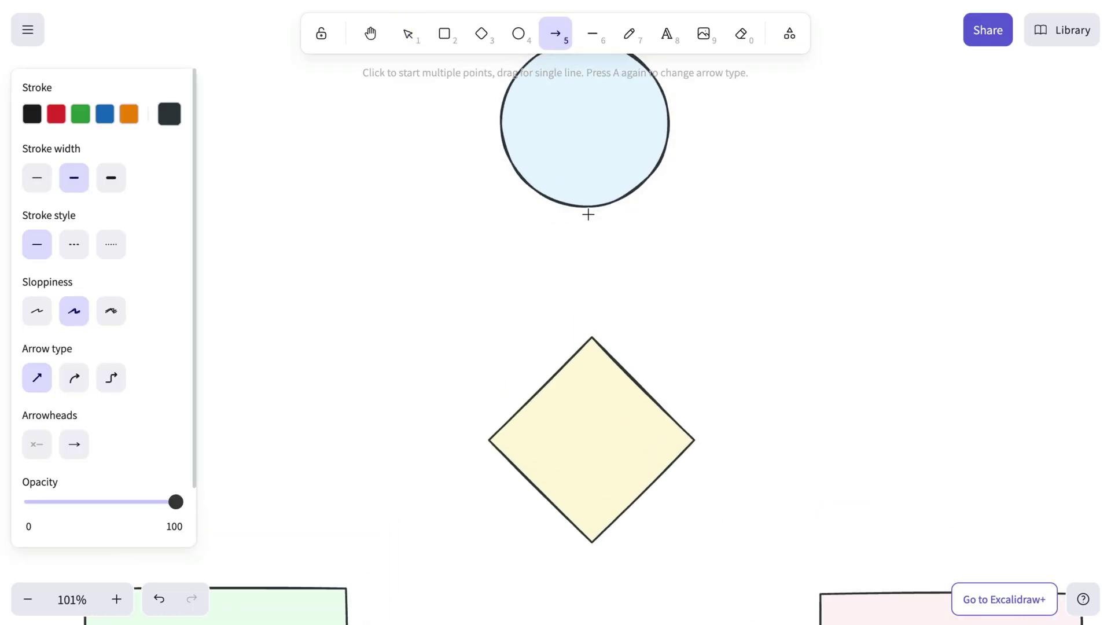
left_click_drag(588, 215, 592, 331)
left_click_drag(605, 149, 613, 148)
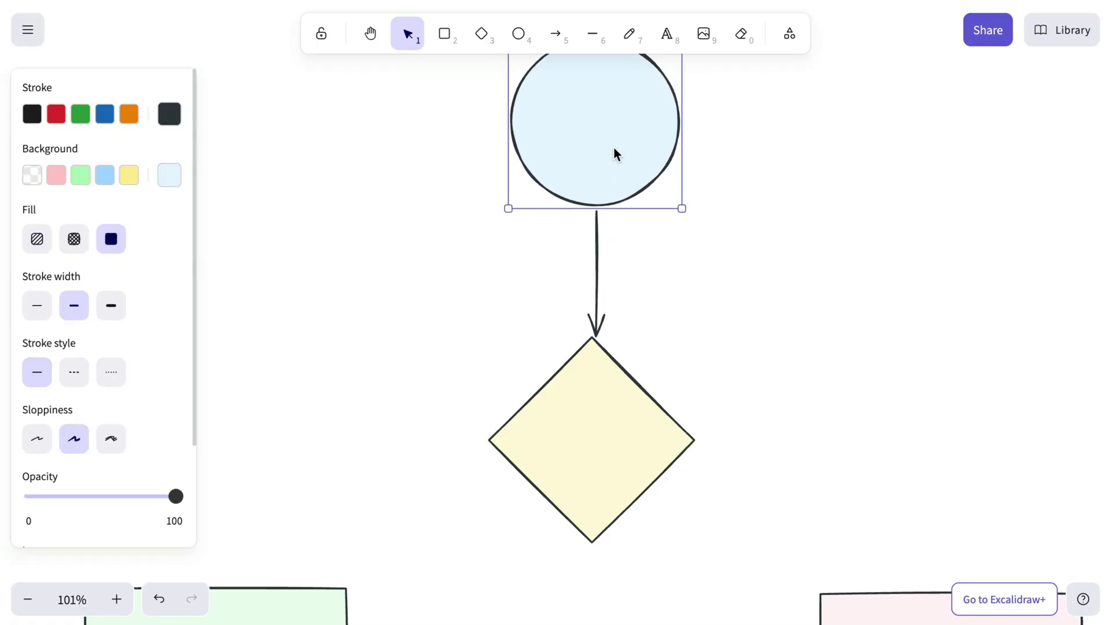
left_click(596, 266)
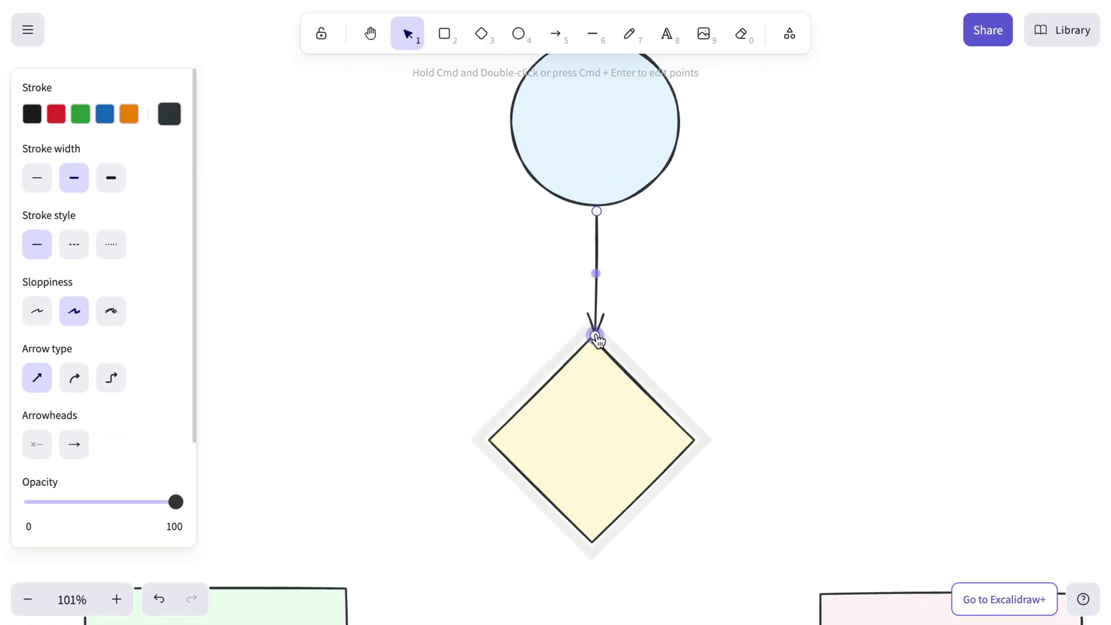
left_click_drag(596, 337, 593, 332)
left_click_drag(596, 214, 596, 212)
left_click(678, 314)
- Draw an arrow from the diamond's left corner to the green rectangle
scroll(678, 314, "down", 3)
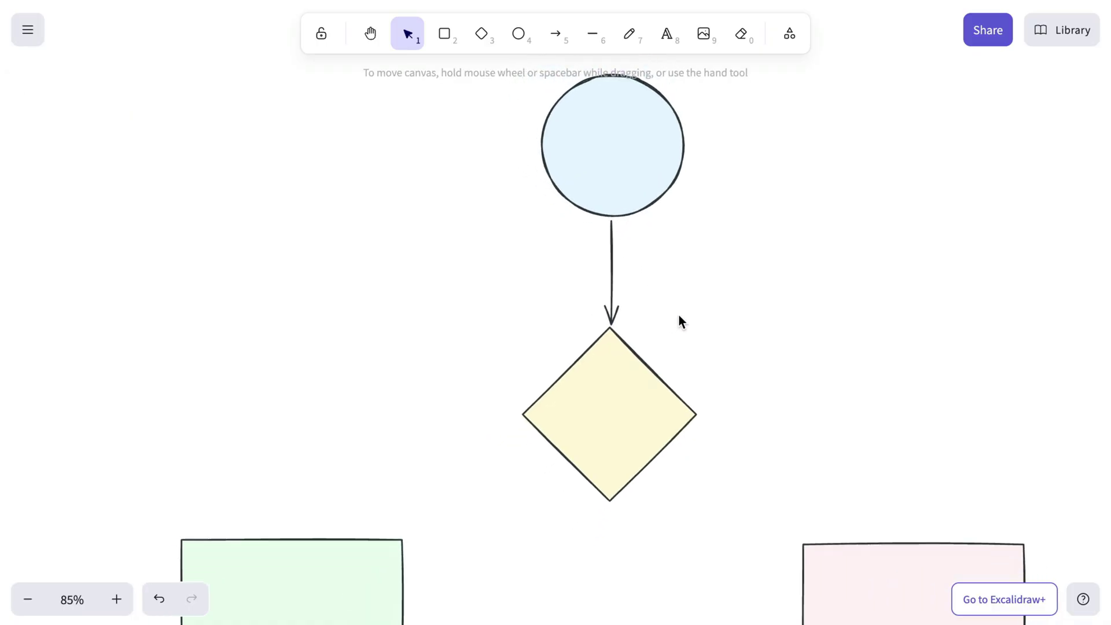
scroll(678, 314, "down", 2)
scroll(678, 314, "left", 2)
left_click(557, 35)
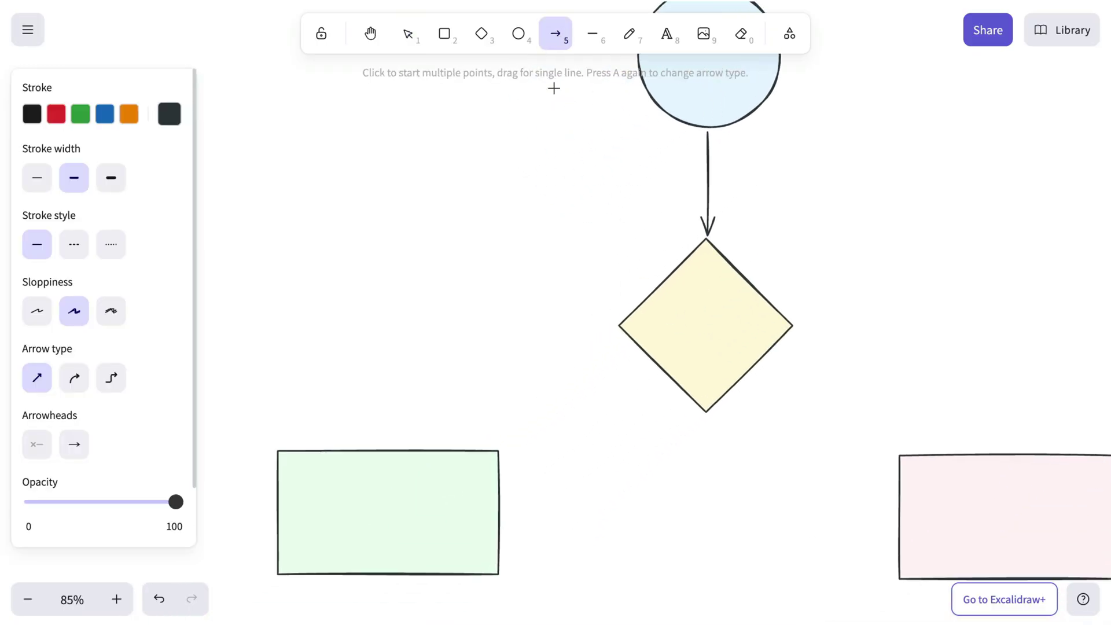
left_click_drag(613, 325, 388, 446)
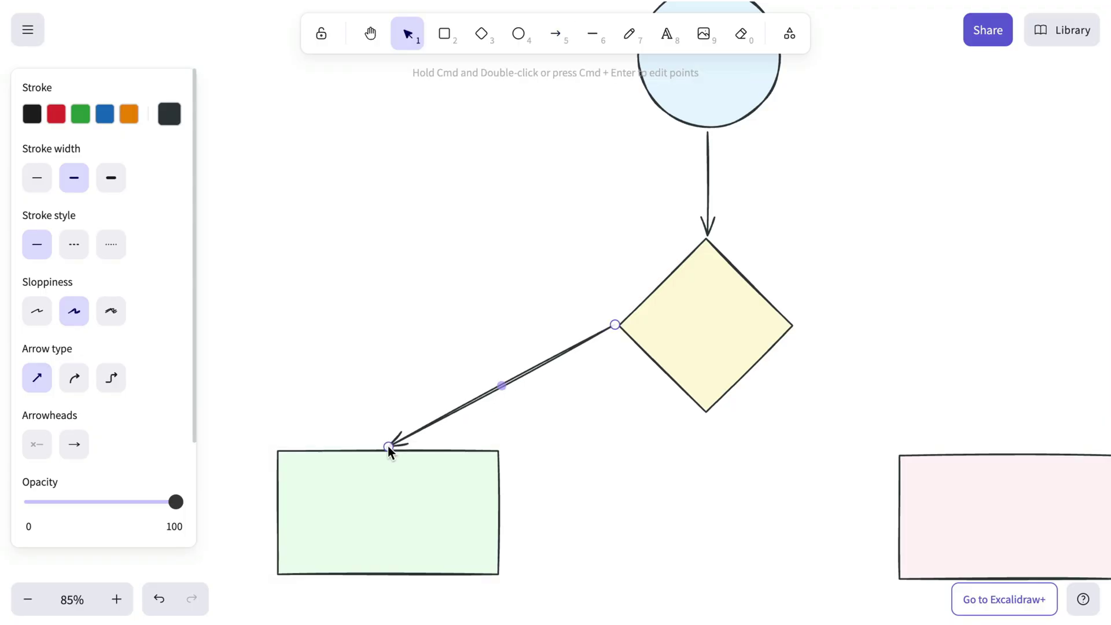
left_click(879, 330)
scroll(878, 330, "right", 5)
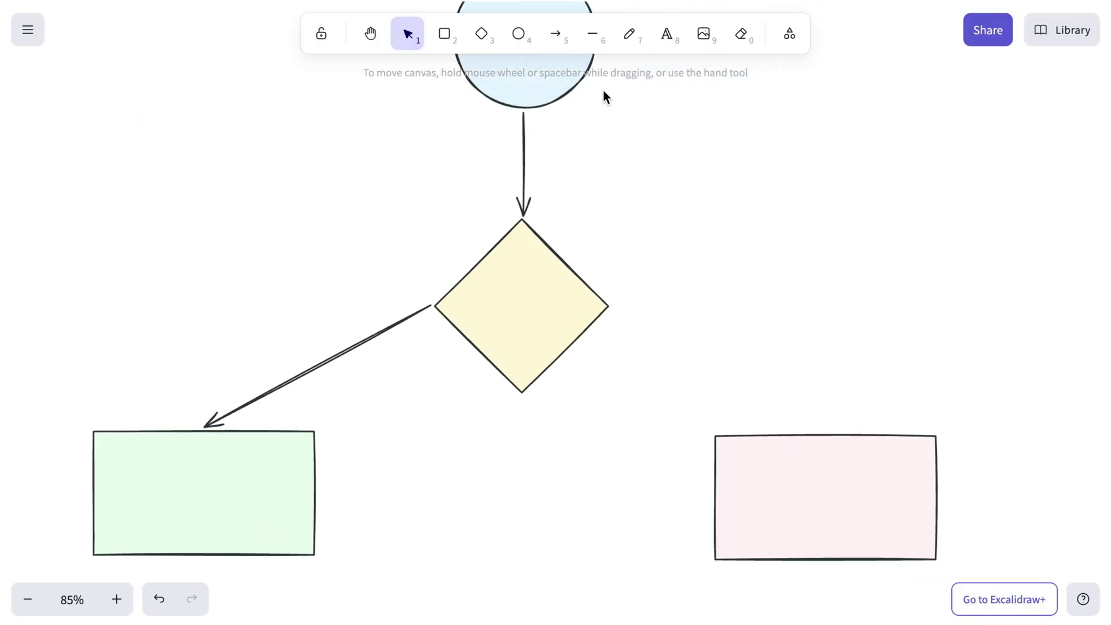
- Draw a right-angled arrow from the diamond's right corner across and down onto the pink rectangle's top
left_click(557, 38)
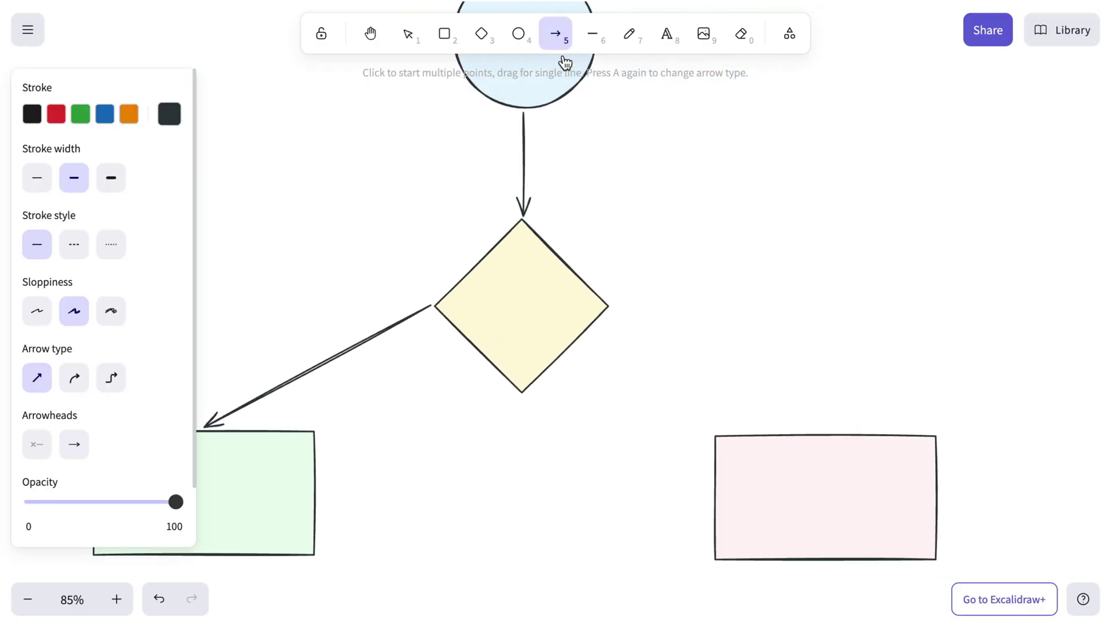
left_click(610, 304)
key("shift")
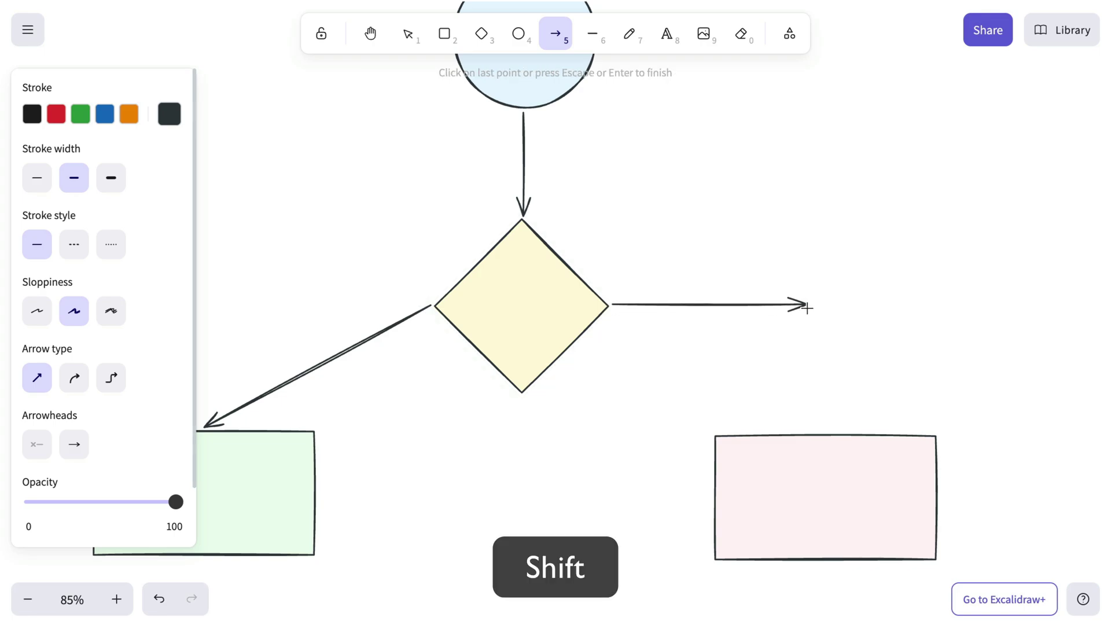
left_click(826, 305)
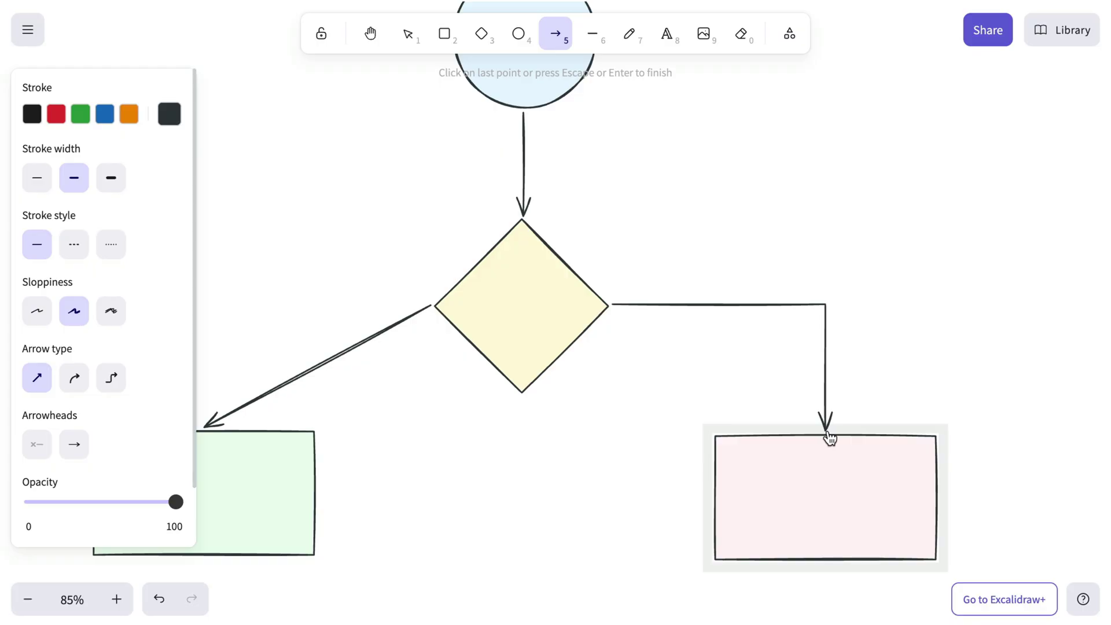
left_click(828, 437)
key("Escape")
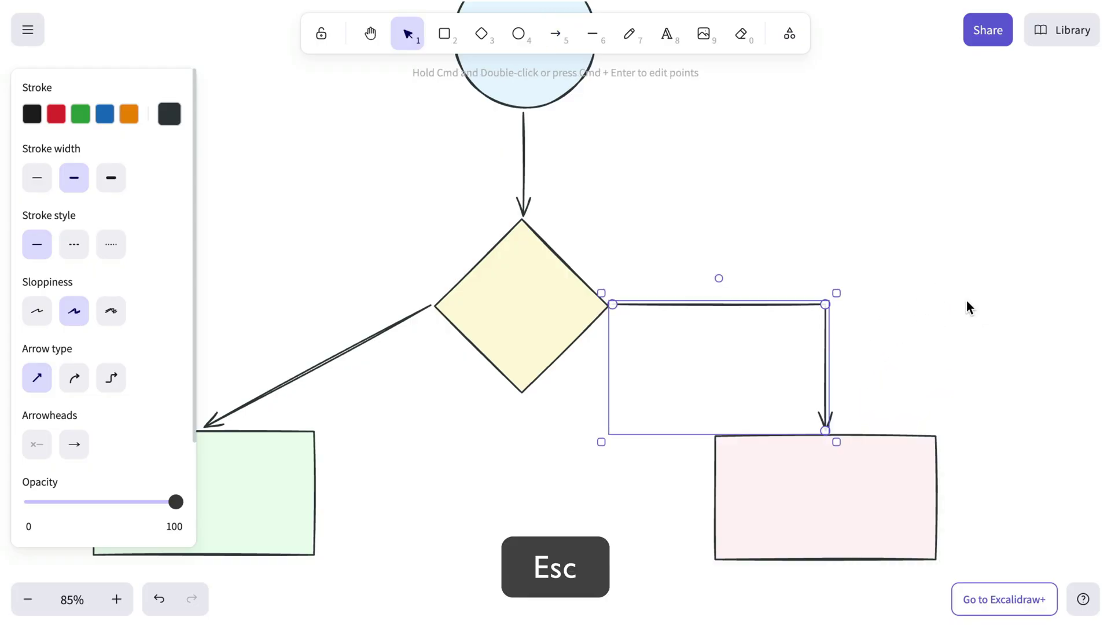
left_click(967, 300)
- Bend the diagonal arrow to the green rectangle into a right angle
scroll(967, 302, "left", 5)
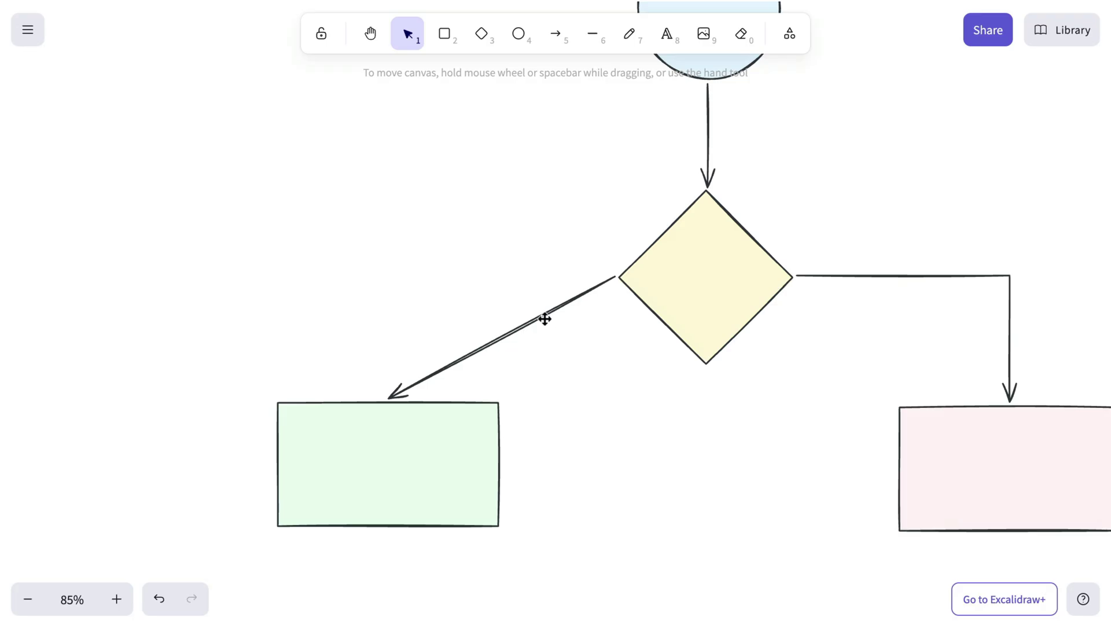
left_click(544, 319)
left_click_drag(504, 343, 389, 291)
left_click(501, 214)
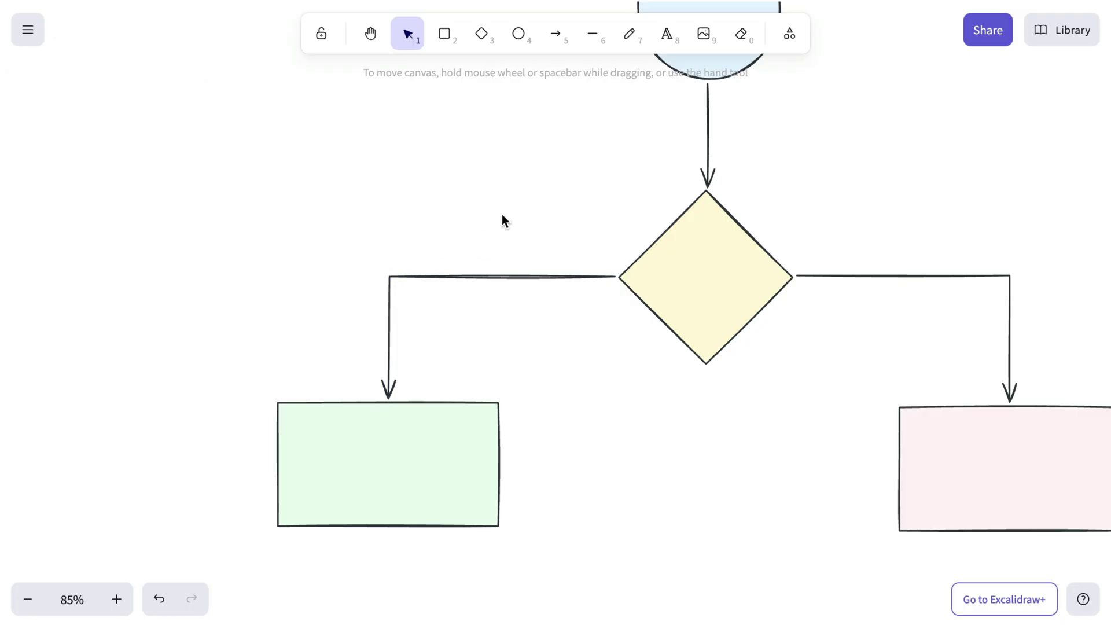
scroll(502, 216, "up", 1)
scroll(502, 215, "right", 1)
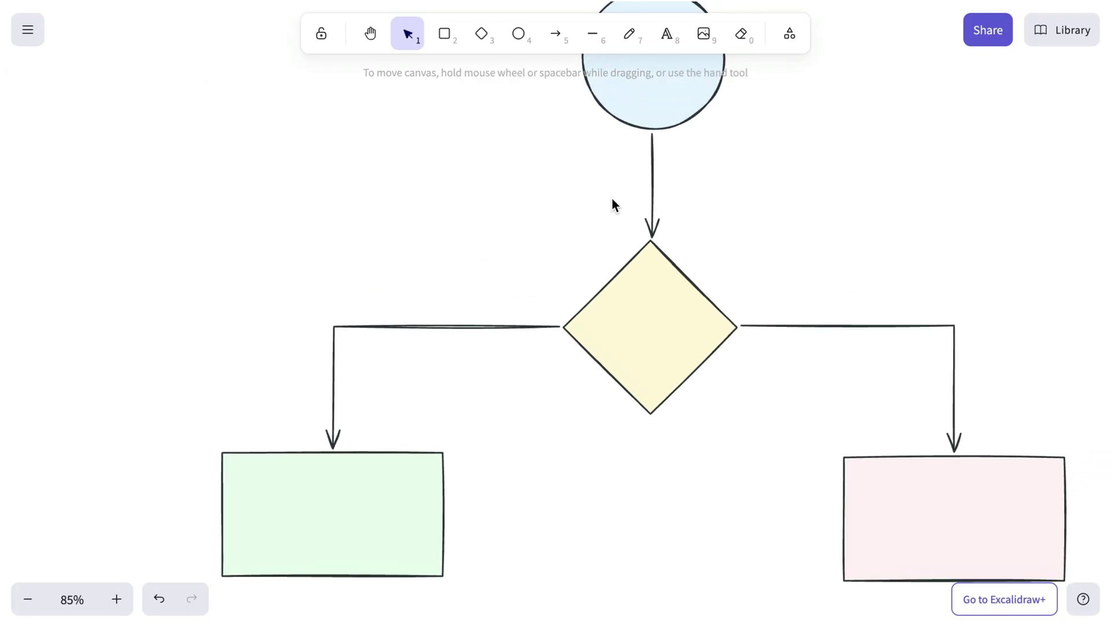
- Make all three arrows dashed with elbow (right-angled) routing
left_click(649, 177)
left_click(509, 327, "shift")
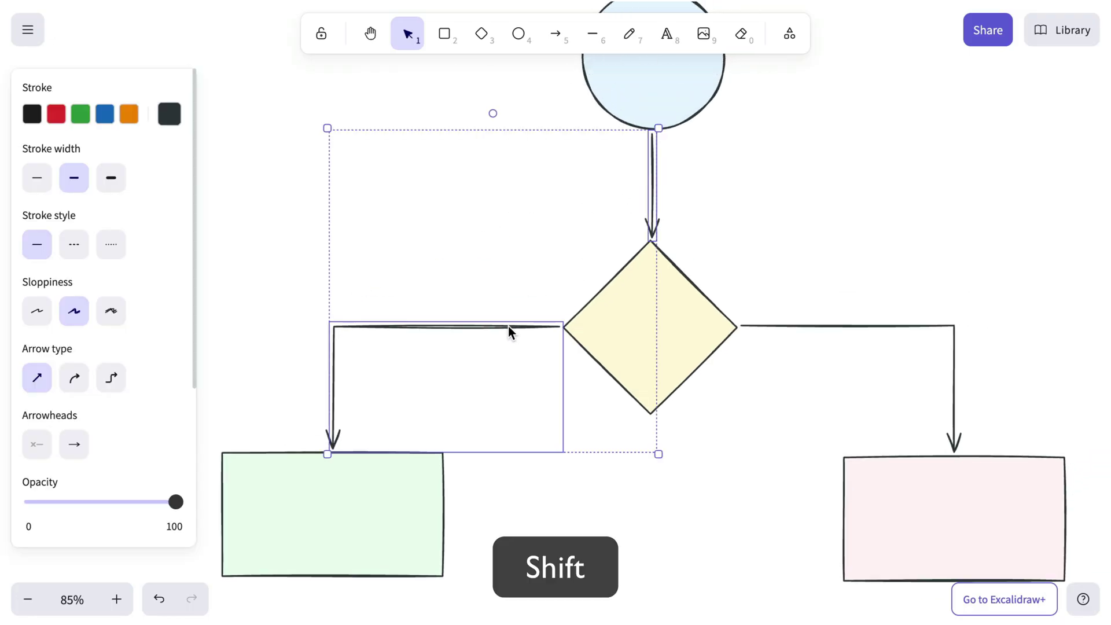
left_click(765, 327, "shift")
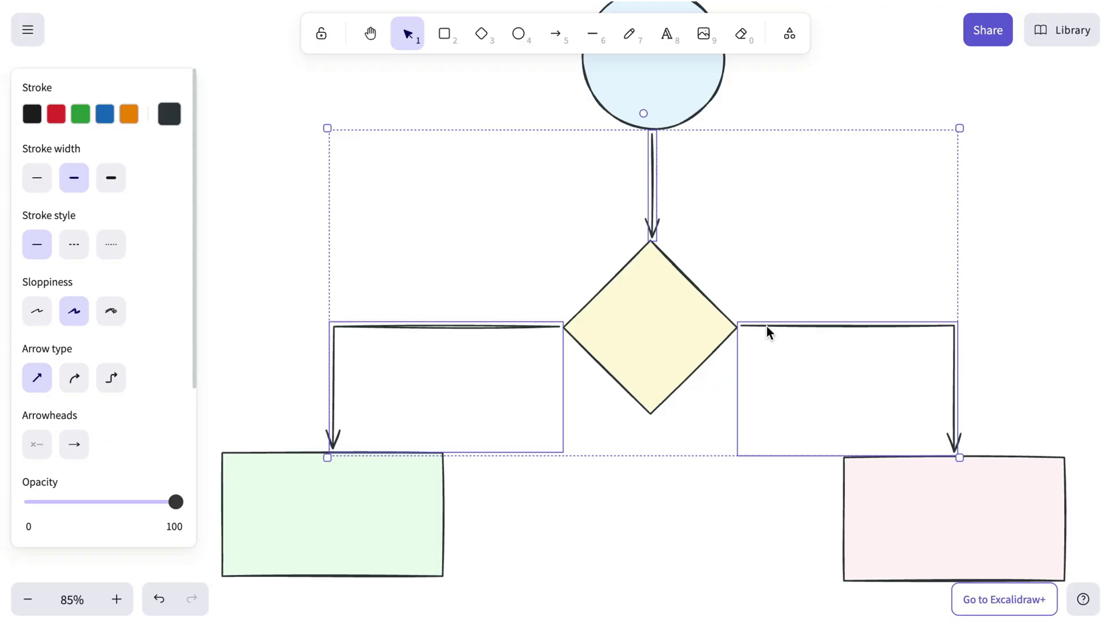
left_click(74, 246)
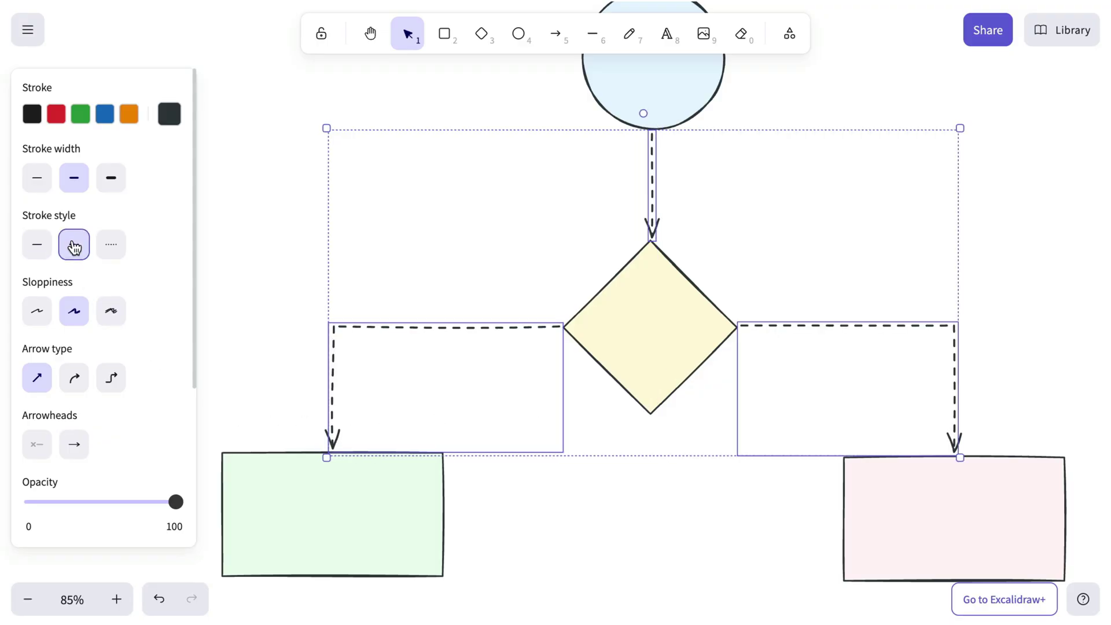
left_click(77, 382)
left_click(113, 379)
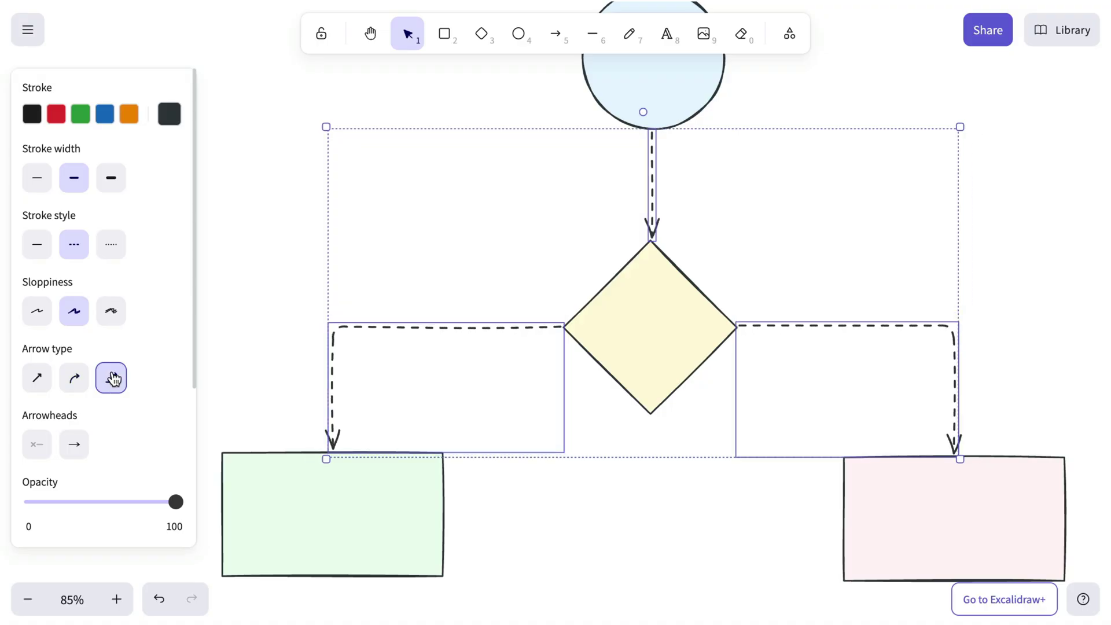
left_click(254, 332)
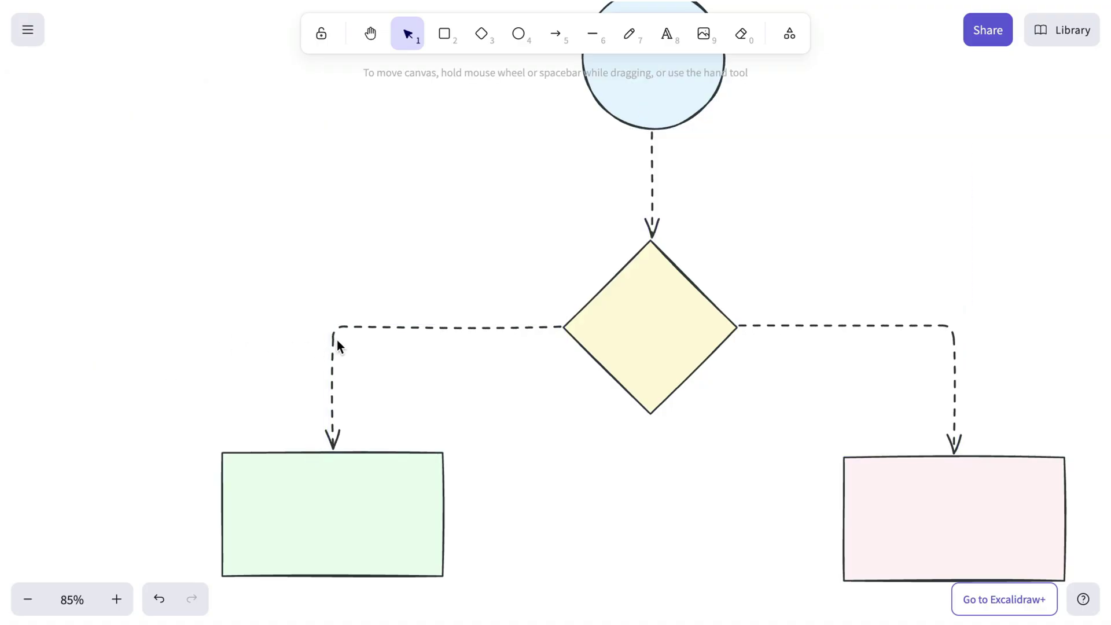
scroll(337, 339, "up", 5)
- Adjust the left elbow arrow's runs and reattach the right arrow's end to the pink box top
left_click(450, 324)
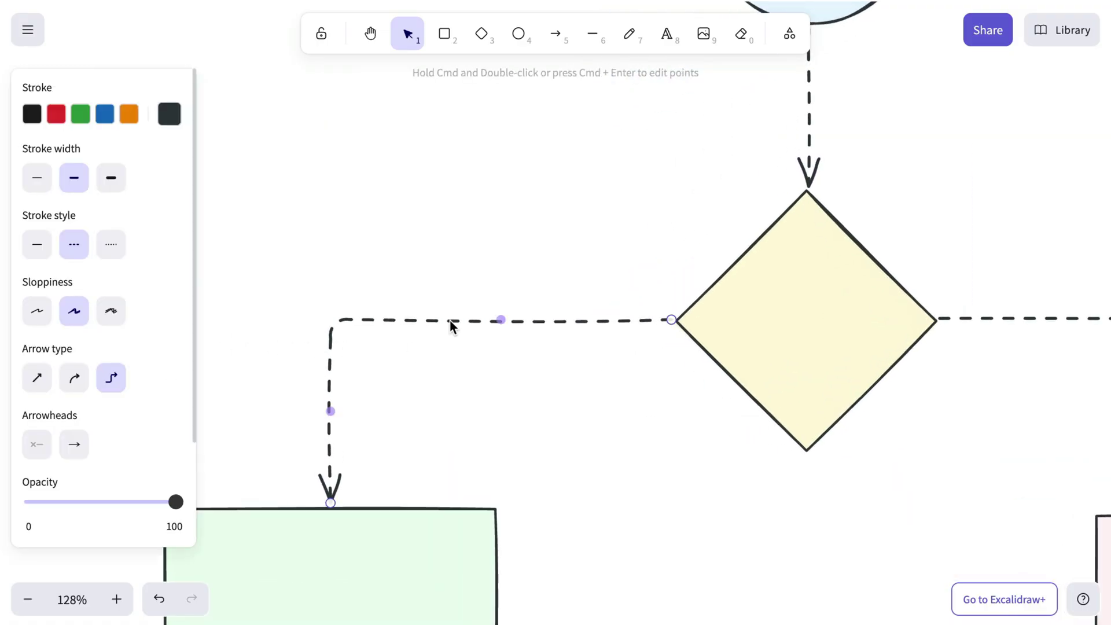
left_click_drag(501, 324, 461, 324)
mouse_move(338, 414)
left_mouse_down()
mouse_move(483, 414)
mouse_move(330, 405)
left_mouse_up()
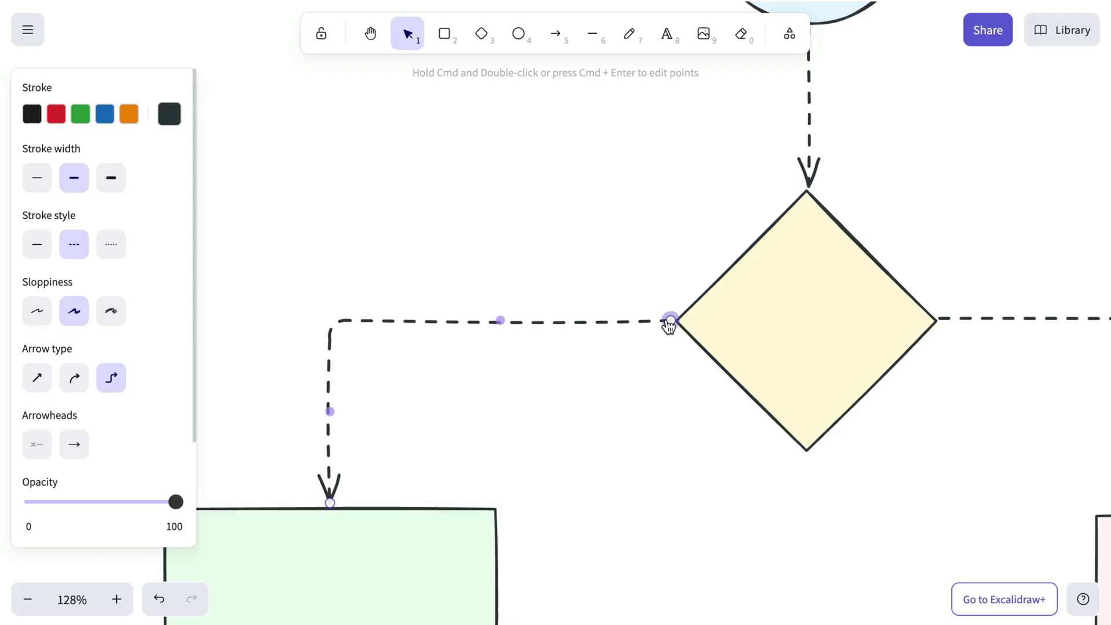
scroll(804, 352, "down", 3)
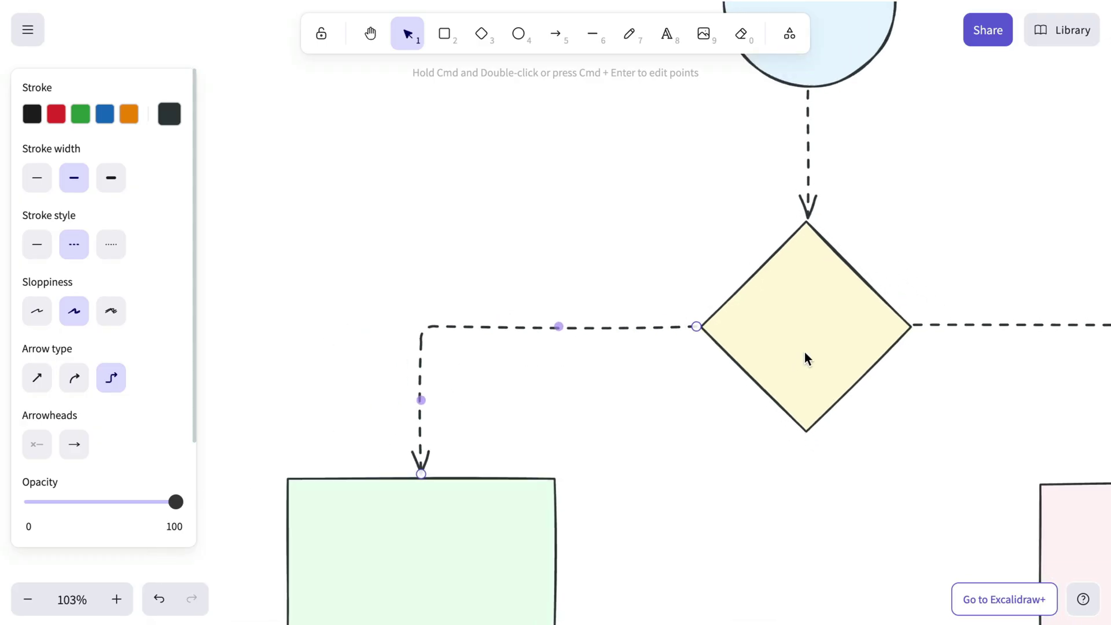
scroll(804, 352, "right", 5)
left_click(828, 322)
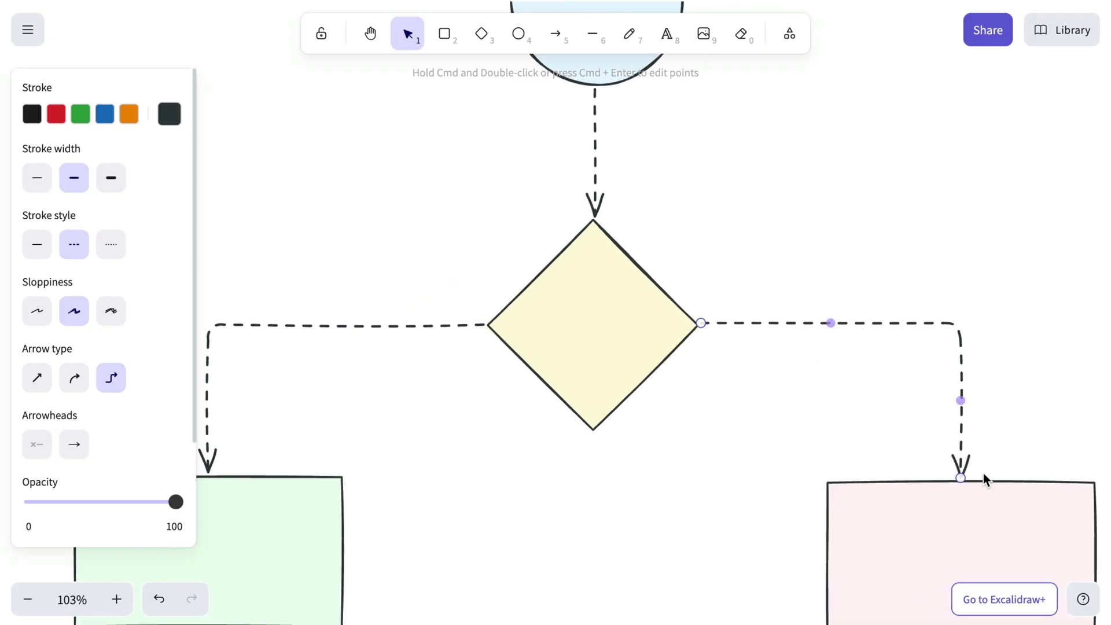
left_click_drag(962, 485, 967, 483)
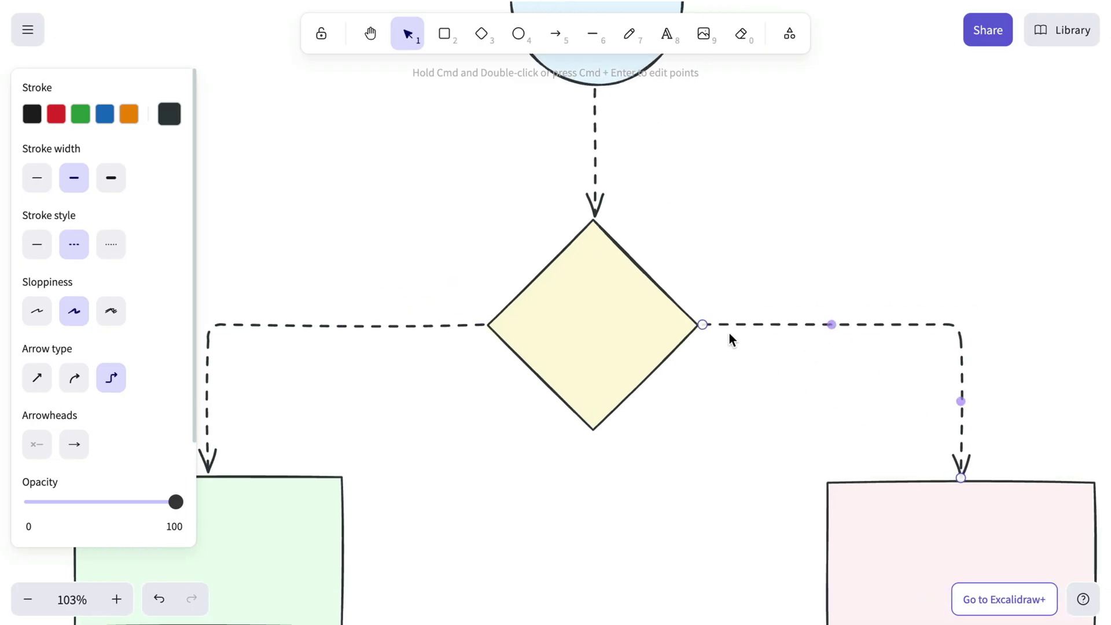
- Reattach the circle's arrow to the diamond's top corner and nudge the circle left so it runs straight
left_click(594, 169)
left_click_drag(595, 215, 592, 217)
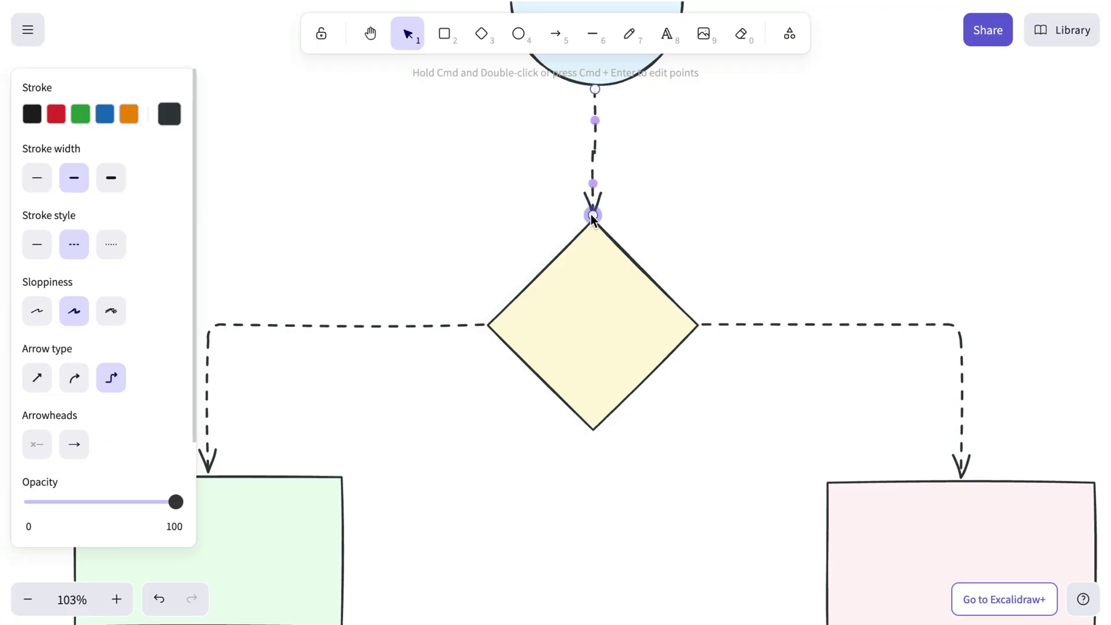
scroll(648, 168, "up", 3)
left_click(590, 135)
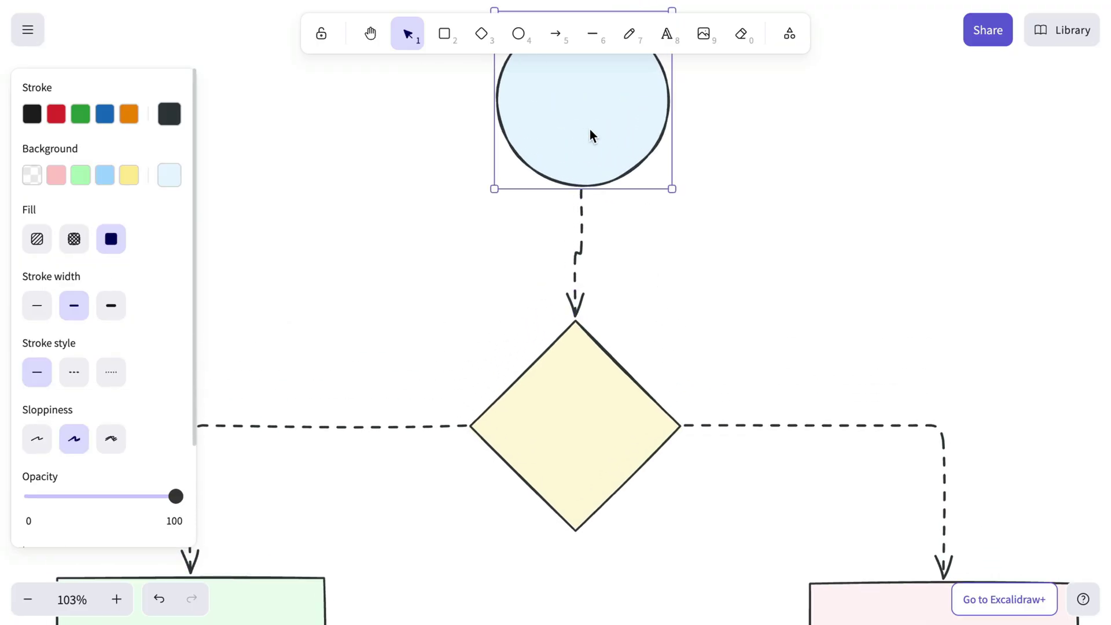
left_click_drag(591, 130, 585, 131)
scroll(745, 227, "down", 4)
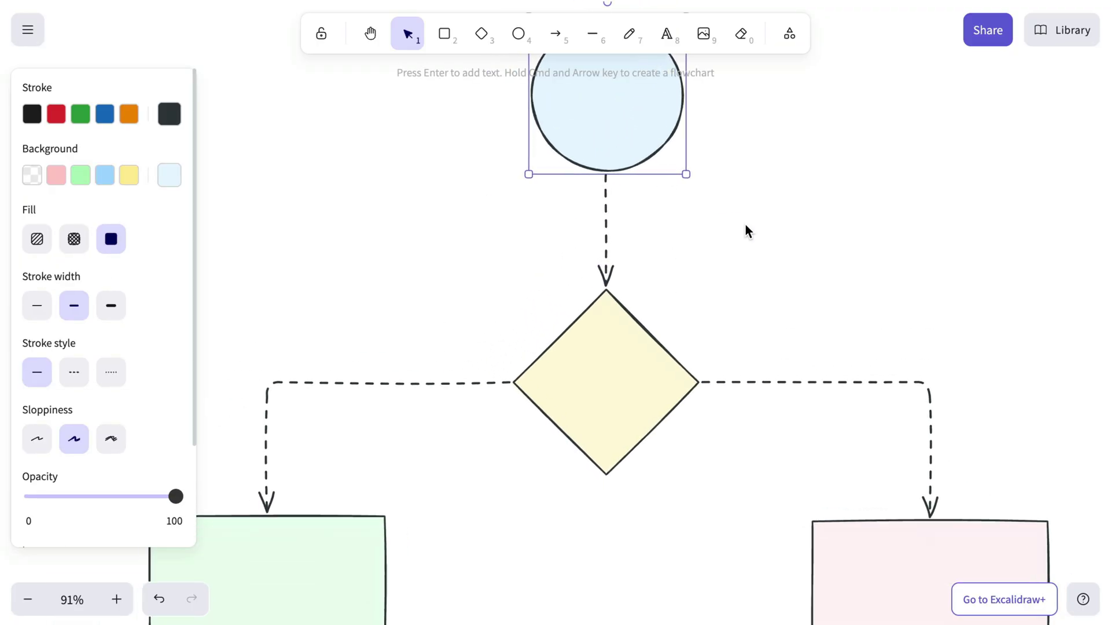
left_click(713, 231)
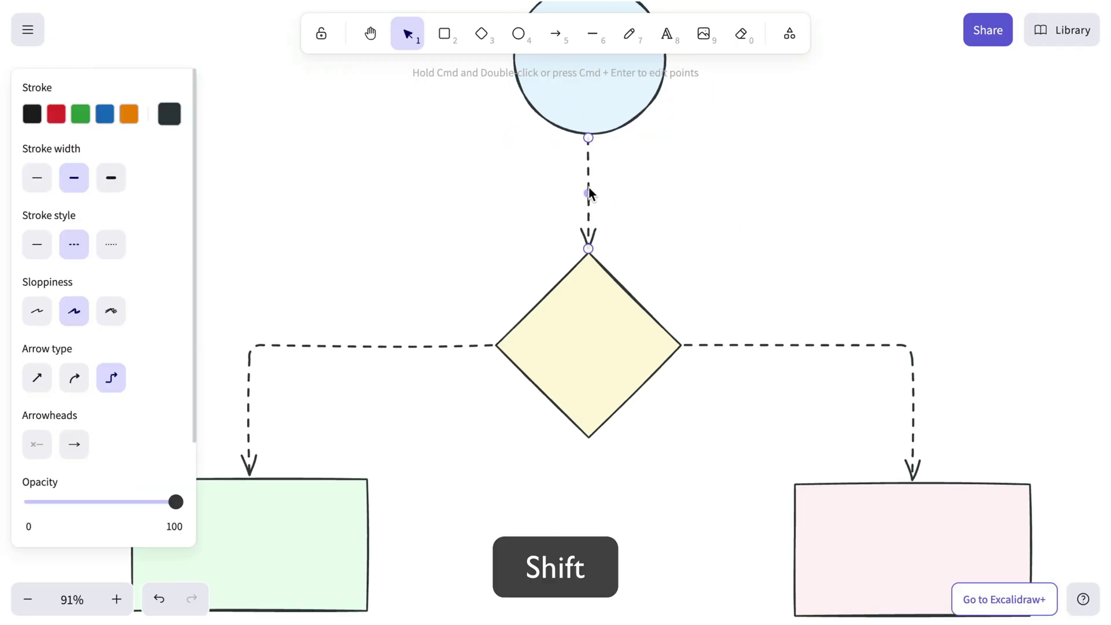
- Select all three dashed arrows and set their end arrowheads to filled triangles
left_click(434, 346, "shift")
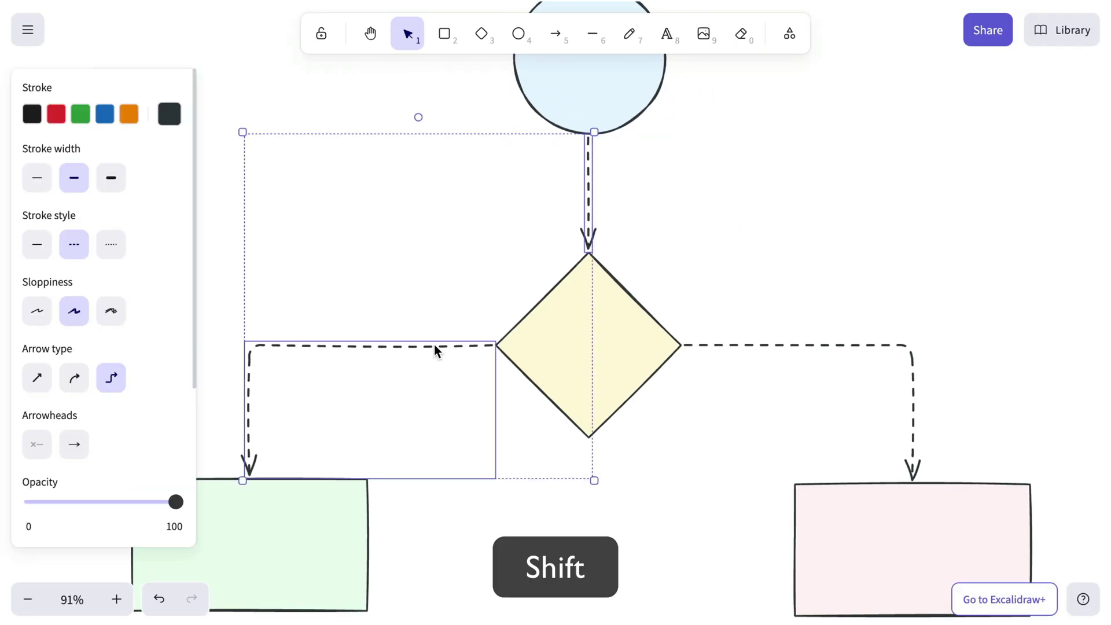
left_click(701, 347, "shift")
scroll(704, 367, "left", 2)
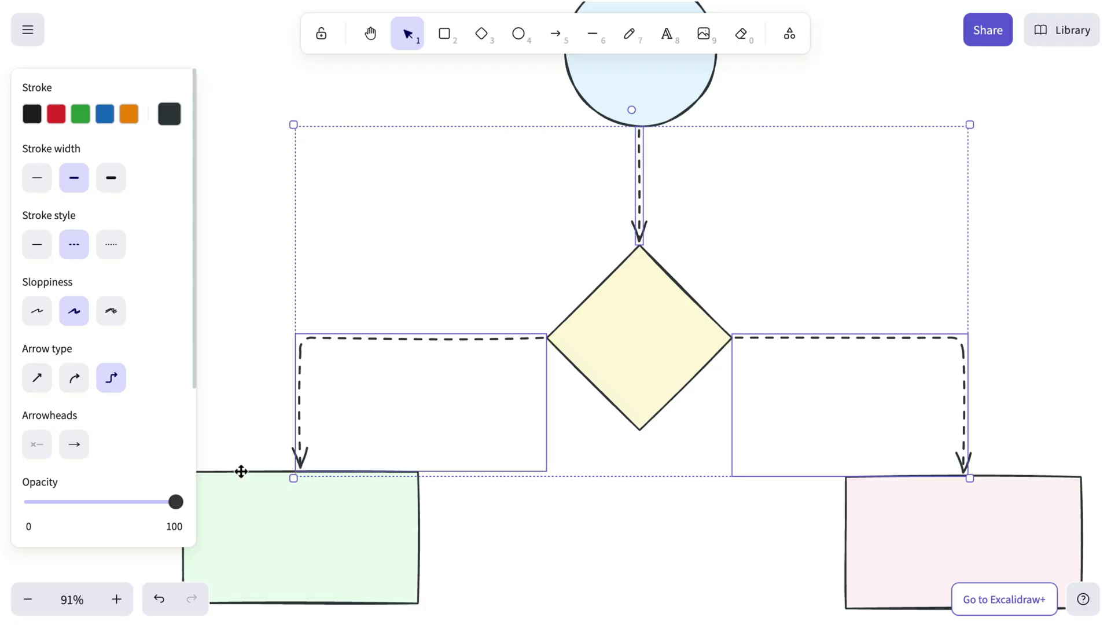
left_click(36, 444)
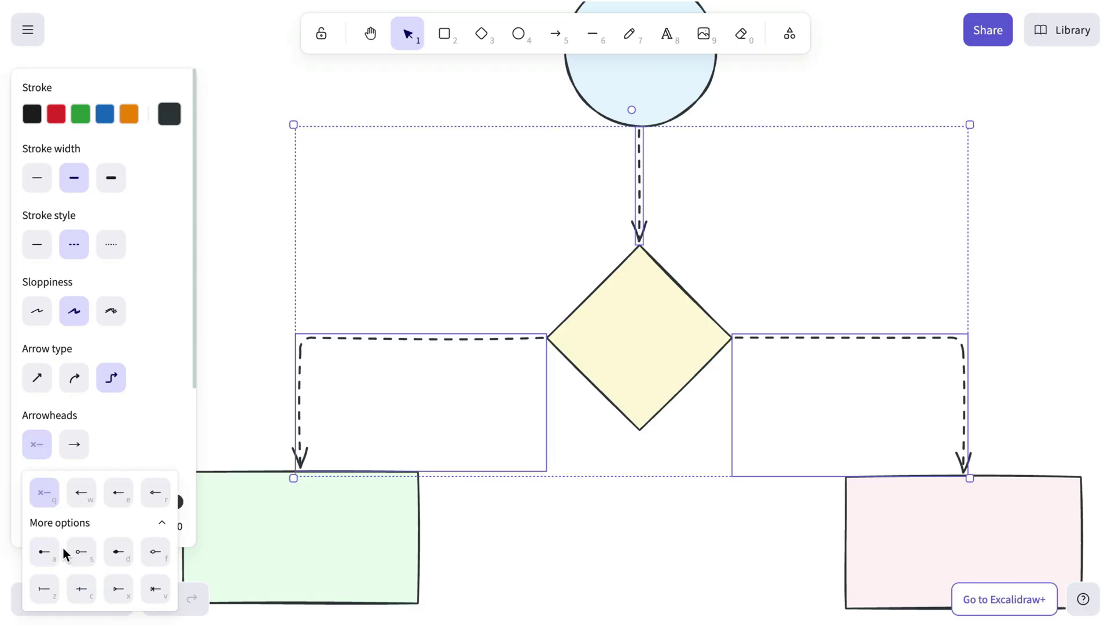
left_click(82, 553)
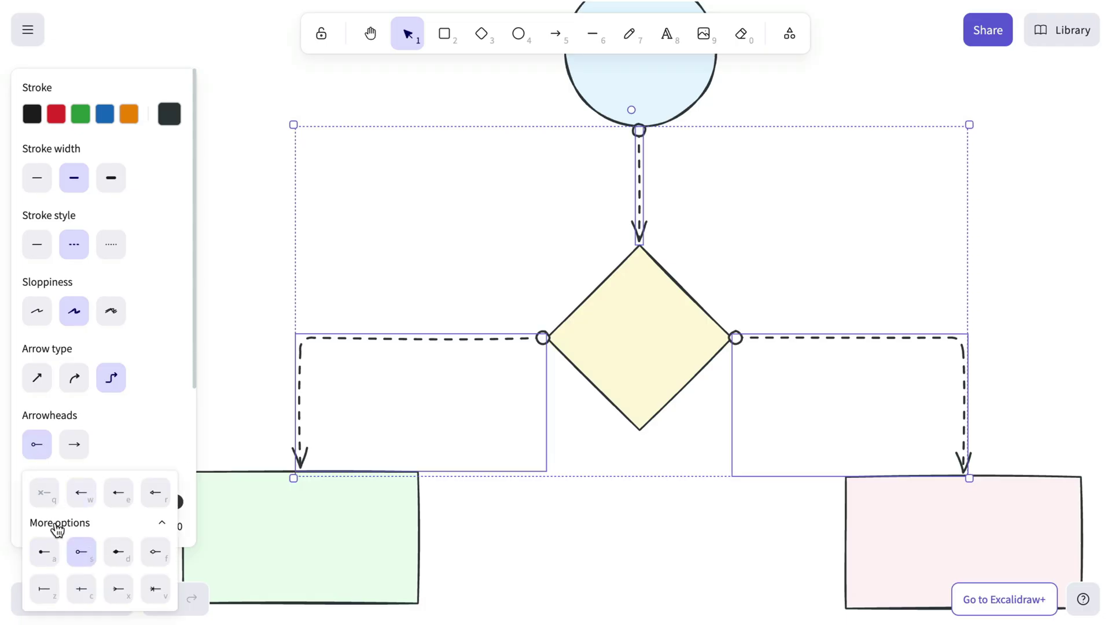
left_click(74, 444)
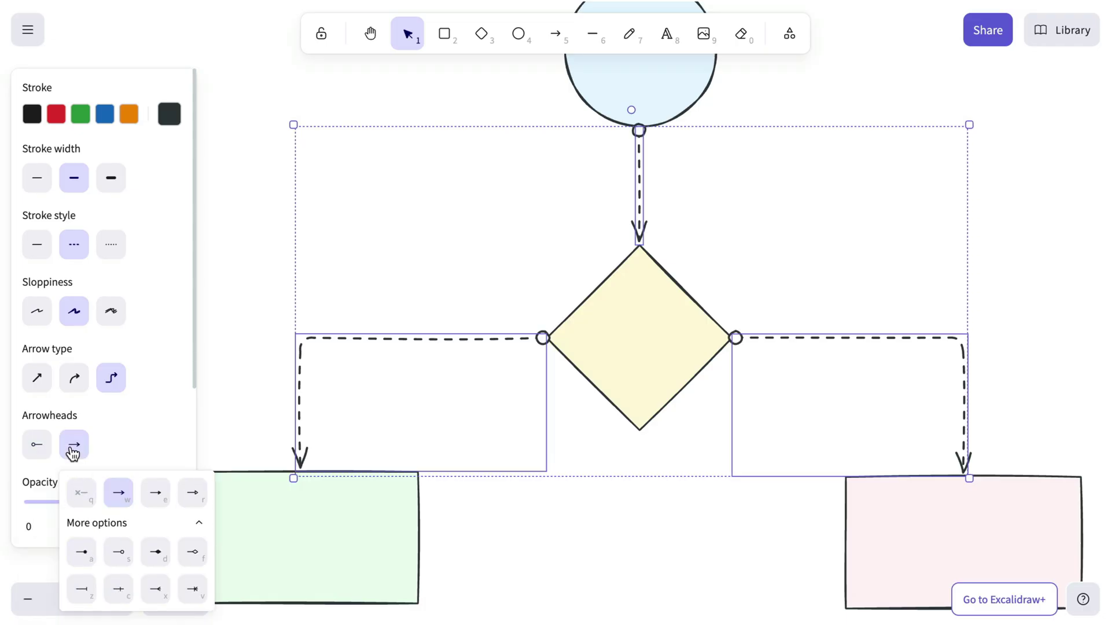
left_click(155, 493)
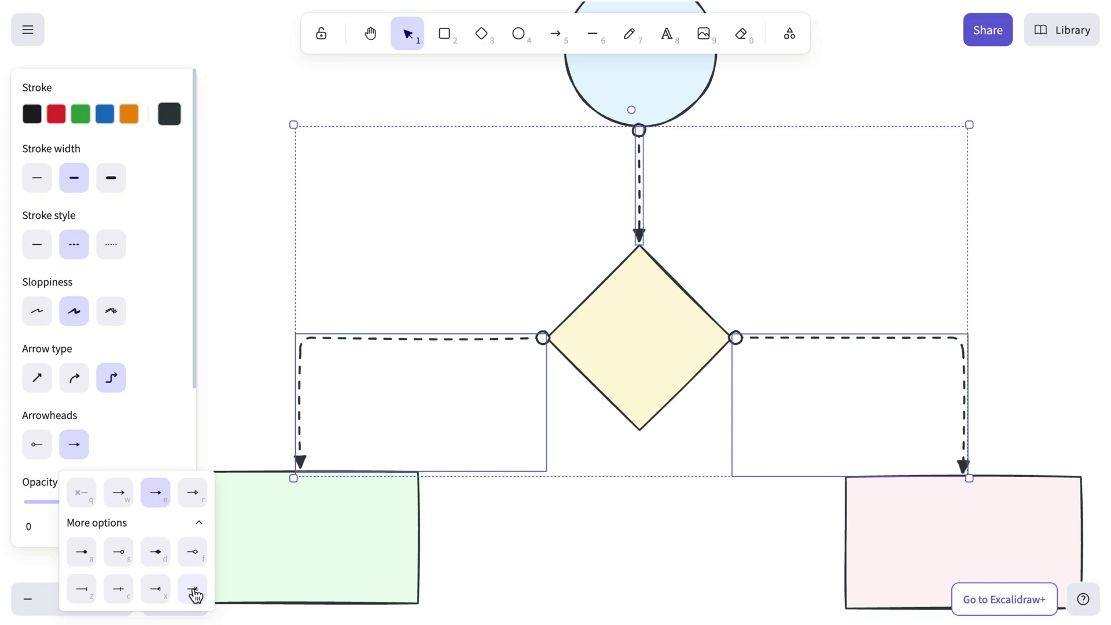
left_click(122, 554)
left_click(153, 497)
left_click(78, 456)
- Set the arrows' start arrowhead to None, removing the circles
left_click(38, 453)
left_click(44, 493)
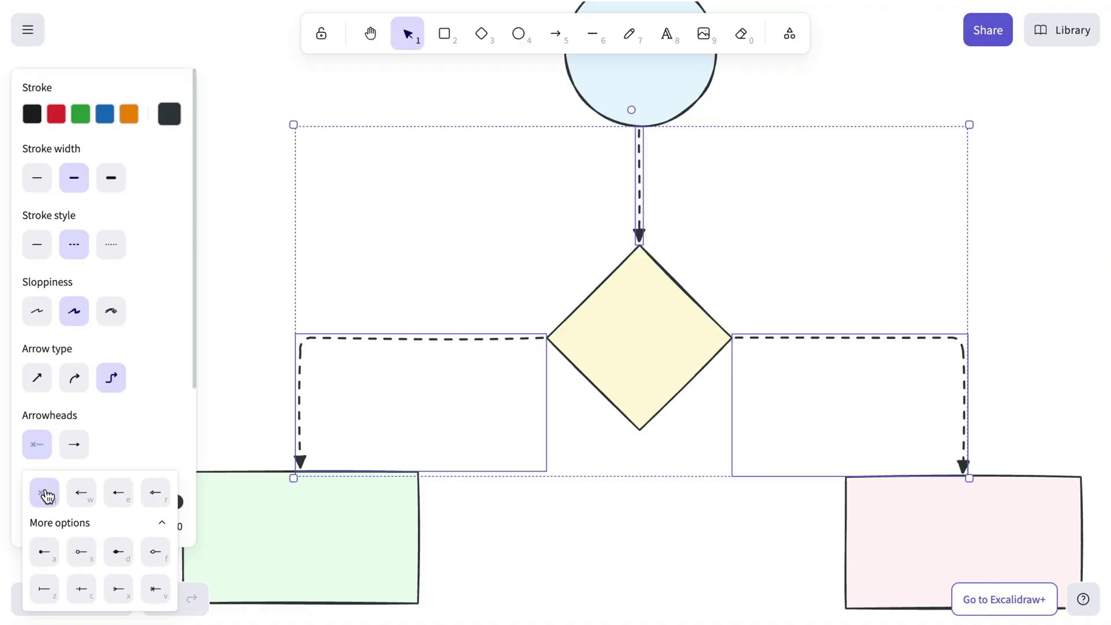
left_click(145, 422)
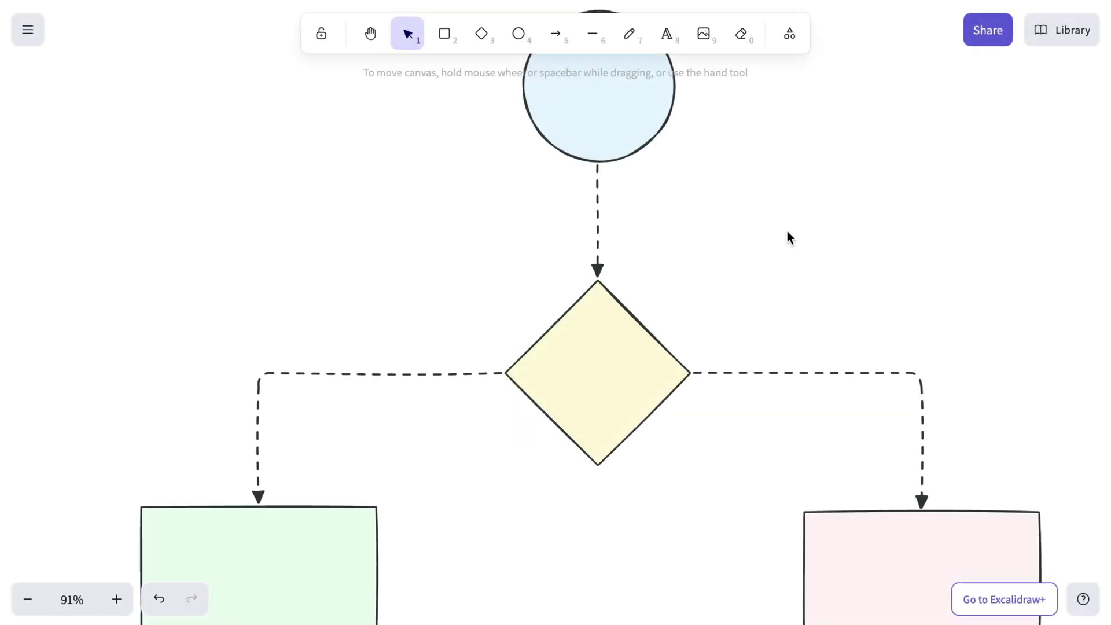
- Place the title 'Shopping Decision Process' above the circle, then start a label inside the circle
left_click(667, 36)
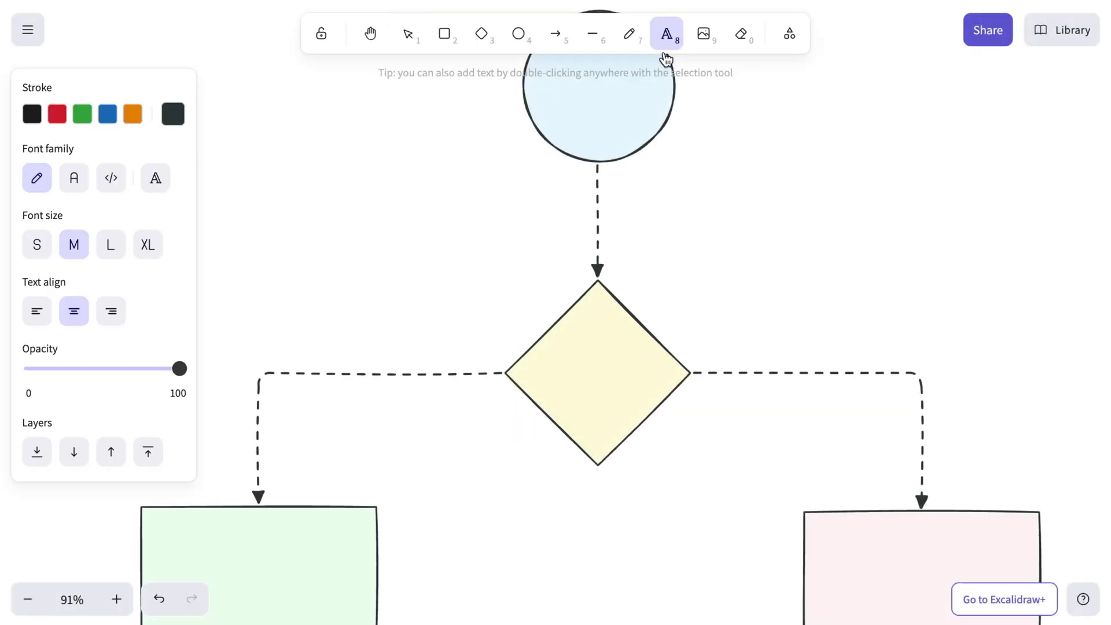
scroll(716, 132, "up", 5)
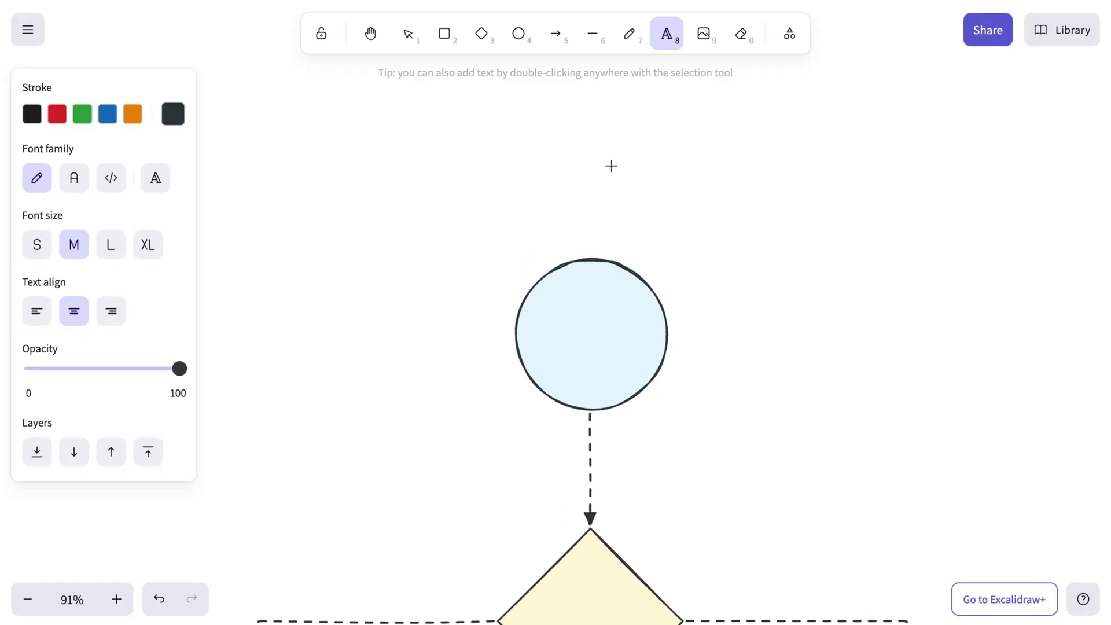
left_click(591, 163)
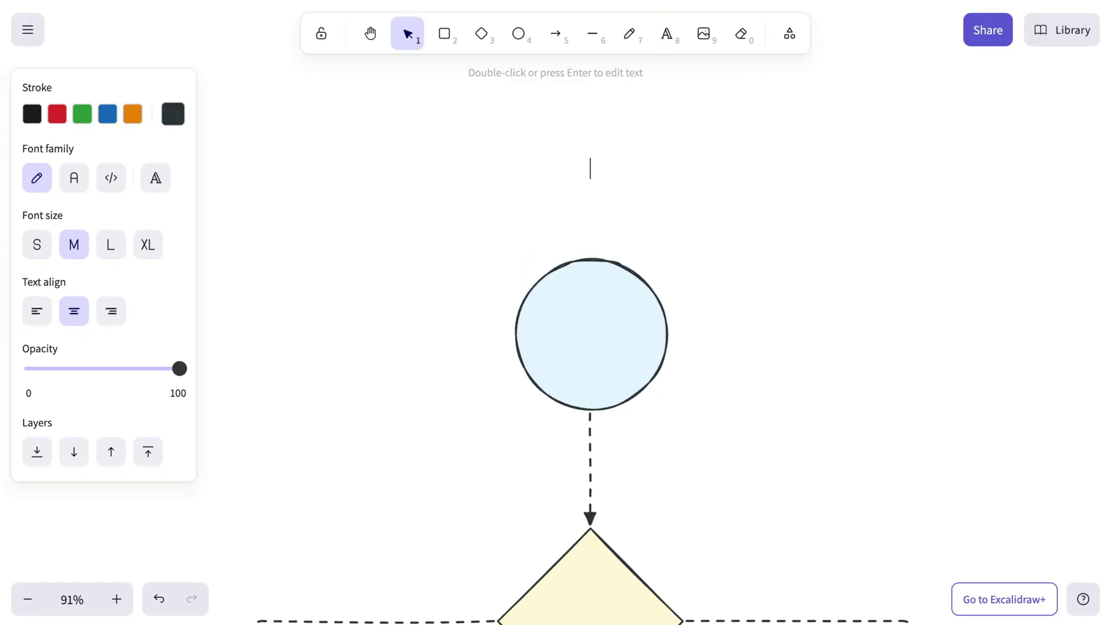
type("Shopping Decision Process")
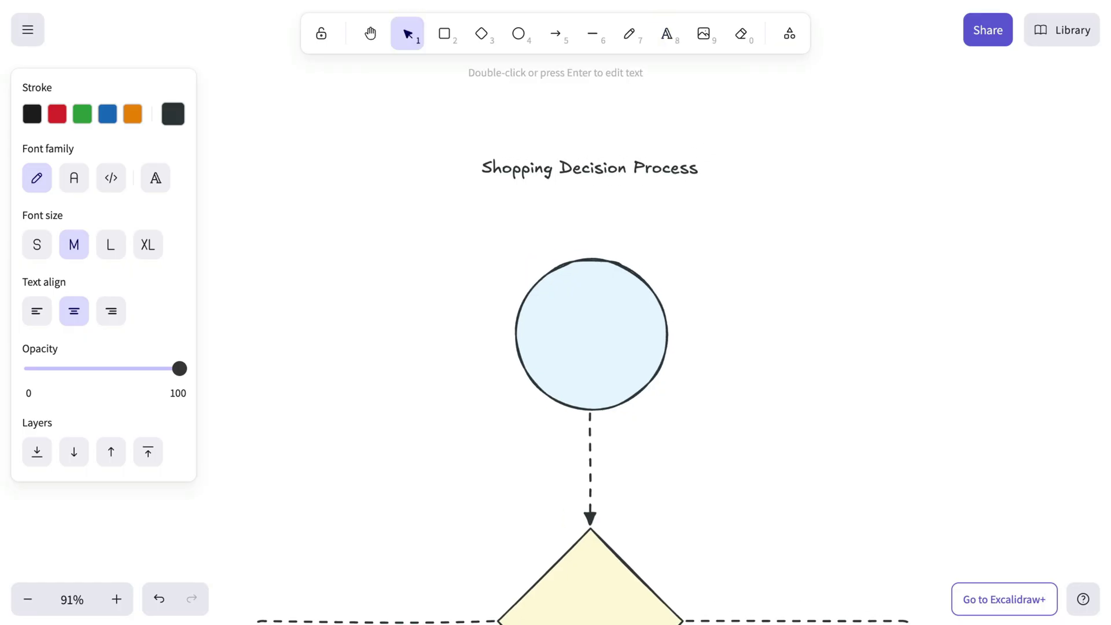
key("Escape")
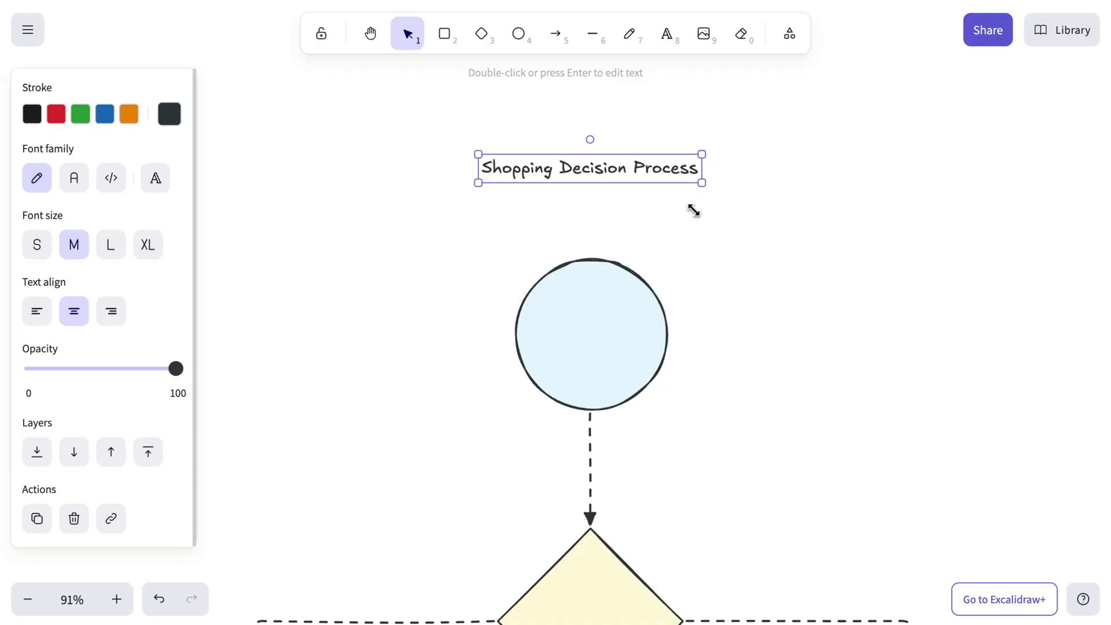
left_click(597, 324)
key("Return")
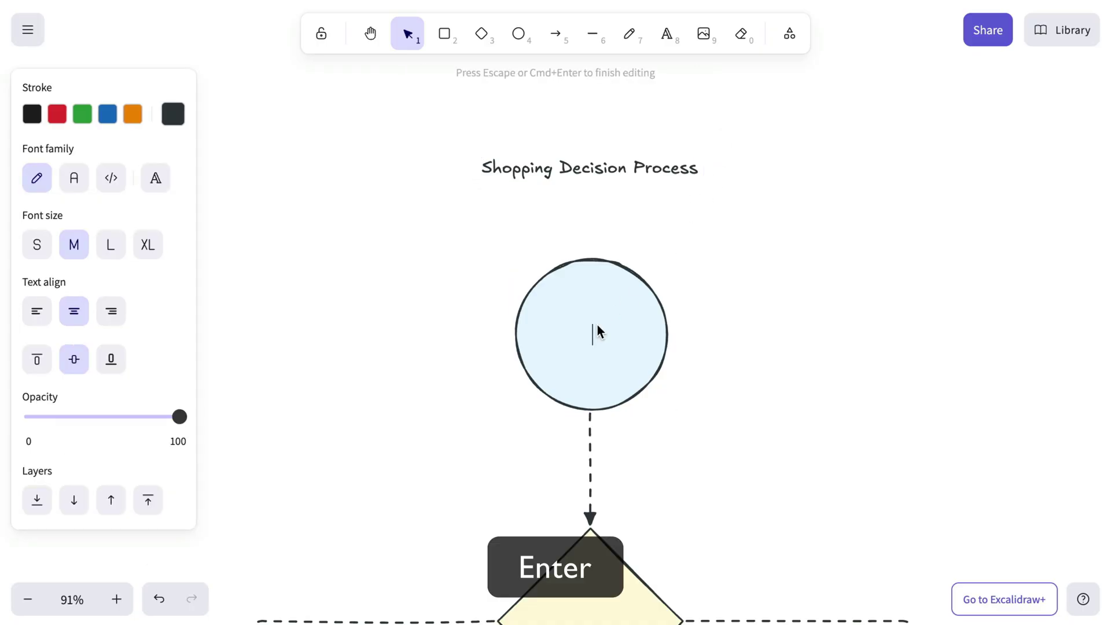
- Label the circle 'Item added to cart' and the diamond 'Do you really need it?'
type("Item added to cart")
key("Escape")
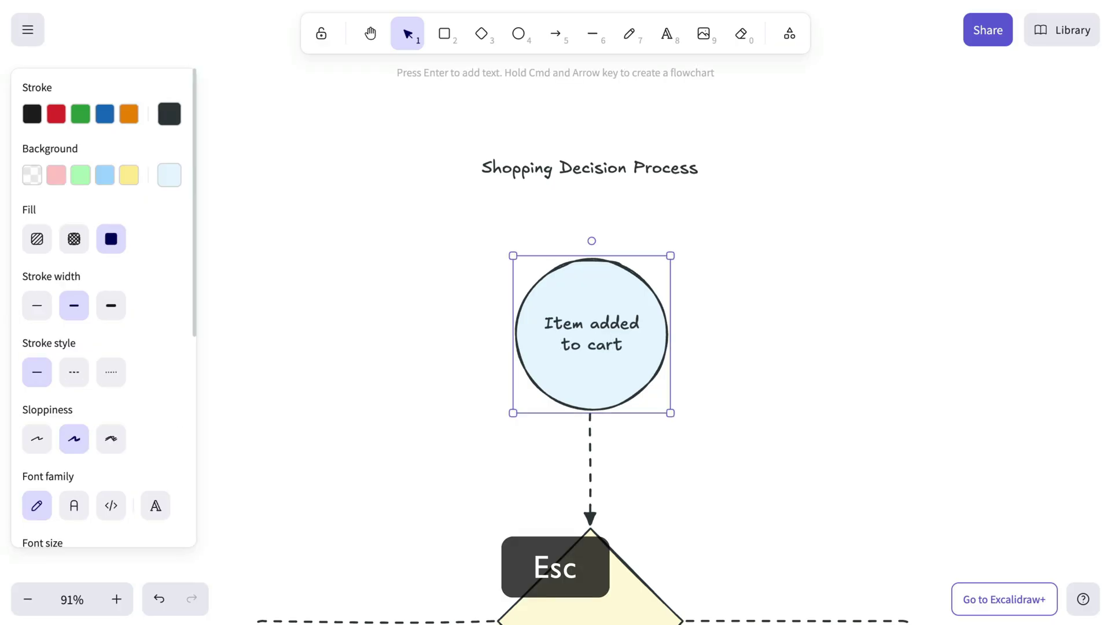
scroll(706, 299, "down", 5)
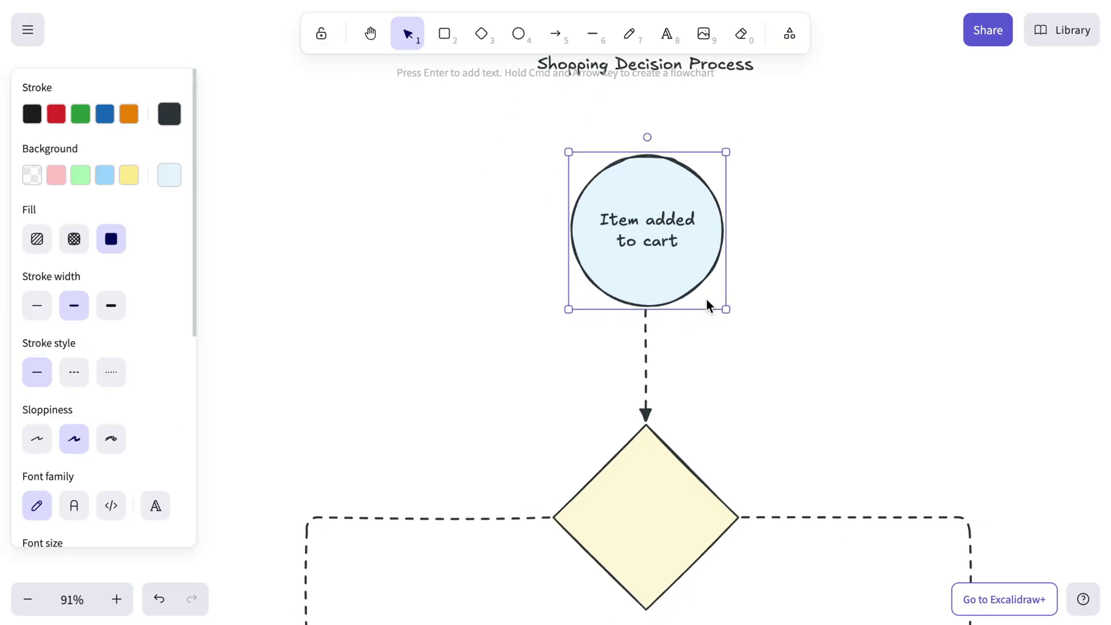
double_click(623, 384)
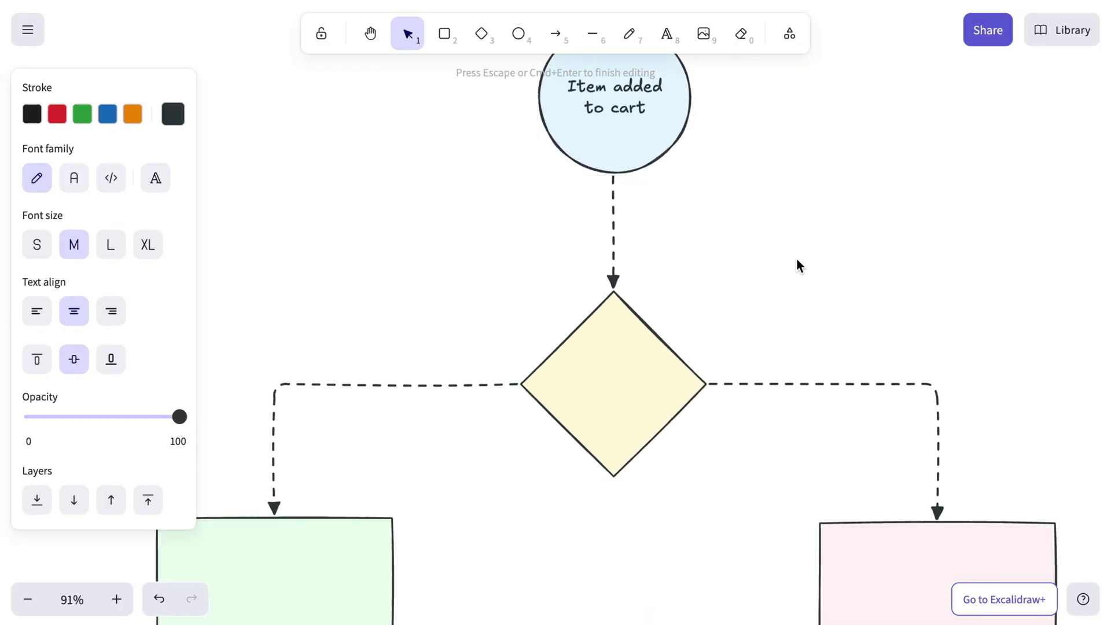
type("Do you really need it?")
key("Escape")
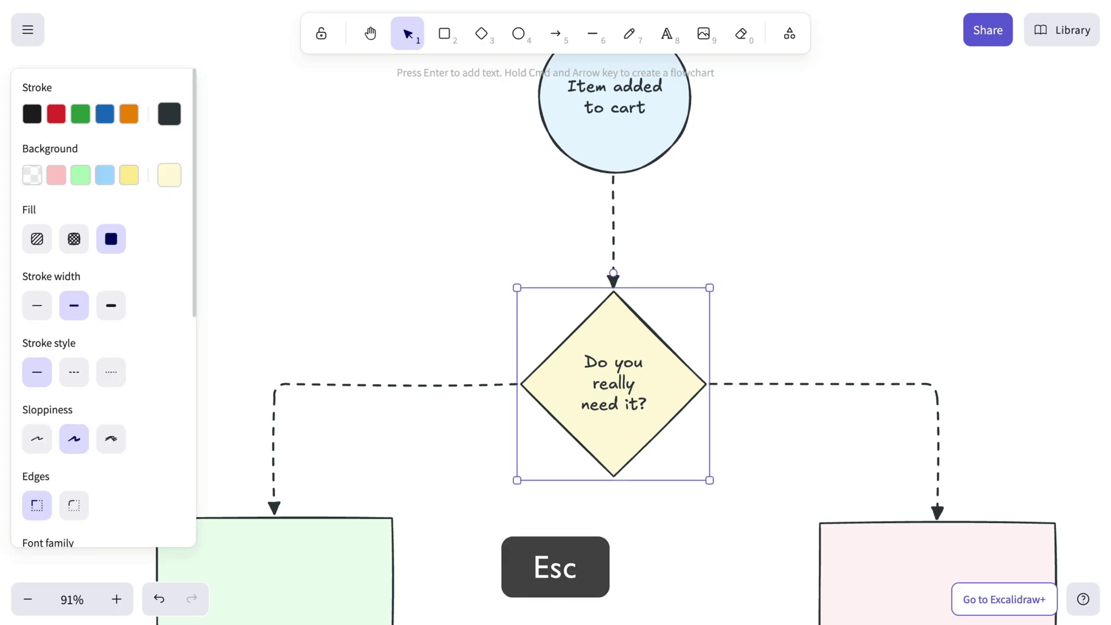
- Label the left dashed arrow 'YES'
scroll(633, 314, "left", 5)
scroll(633, 313, "down", 3)
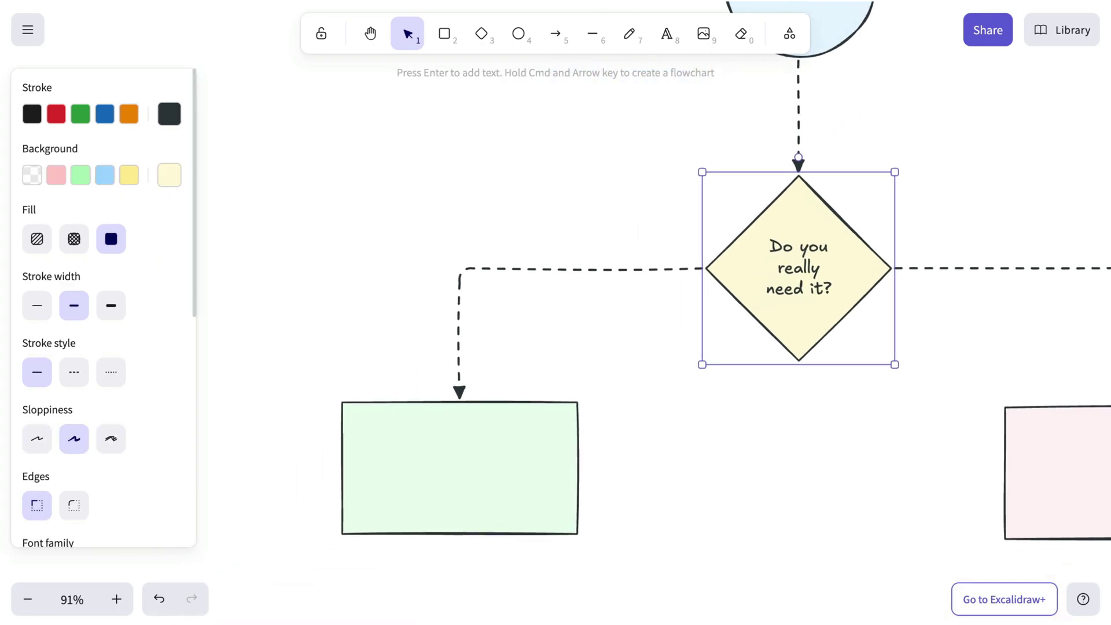
left_click(583, 268)
key("Return")
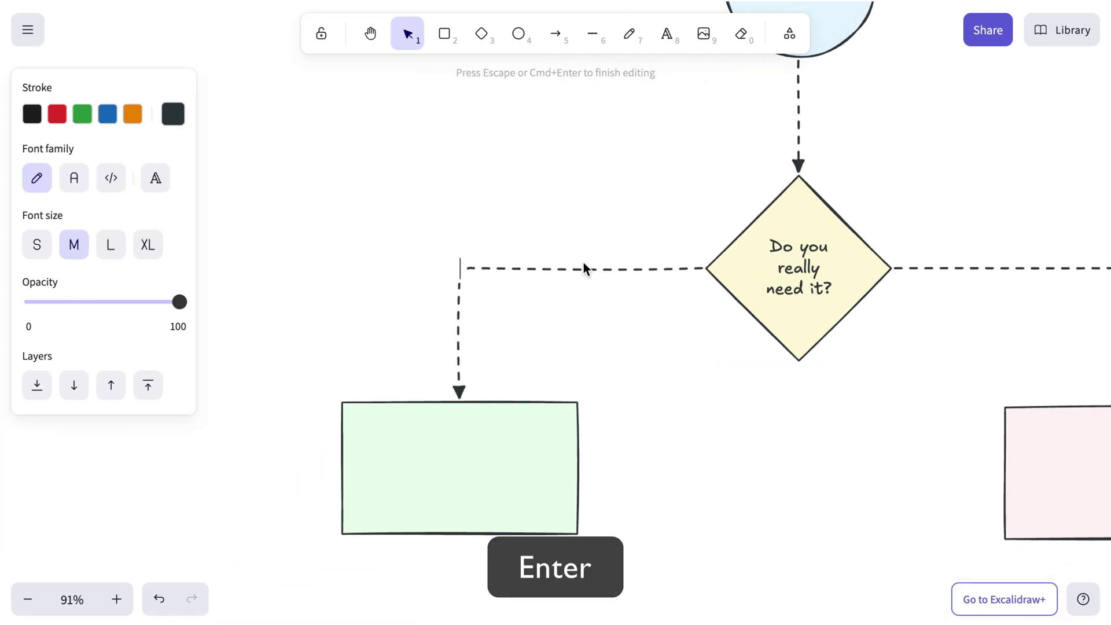
type("YES")
key("Escape")
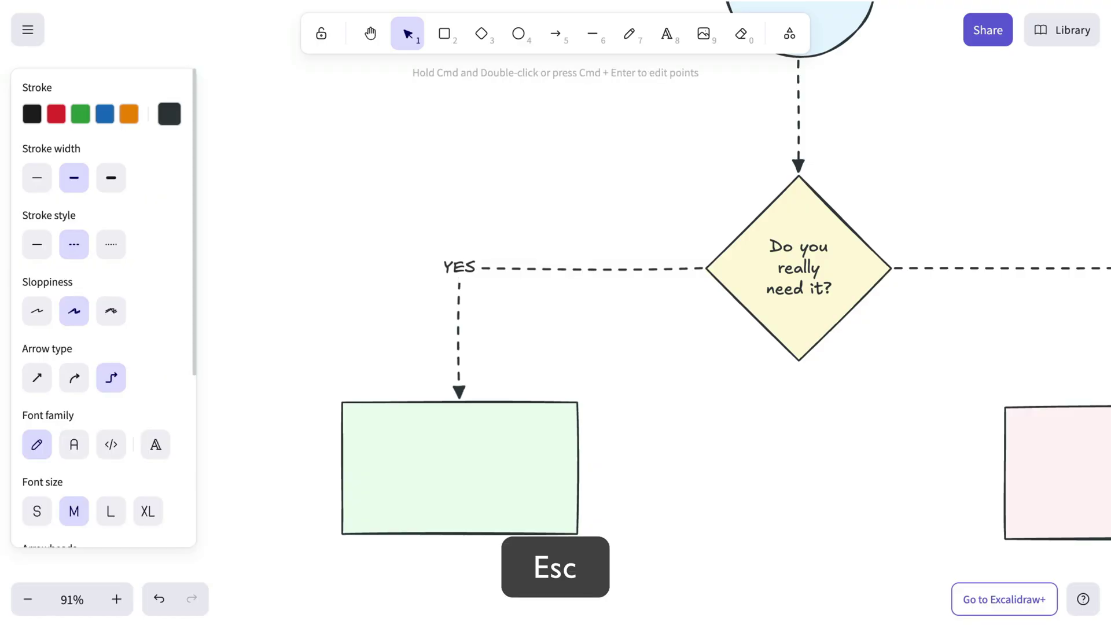
- Write 'Buy it!' inside the green rectangle
left_click(665, 41)
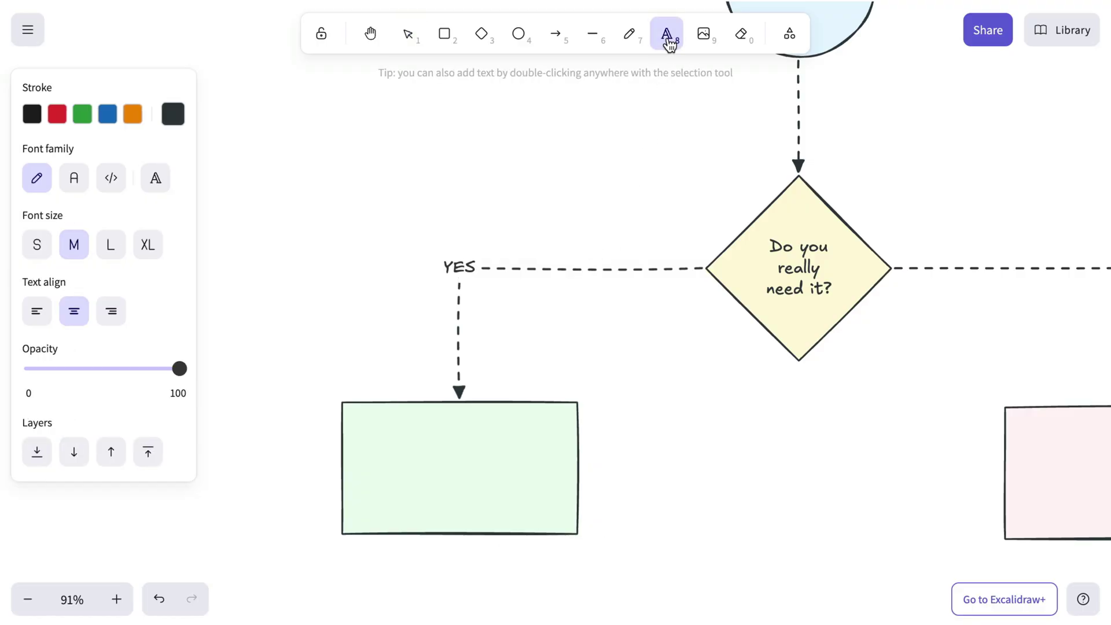
left_click(461, 461)
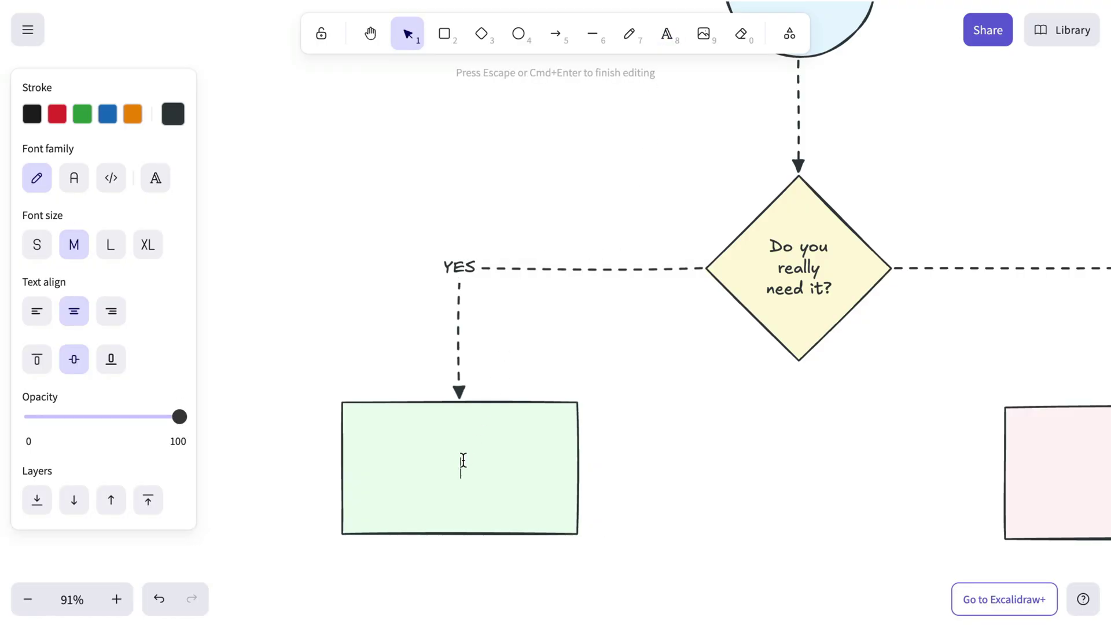
type("Buy it!")
key("Escape")
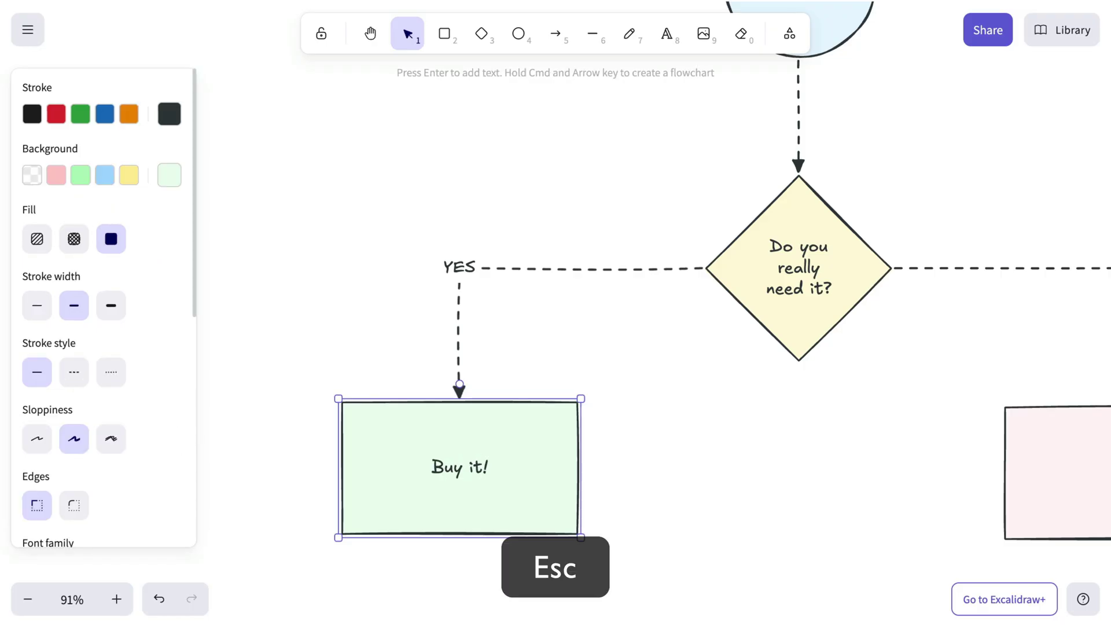
- Label the right arrow leading to the pink box 'NO'
scroll(760, 395, "right", 5)
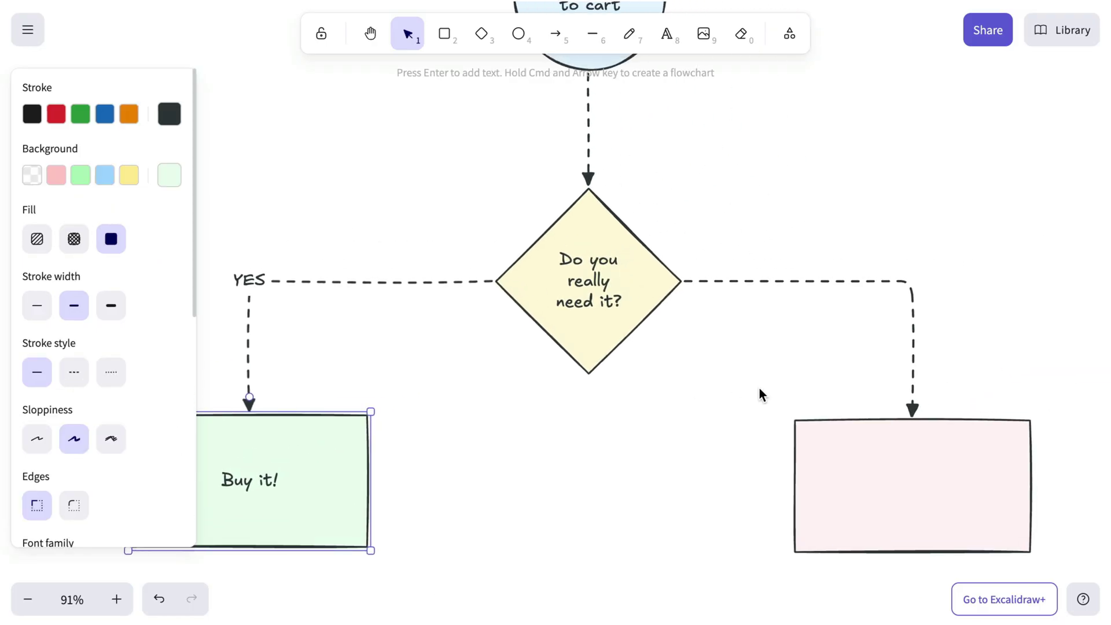
left_click(909, 289)
key("Return")
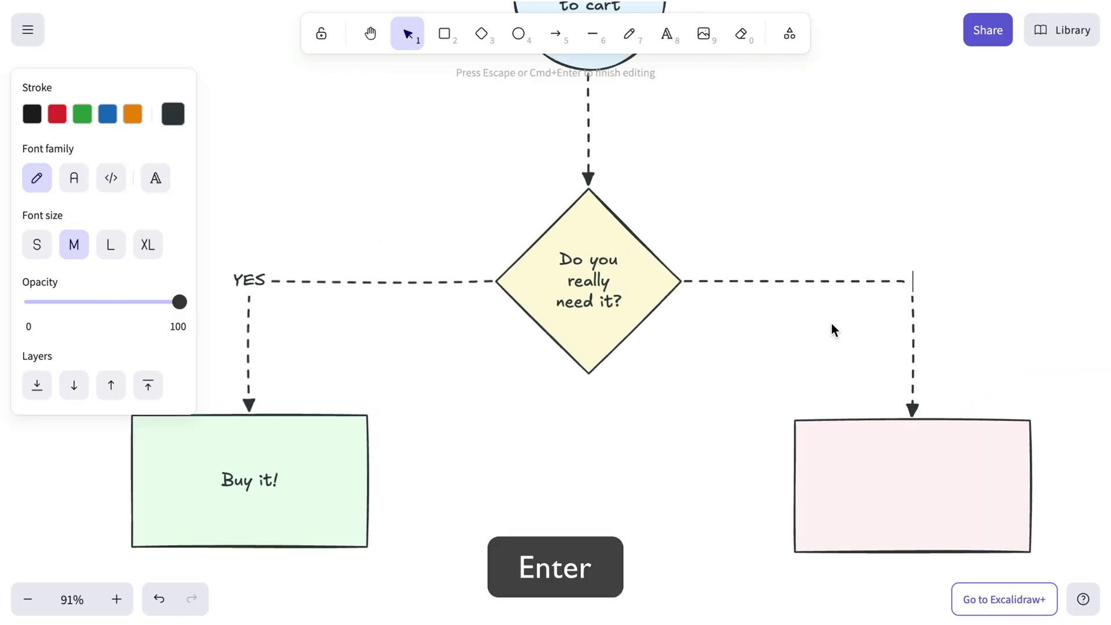
type("NO")
key("Escape")
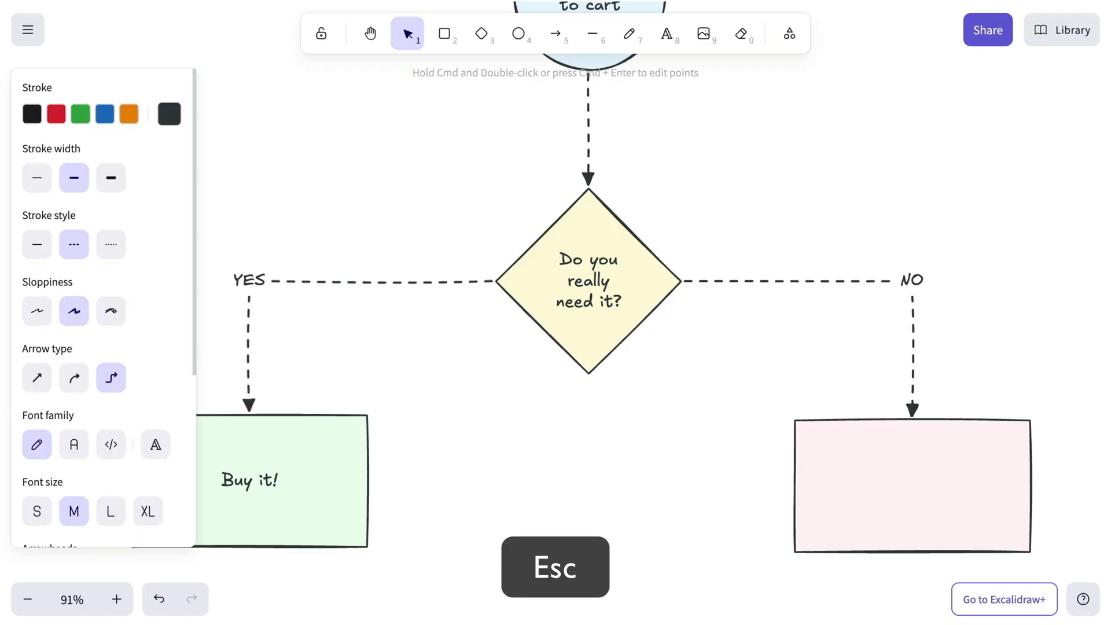
scroll(637, 313, "right", 4)
scroll(637, 312, "down", 3)
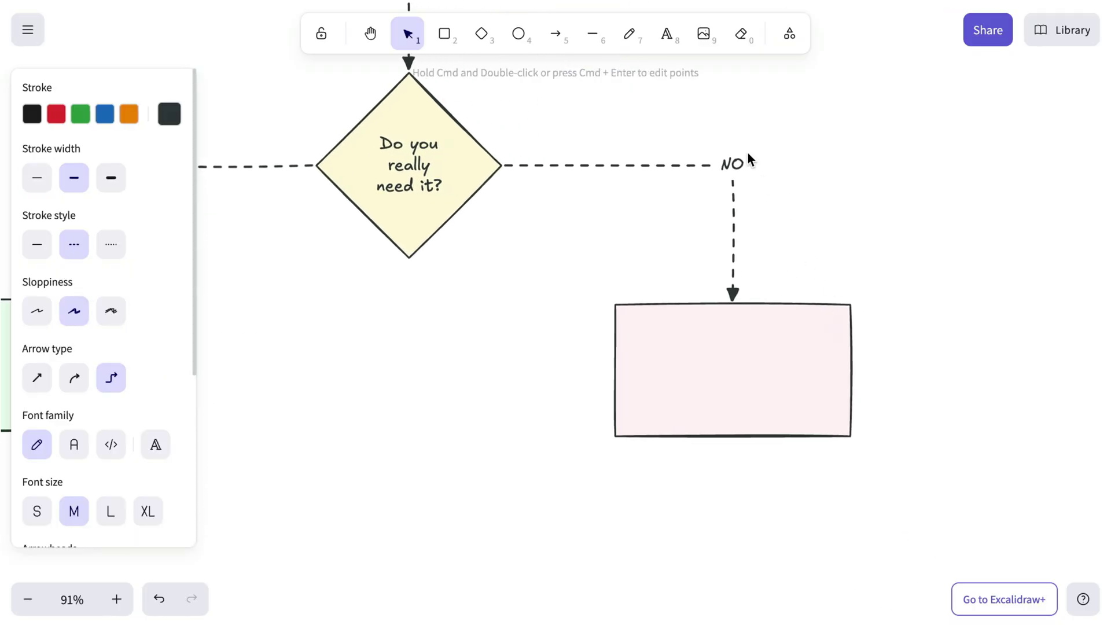
- Create a text element reading 'Buy it (and feel guilty).' below the pink rectangle
left_click(670, 43)
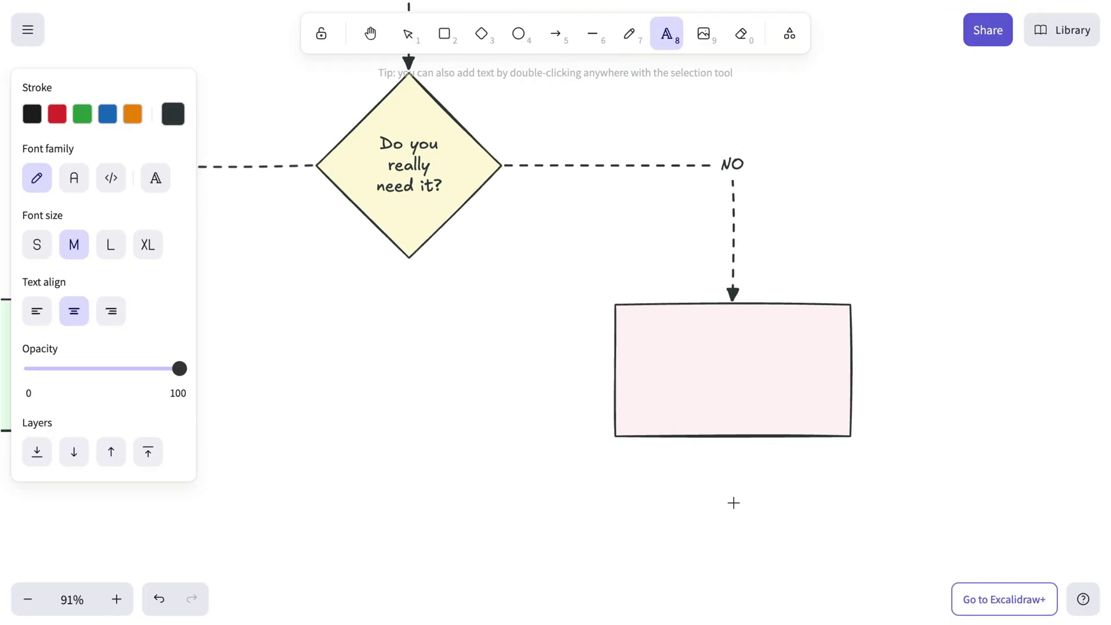
left_click(734, 502)
type("Buy it (an")
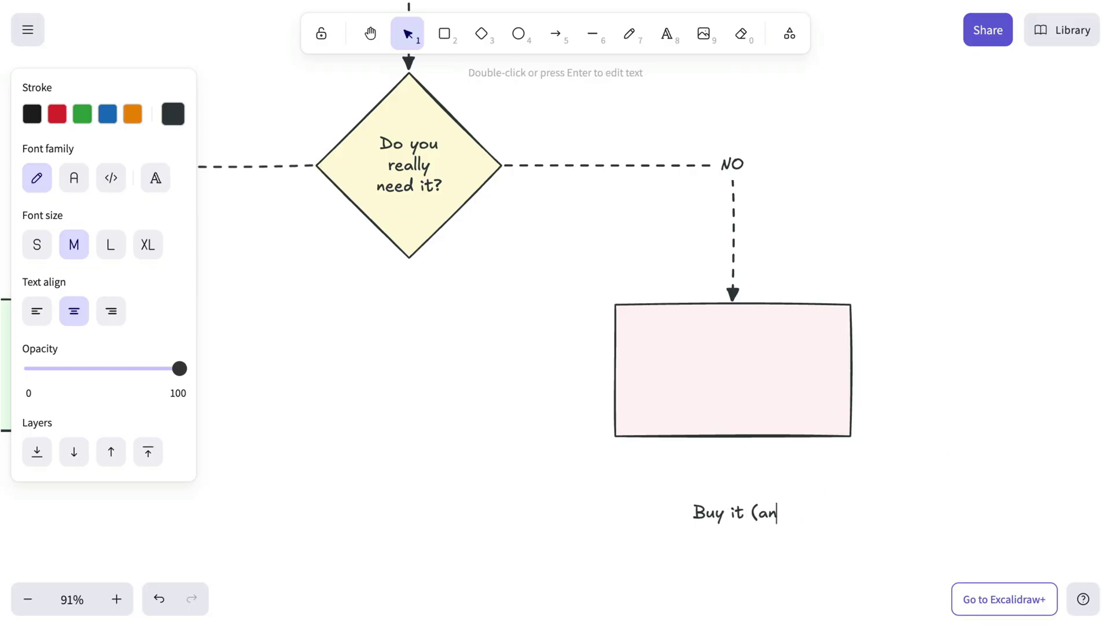
type("d feel guilty).")
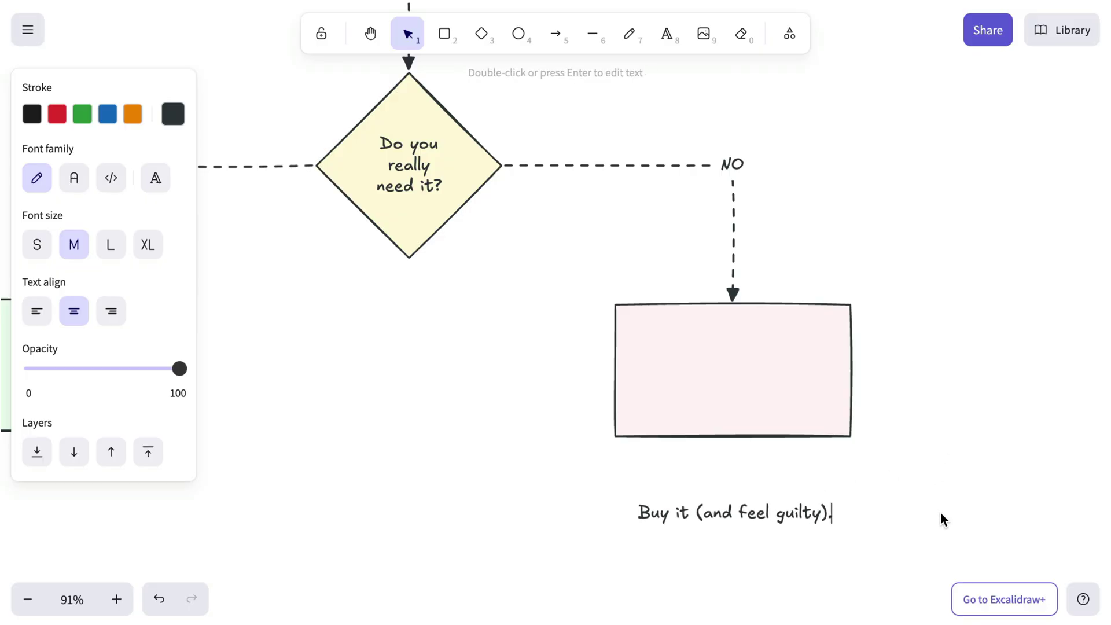
left_click(943, 519)
- Bind the 'Buy it (and feel guilty).' text into the pink rectangle
left_click(809, 512)
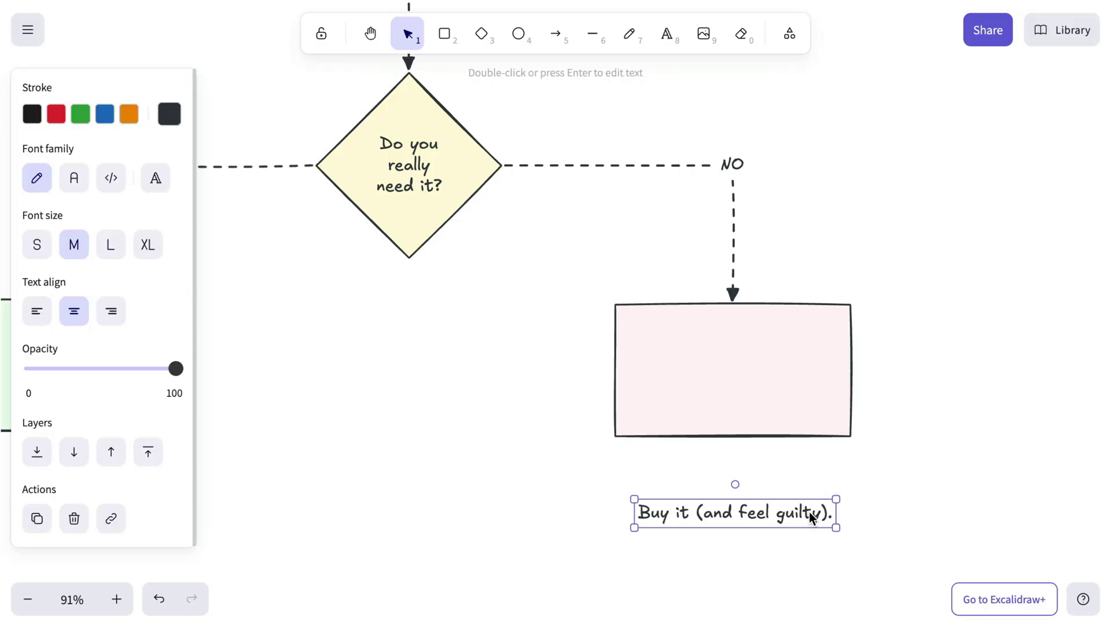
left_click(782, 397, "shift")
right_click(781, 379)
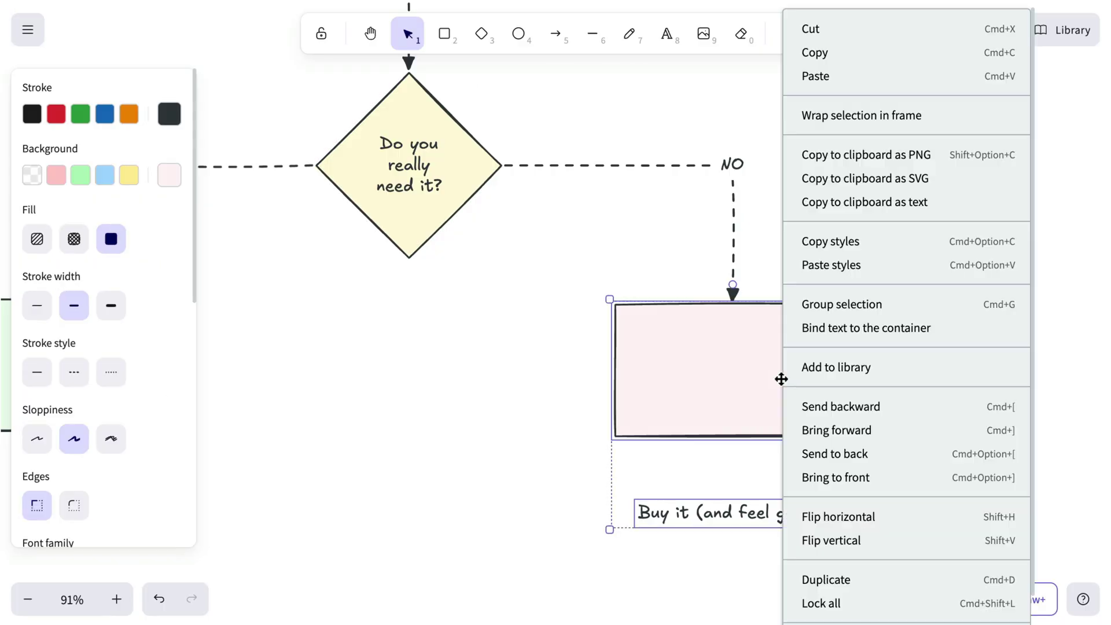
left_click(824, 328)
left_click(932, 349)
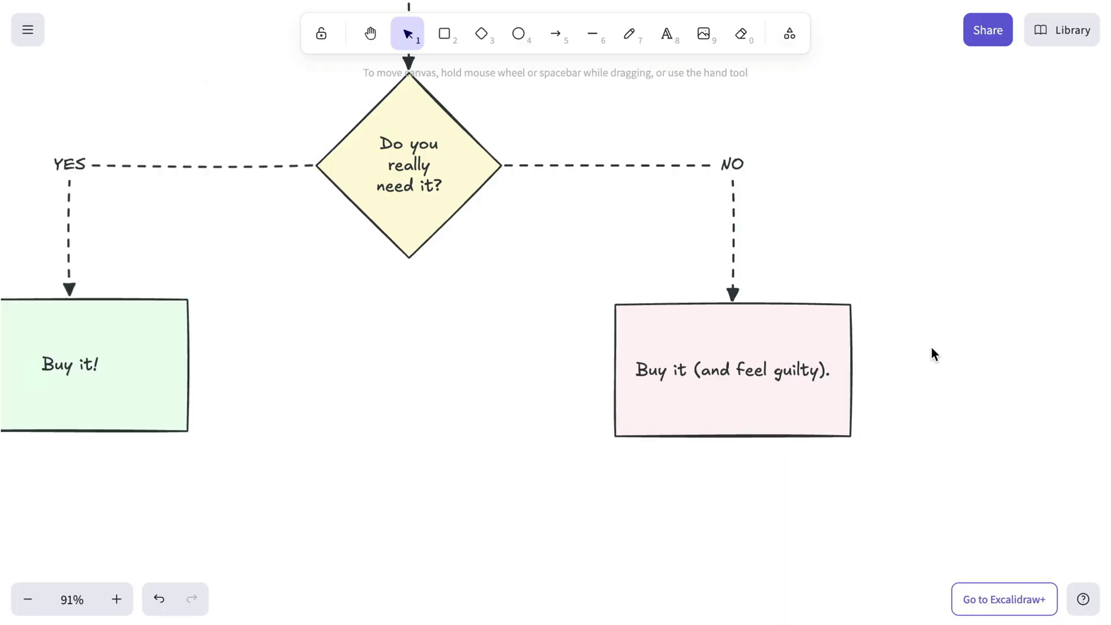
scroll(930, 345, "down", 2, "ctrl")
- Set the 'Shopping Decision Process' title to Lilita One font at size L
scroll(930, 344, "up", 6)
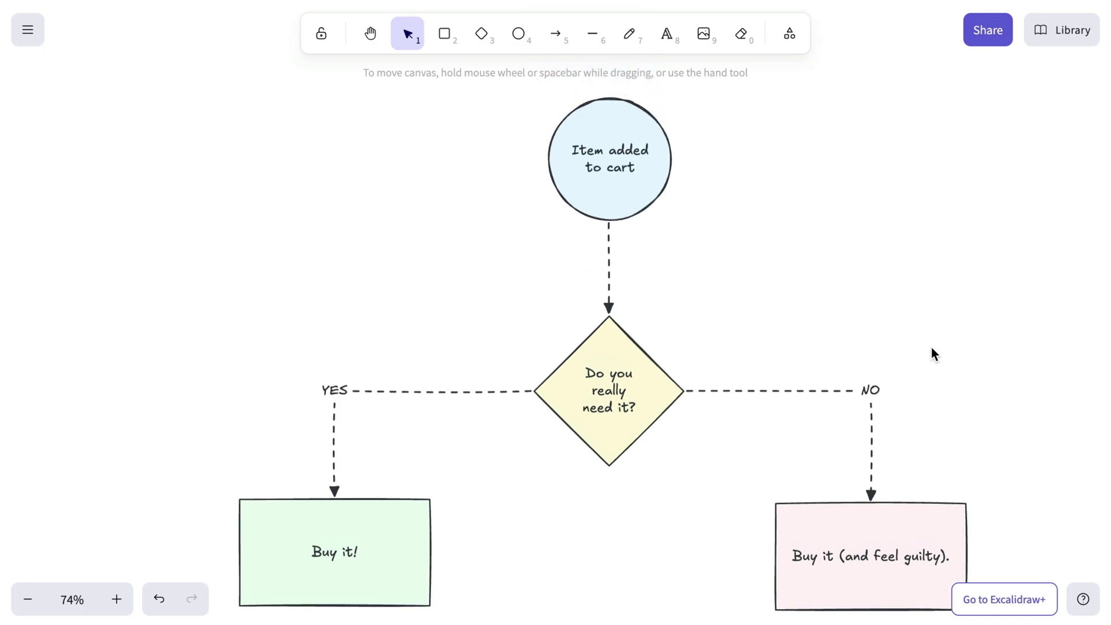
left_click(692, 175)
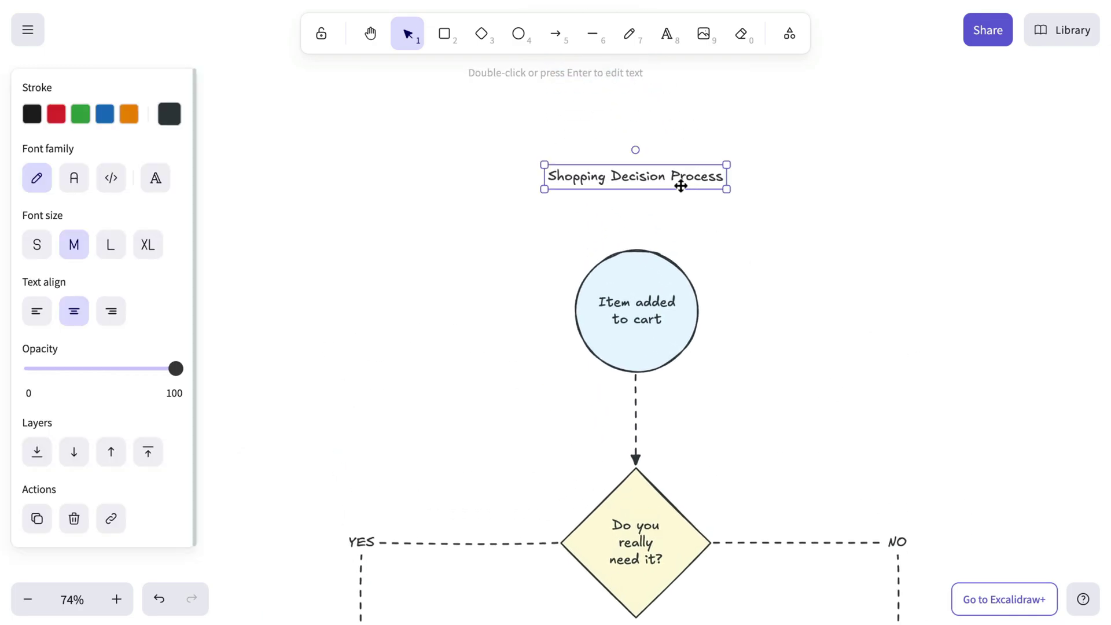
left_click(156, 178)
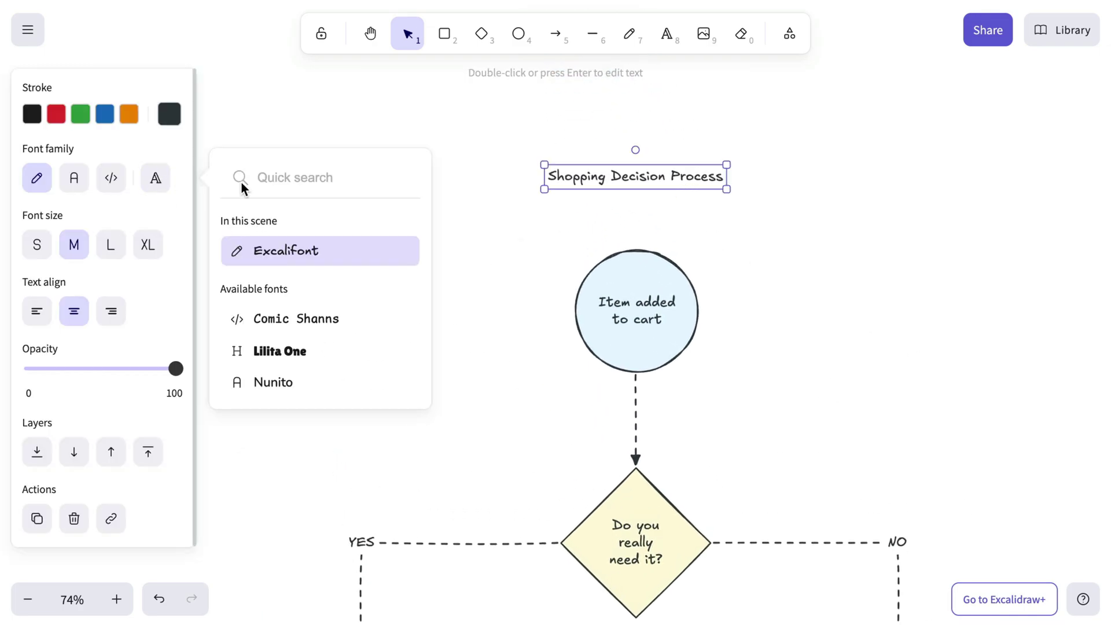
left_click(324, 354)
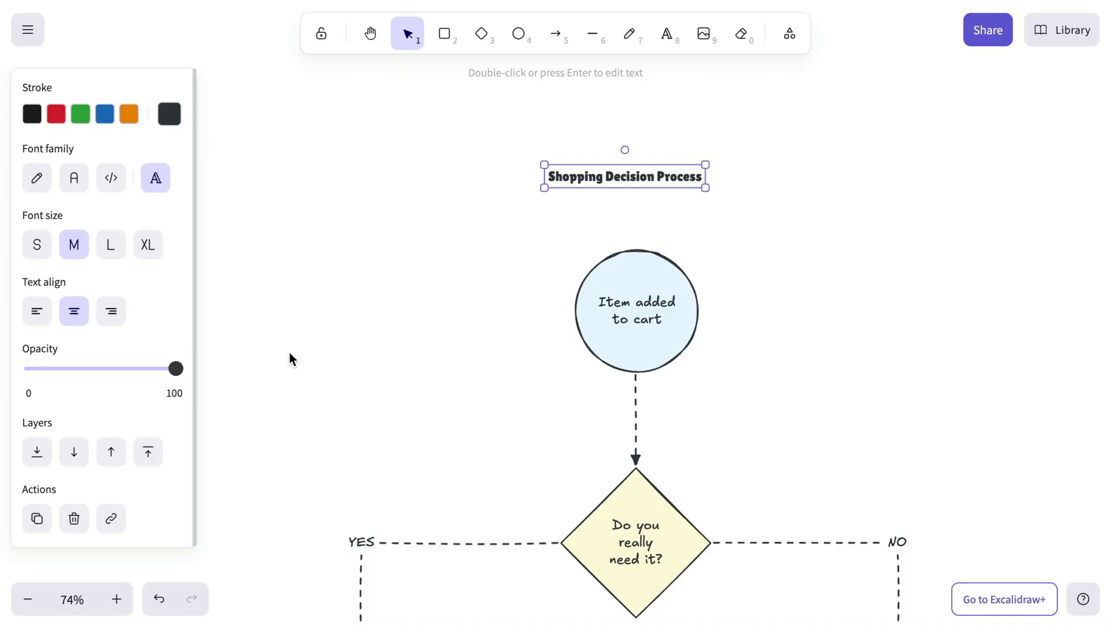
left_click(111, 244)
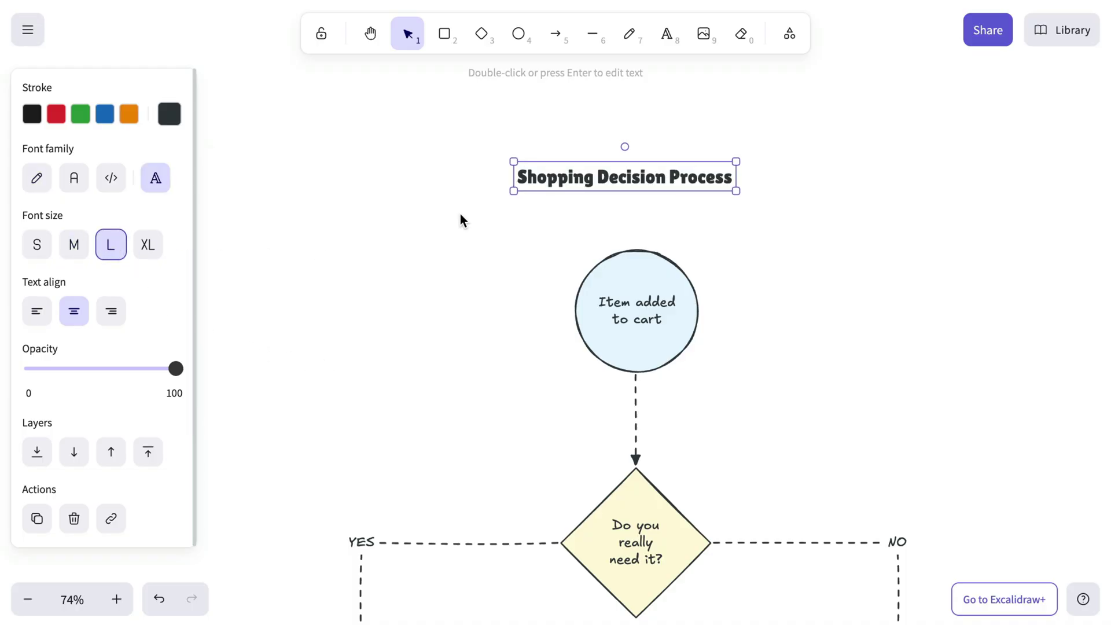
left_click(516, 251)
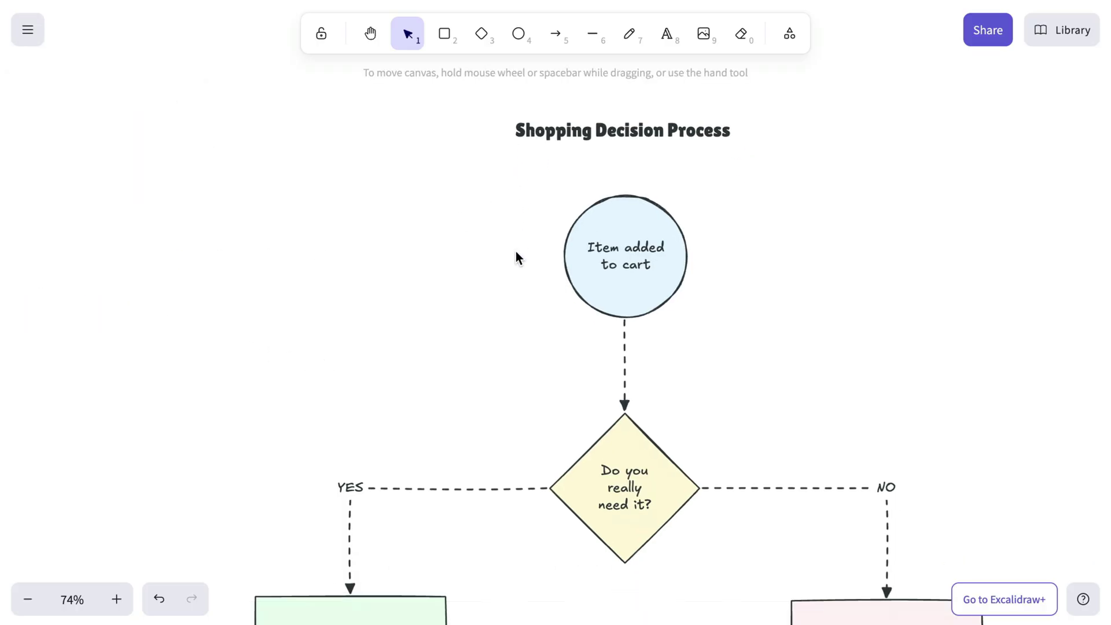
- Switch all flowchart text to the monospace Code font family
scroll(515, 251, "down", 3)
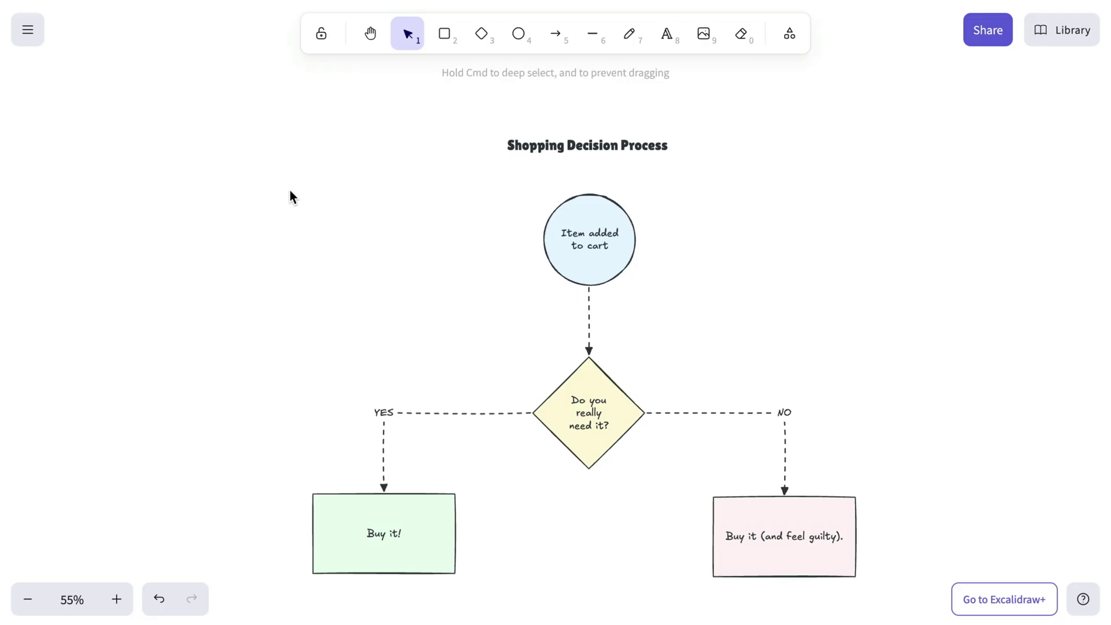
left_click_drag(290, 189, 873, 597)
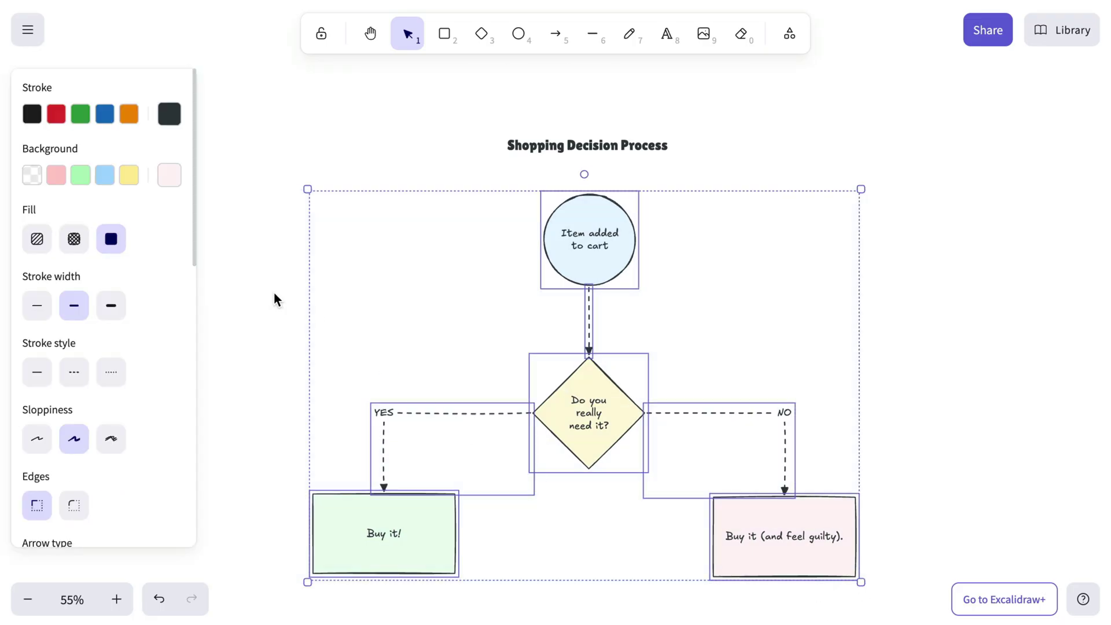
scroll(116, 249, "down", 5)
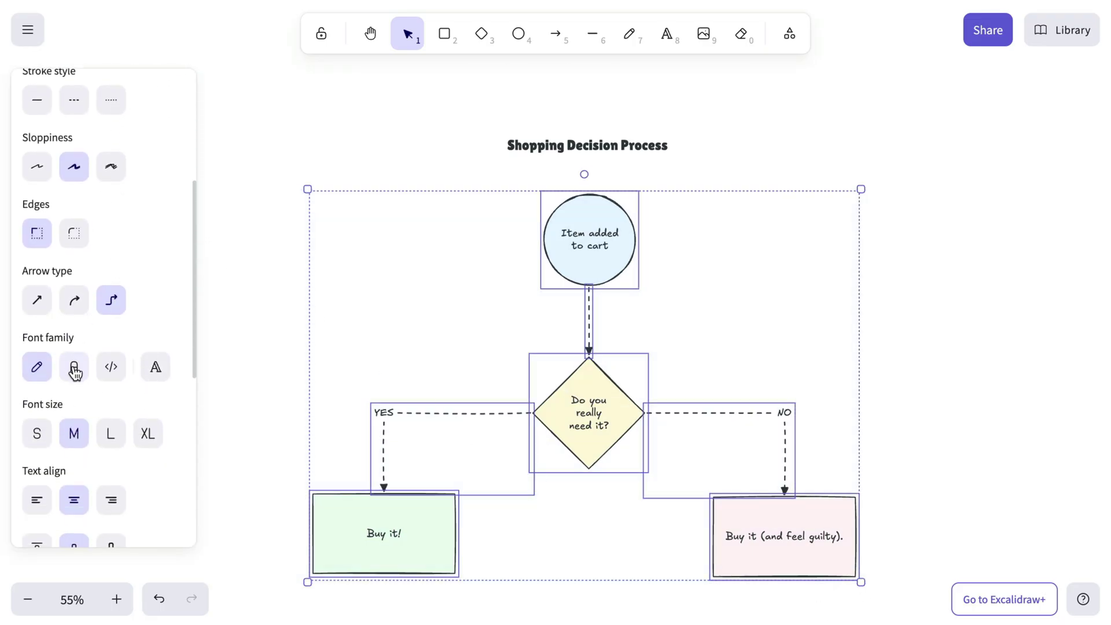
left_click(114, 373)
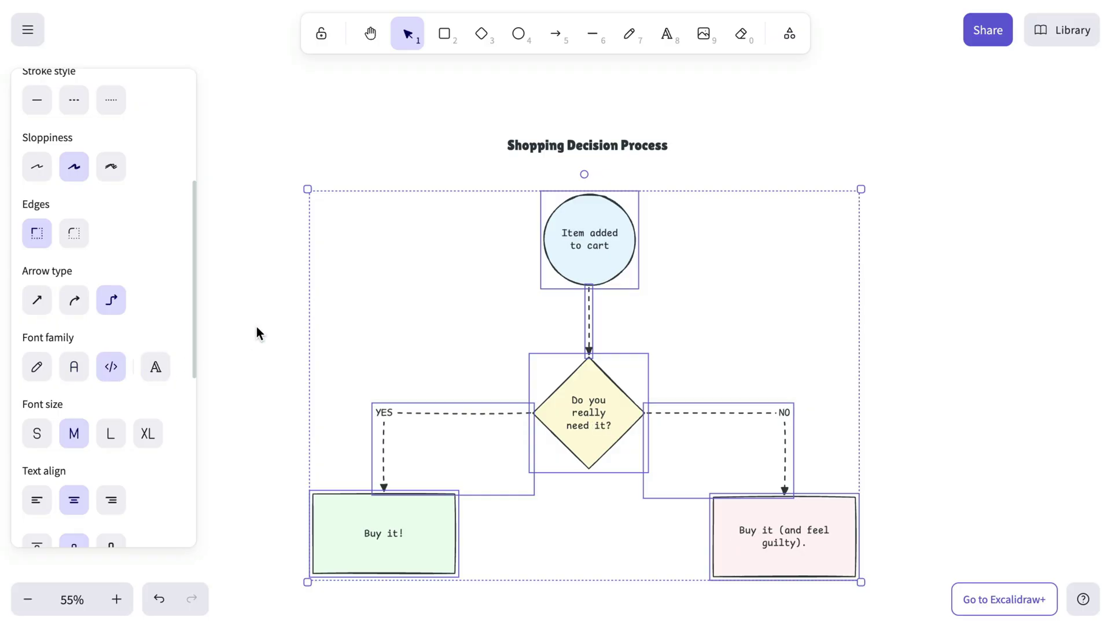
left_click(281, 301)
scroll(566, 259, "up", 5)
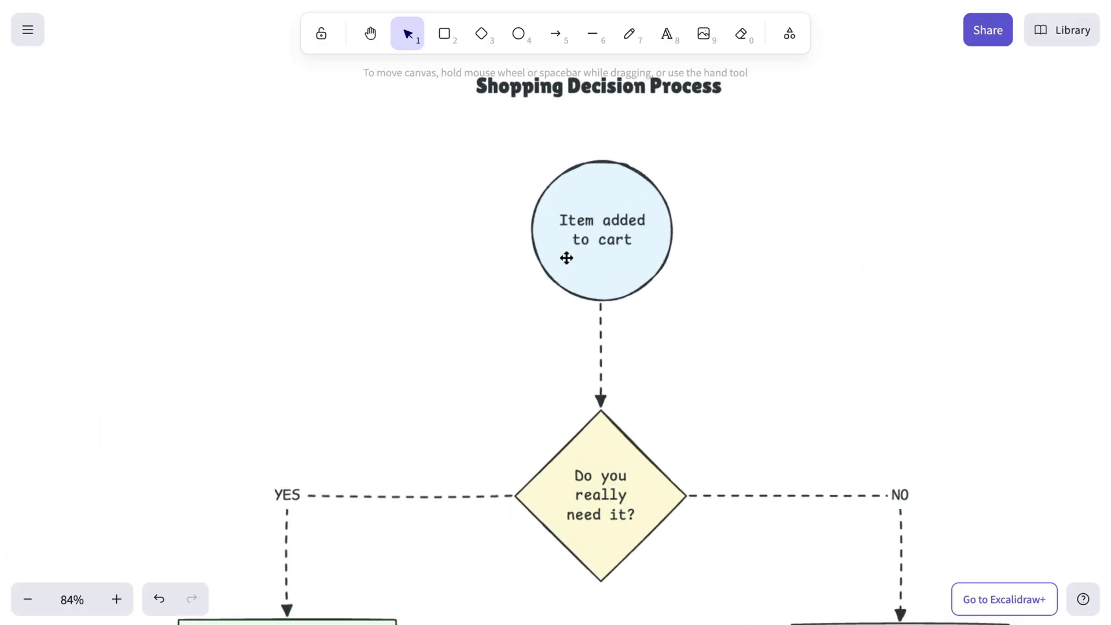
scroll(566, 256, "up", 2)
- Increase the title's font size to 32 in its shape properties
left_click(609, 215)
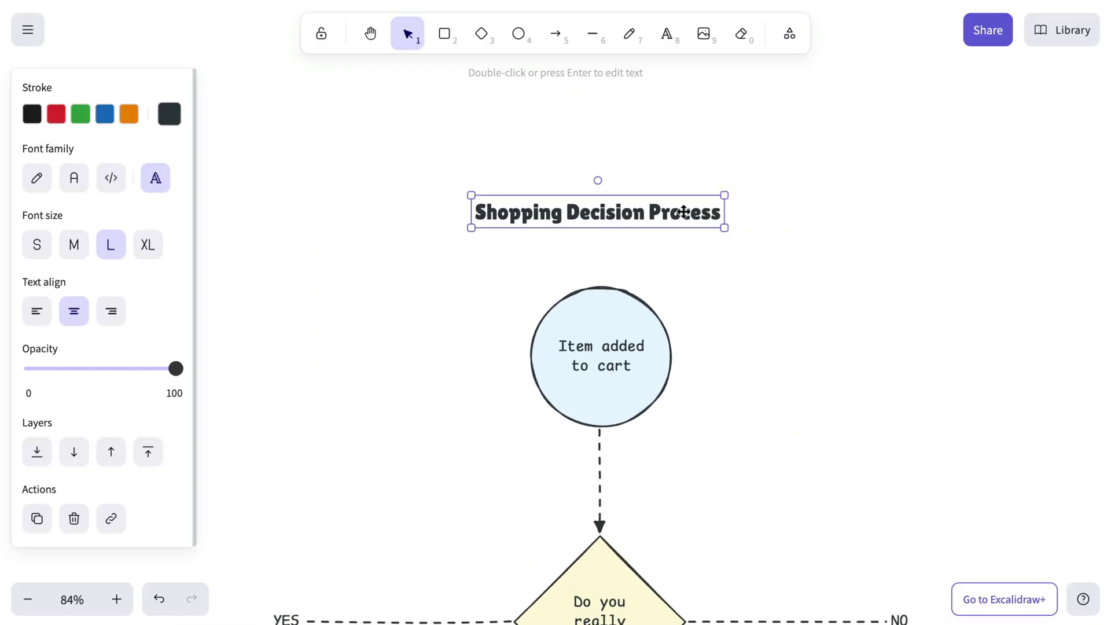
right_click(866, 150)
left_click(868, 425)
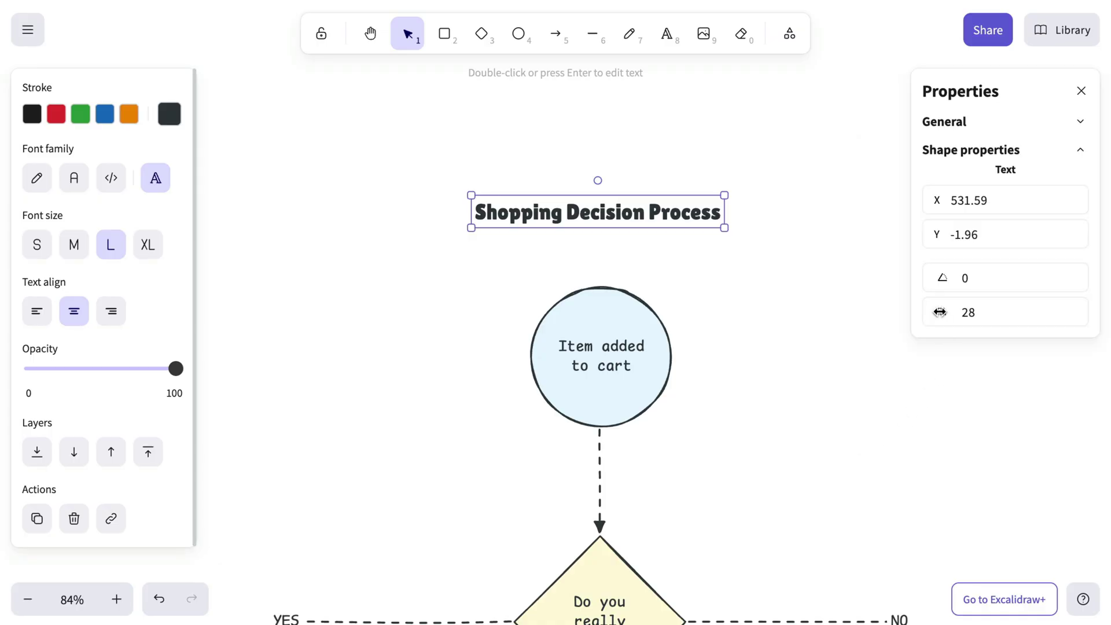
left_click_drag(940, 312, 943, 312)
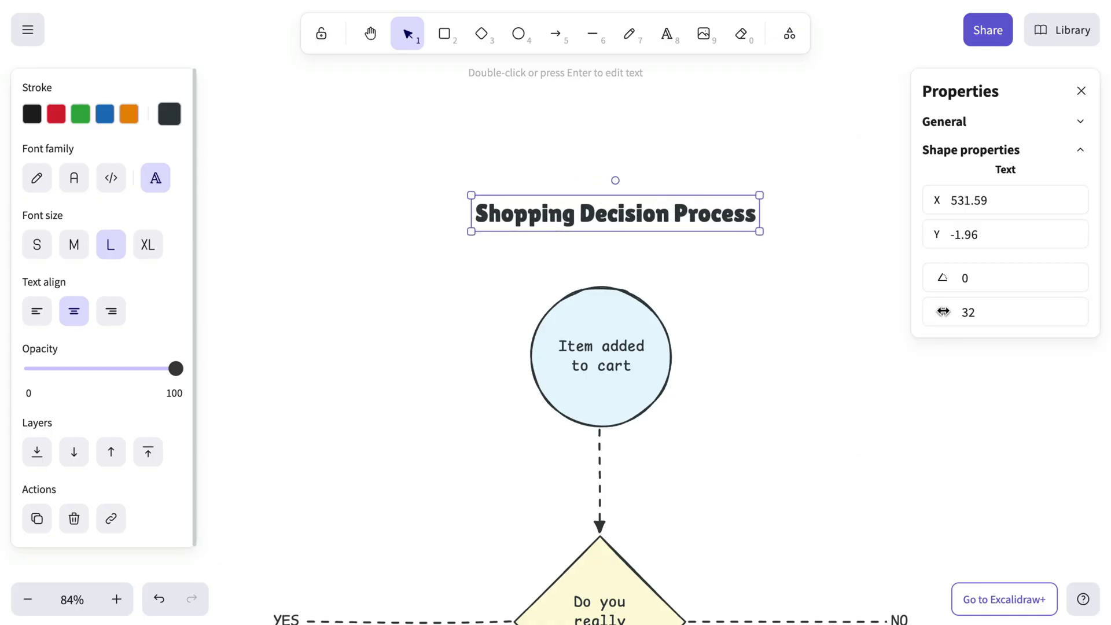
- Nudge the title slightly left and up and color its text purple
left_click_drag(717, 218, 704, 215)
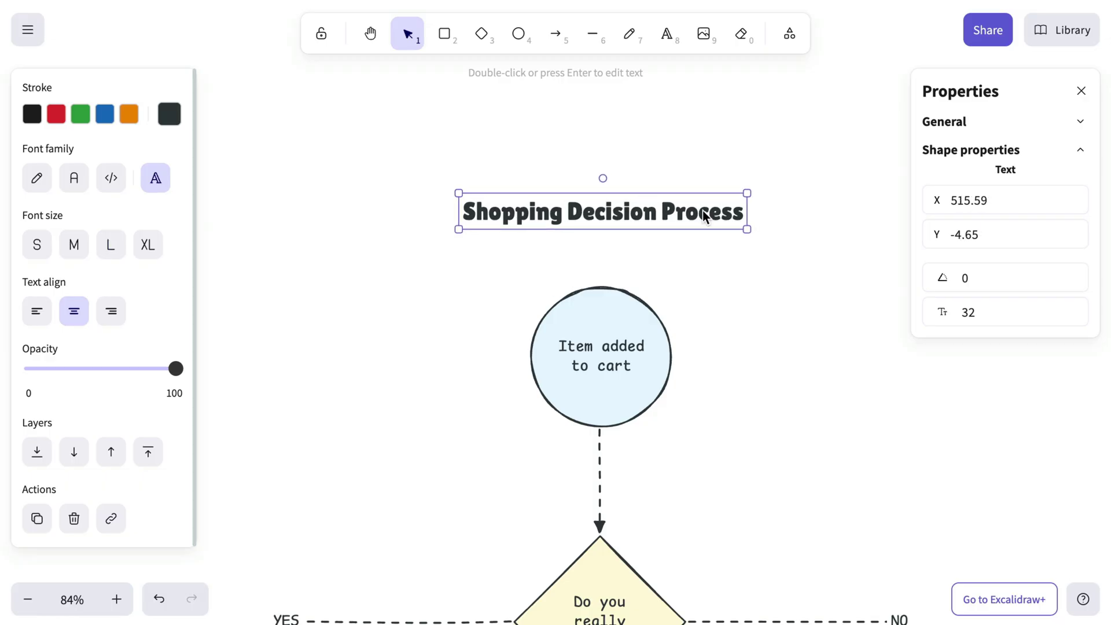
left_click(174, 116)
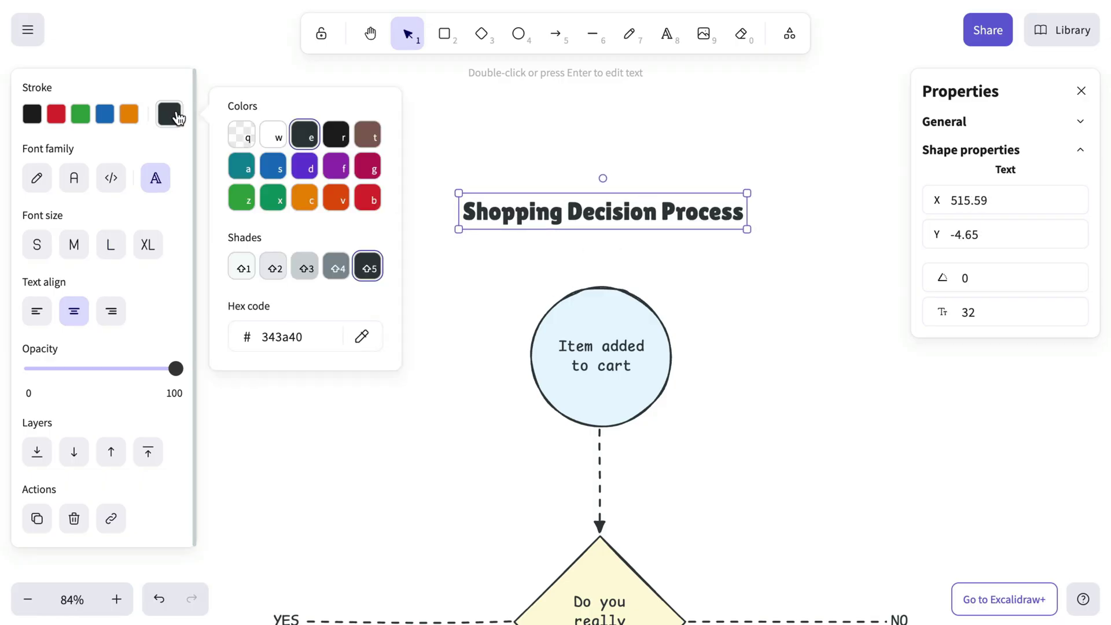
left_click(339, 168)
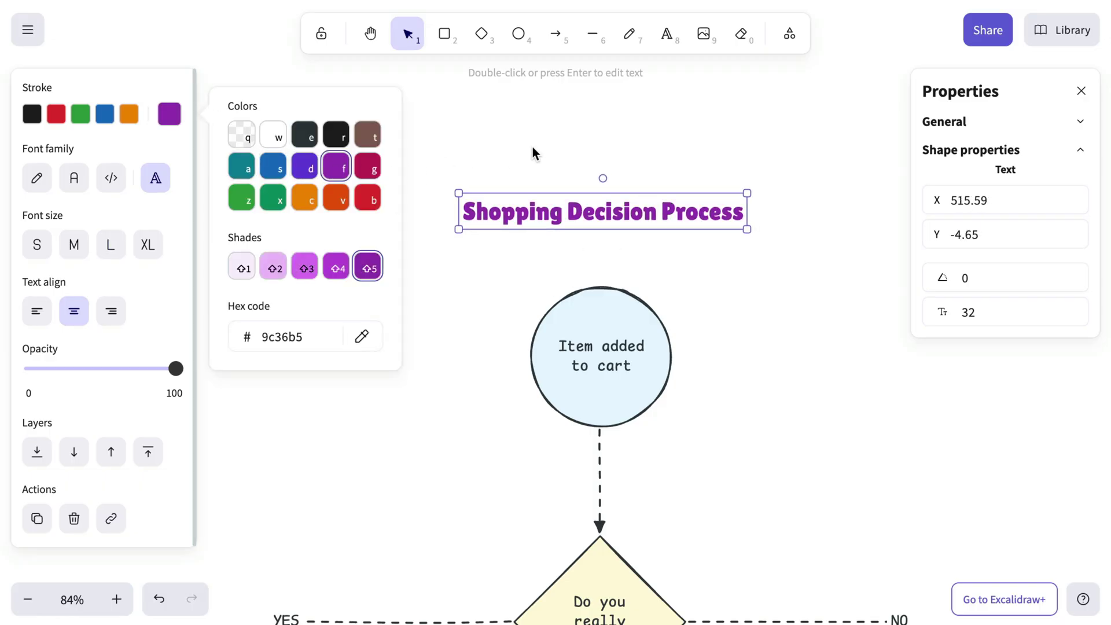
left_click(572, 137)
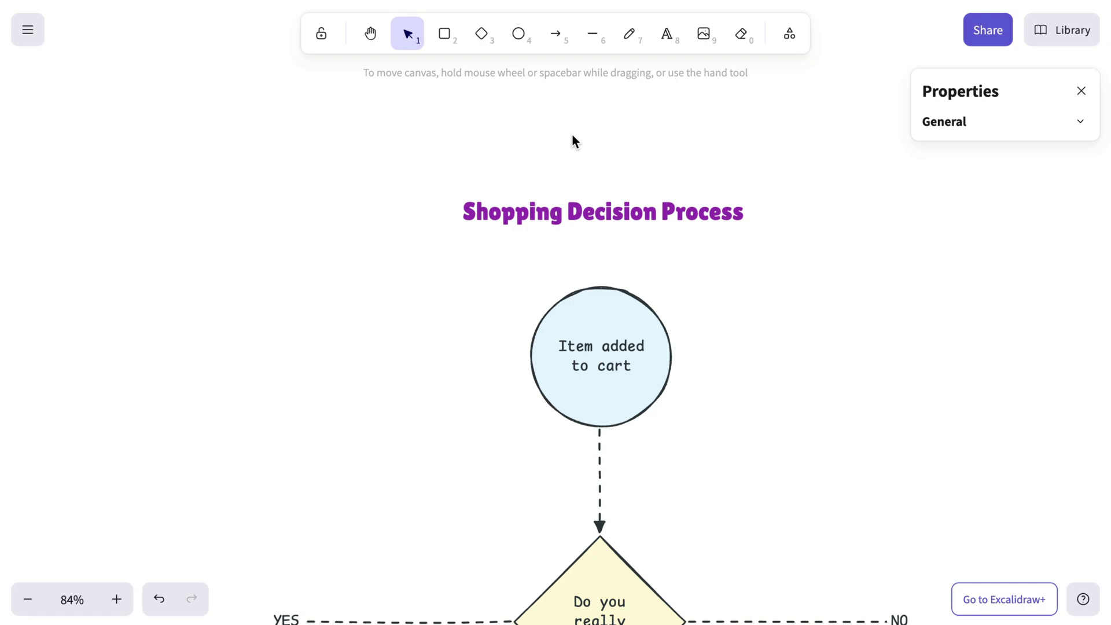
left_click(1081, 91)
scroll(868, 293, "down", 3)
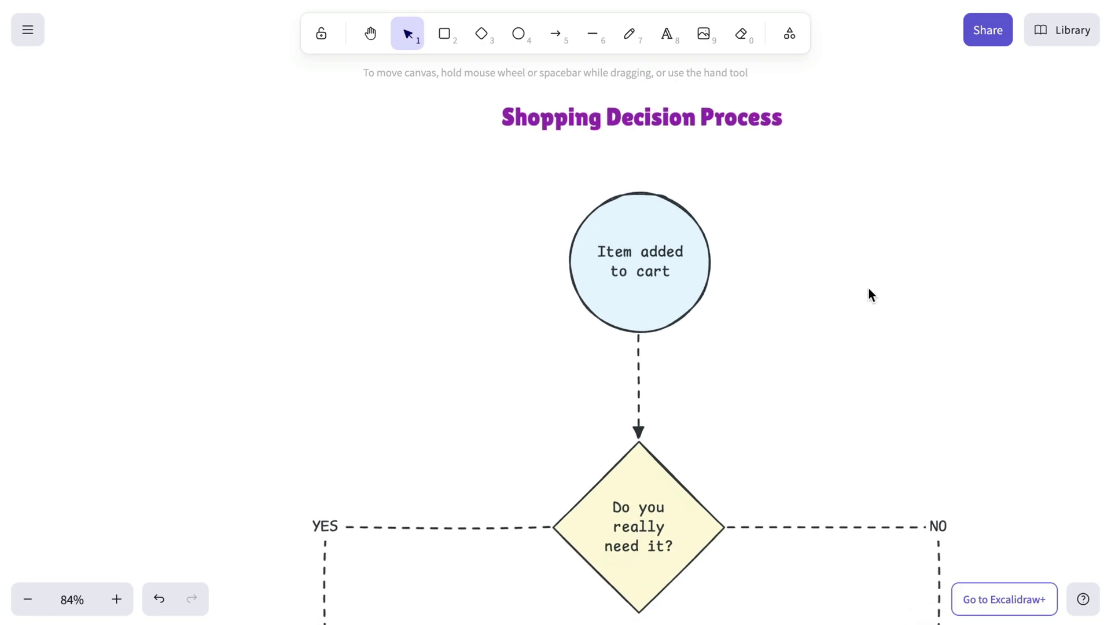
- Make the circle's text blue and the diamond's question orange
left_click(639, 283)
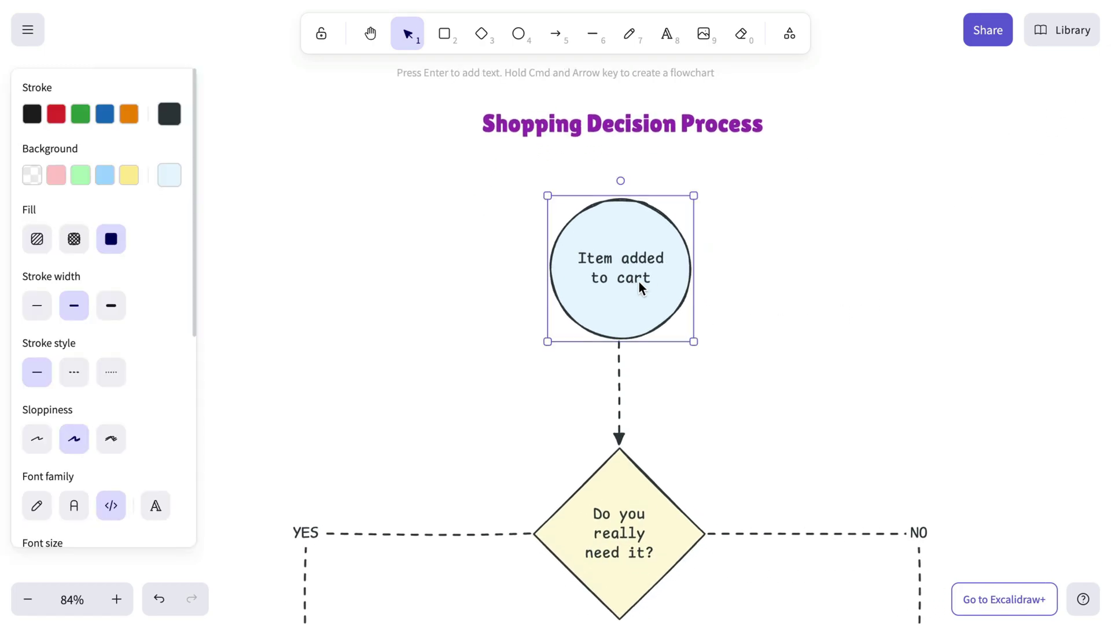
left_click(105, 116)
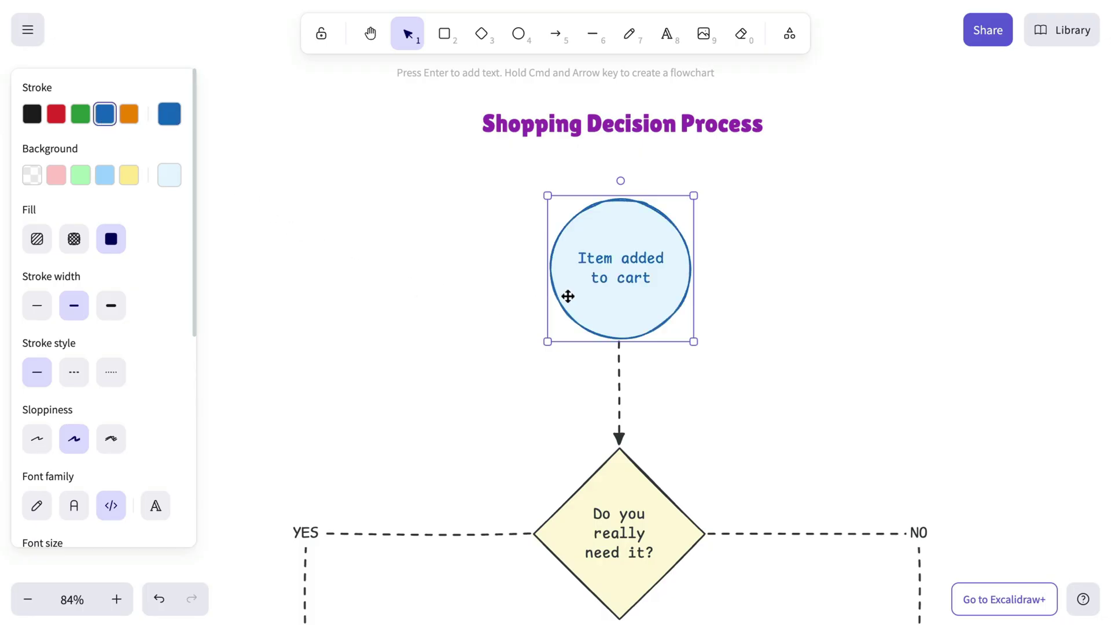
key("super+z")
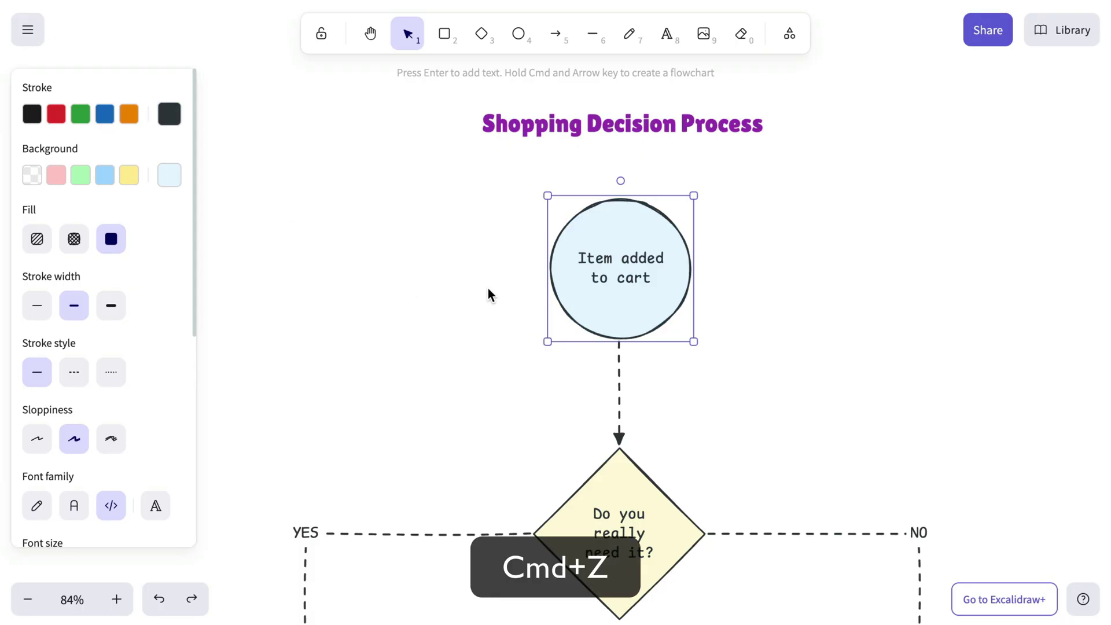
double_click(585, 255)
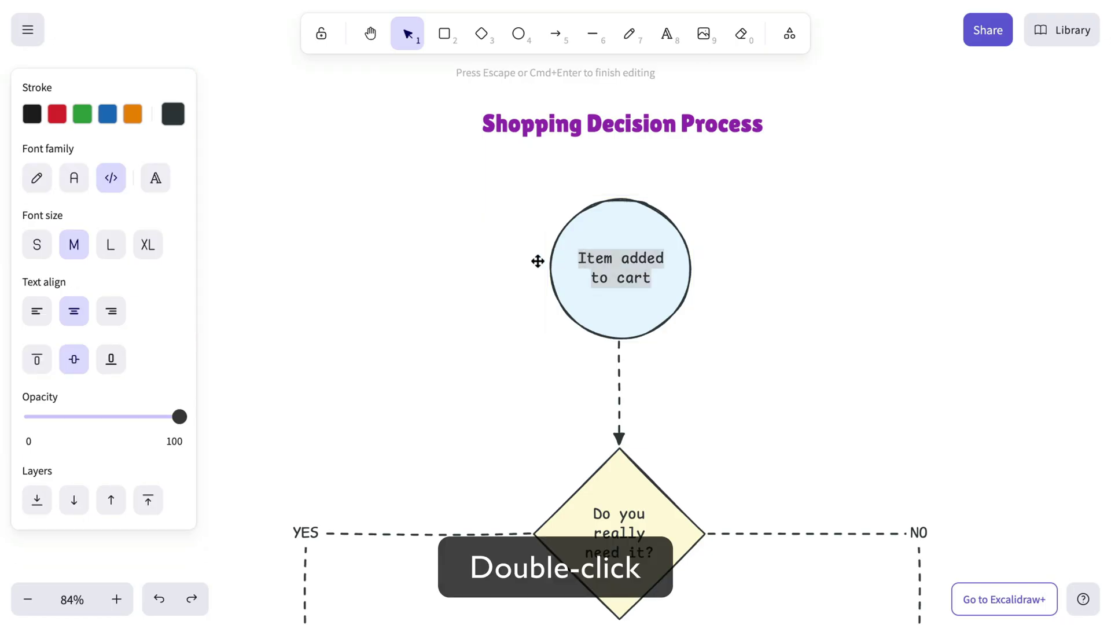
left_click(108, 114)
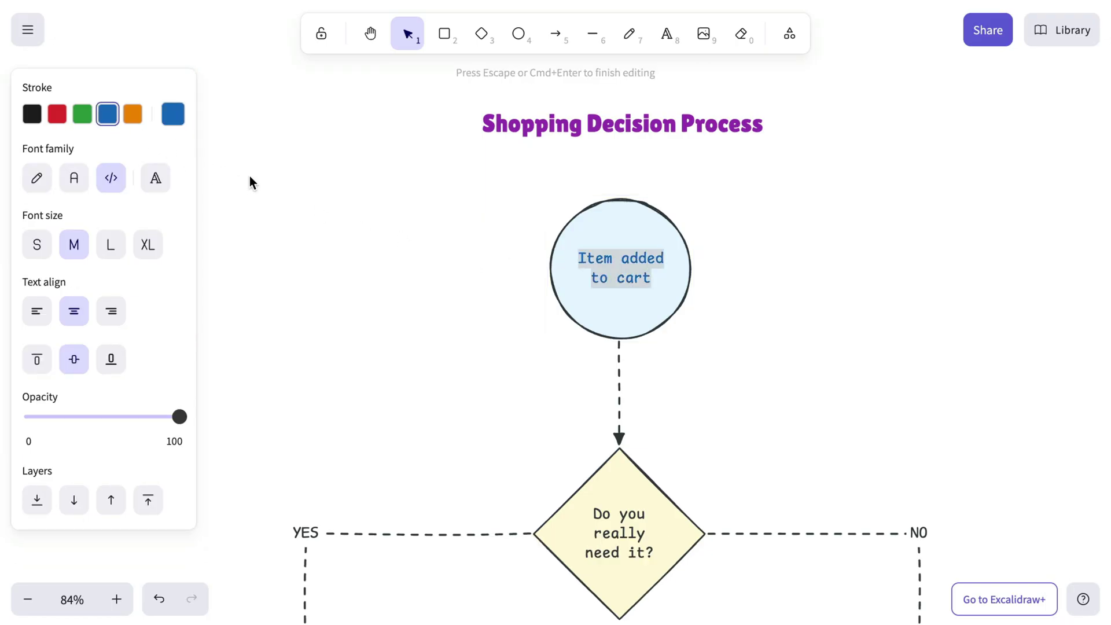
left_click(323, 188)
scroll(323, 192, "down", 5)
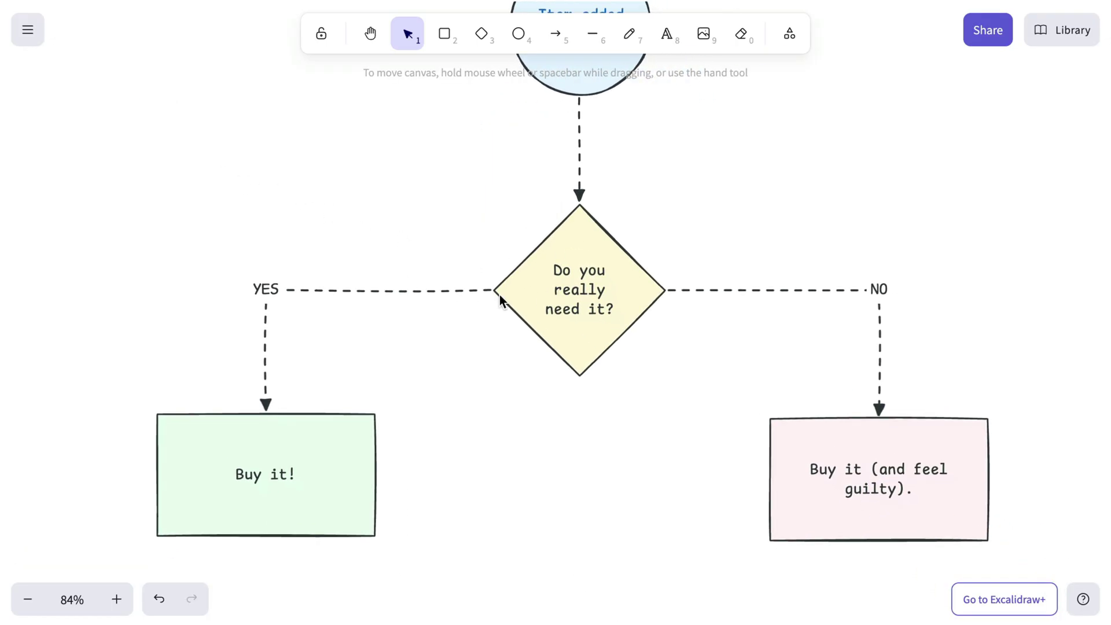
double_click(565, 286)
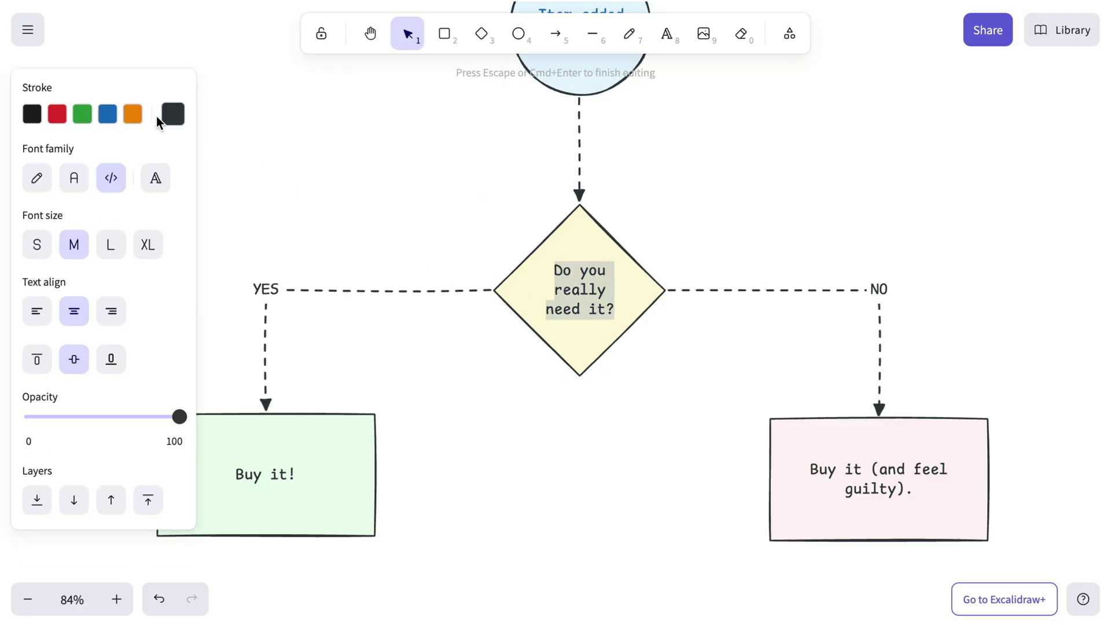
left_click(132, 115)
left_click(339, 158)
- Make the 'Buy it!' label green and the pink box's text red
scroll(339, 157, "left", 5)
scroll(339, 158, "down", 2)
double_click(394, 433)
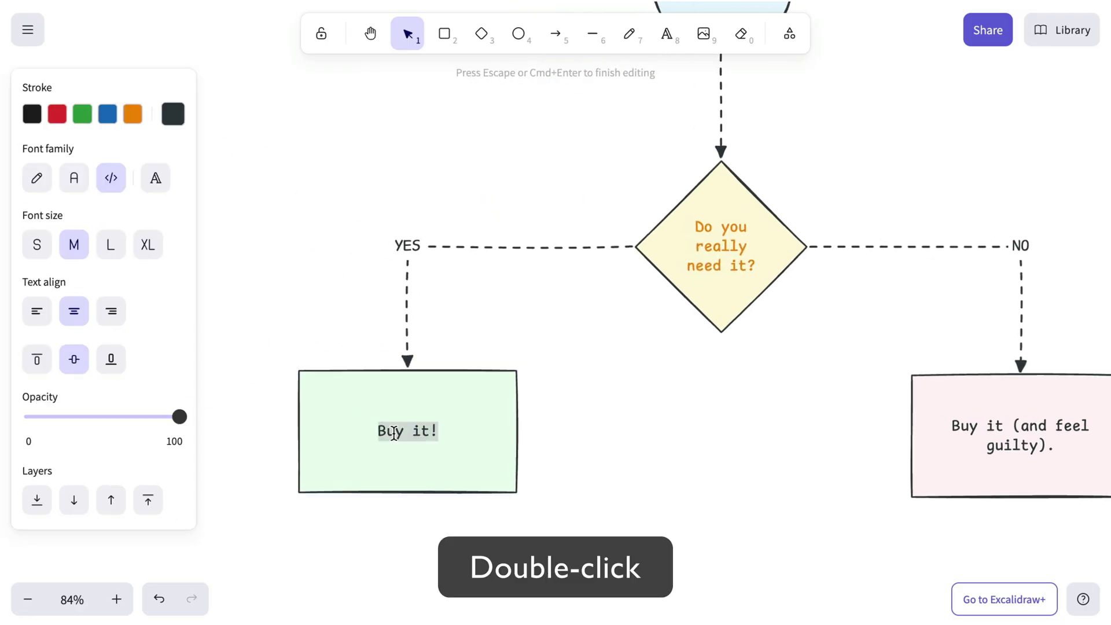
left_click(82, 119)
left_click(309, 152)
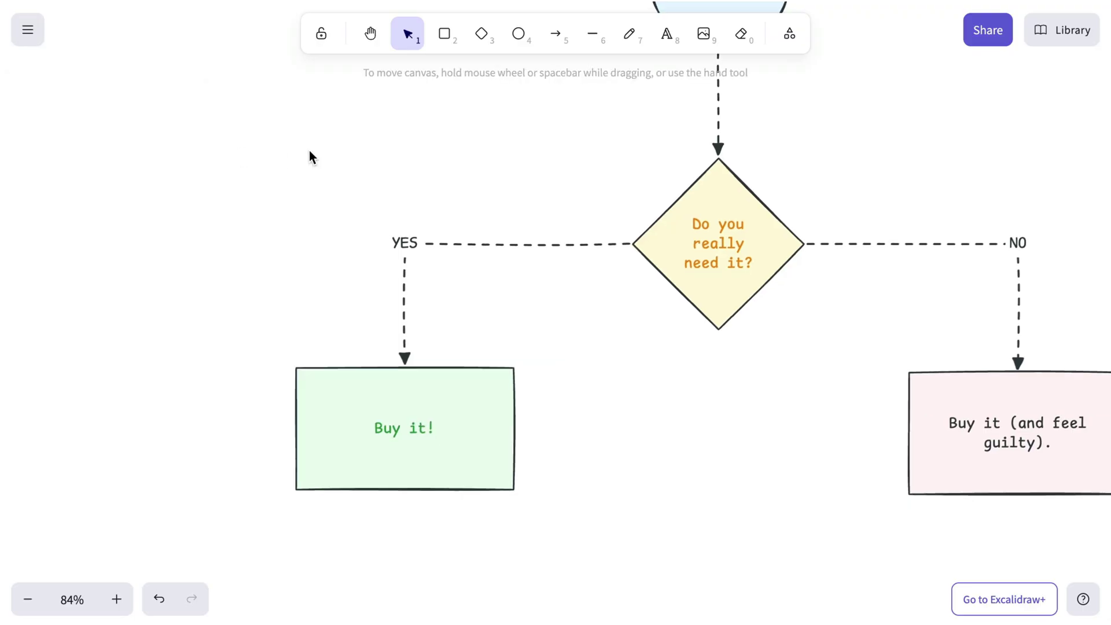
scroll(309, 154, "right", 4)
scroll(309, 154, "down", 1)
double_click(868, 399)
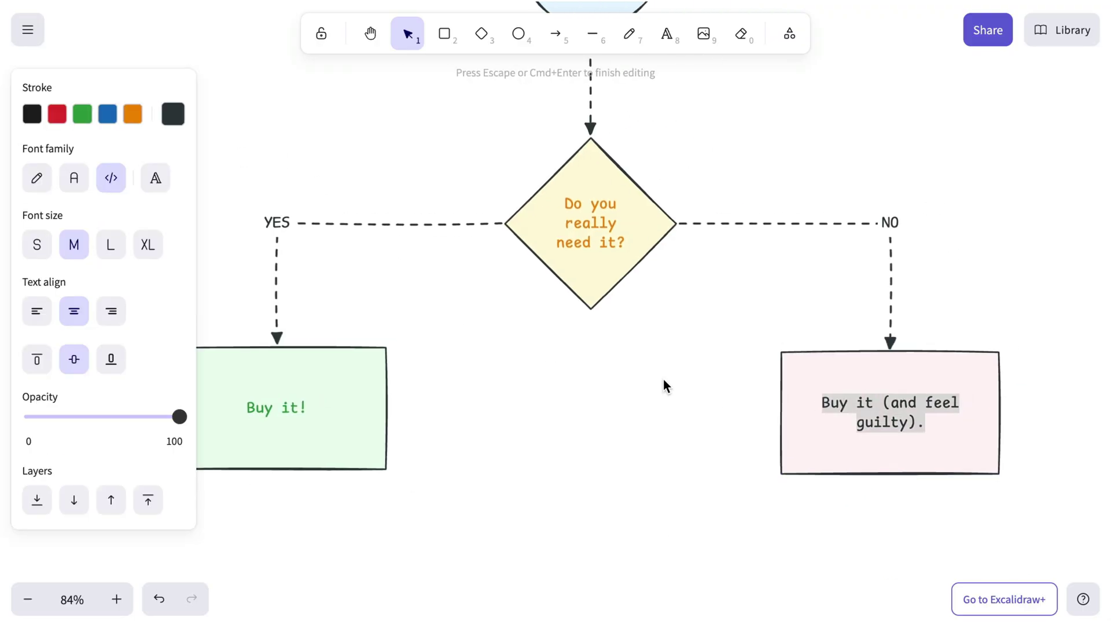
left_click(57, 115)
left_click(355, 131)
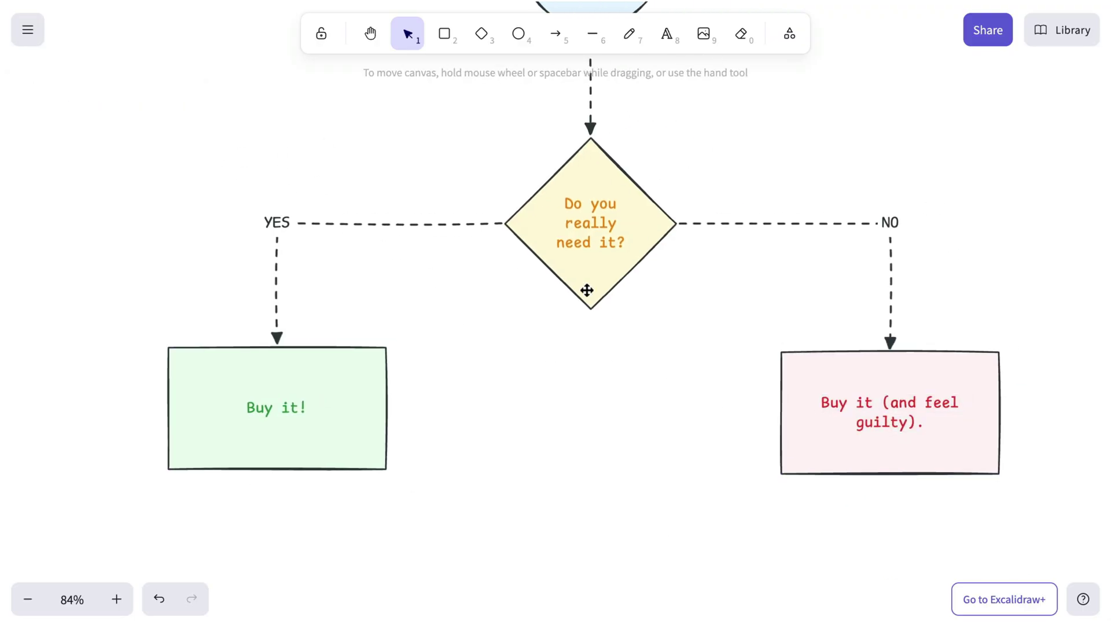
- Draw a black horizontal line just under the title
scroll(587, 290, "down", 3)
scroll(587, 290, "up", 5)
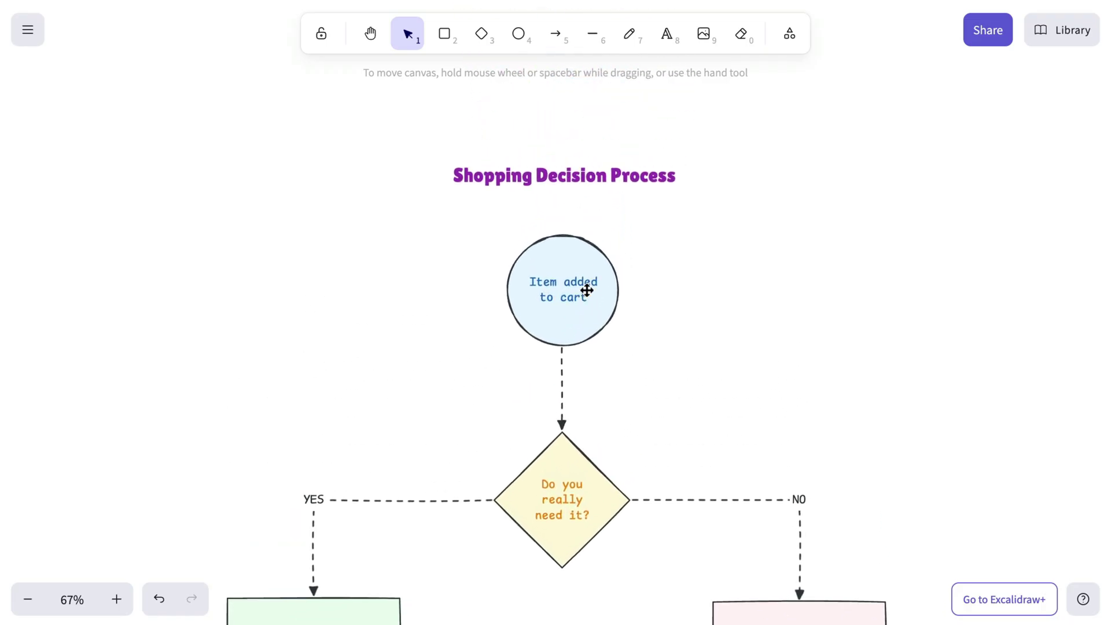
scroll(587, 290, "down", 4)
scroll(588, 290, "left", 2)
scroll(586, 290, "up", 2)
scroll(587, 289, "right", 2)
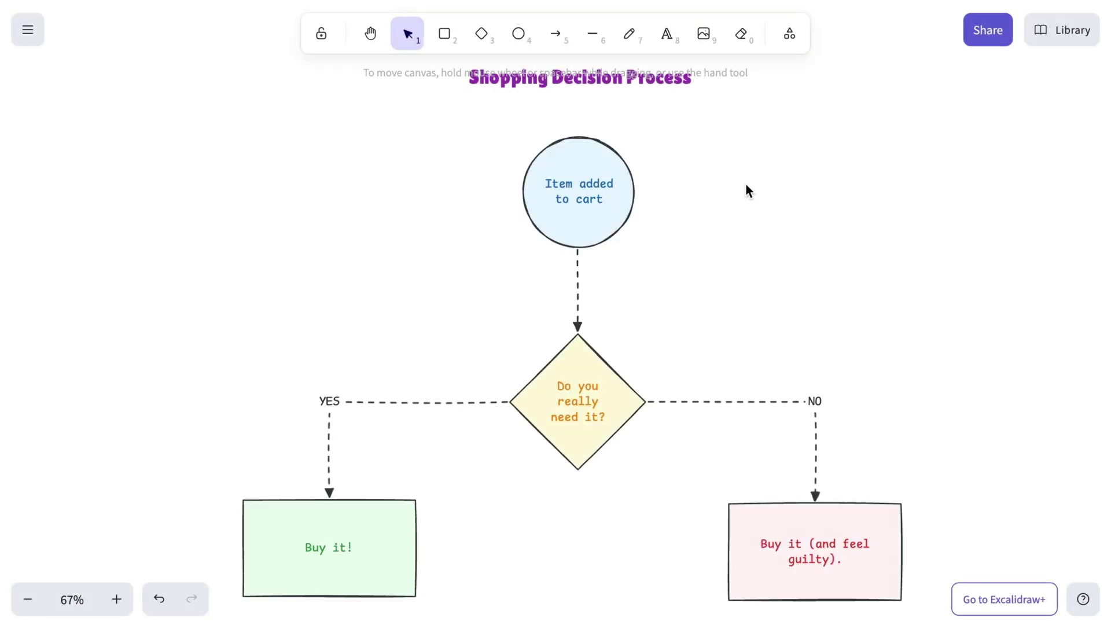
left_click(593, 36)
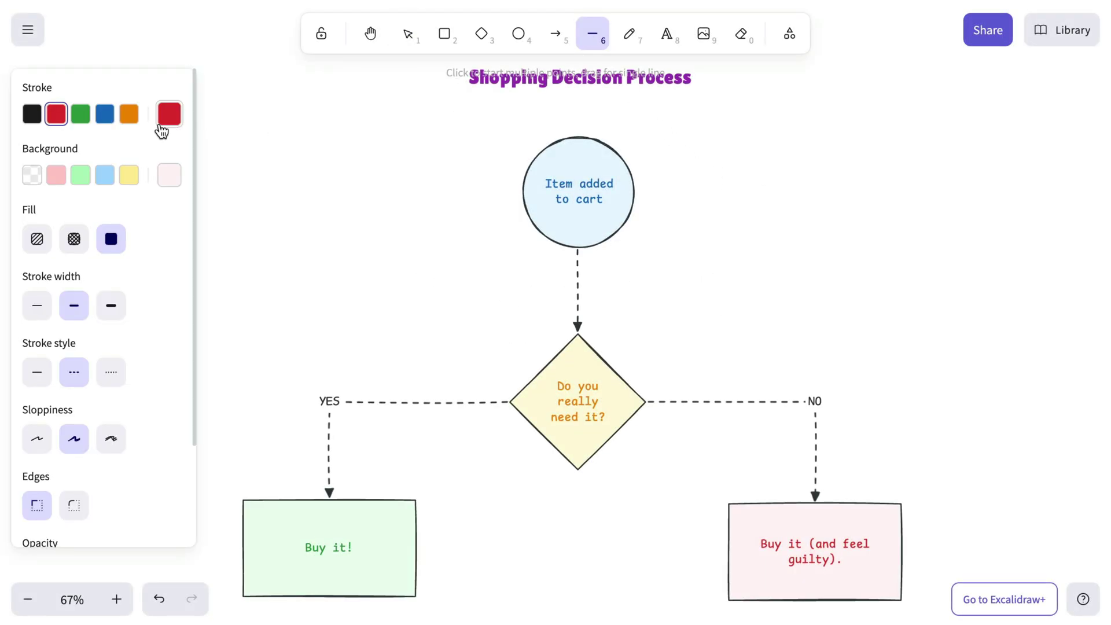
left_click(32, 115)
scroll(469, 130, "up", 2)
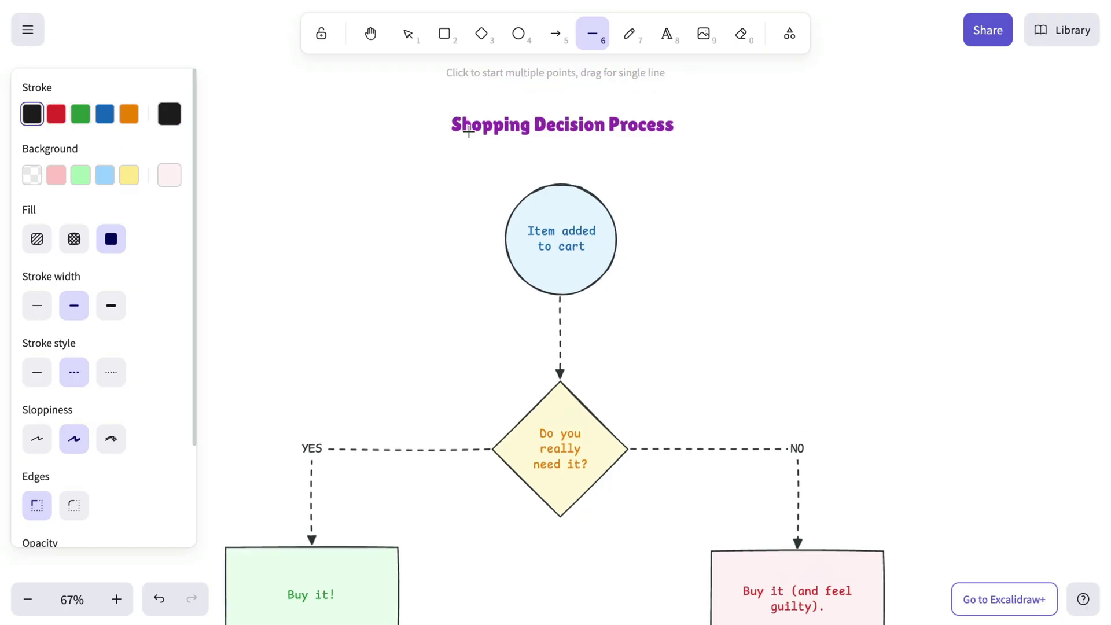
scroll(571, 202, "up", 5)
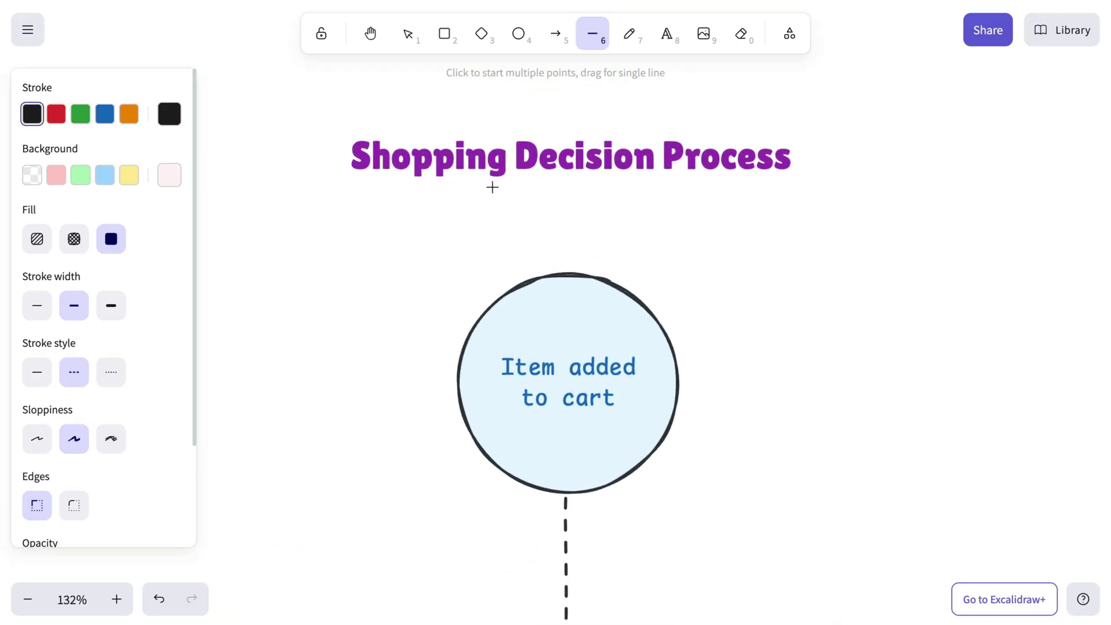
left_click_drag(345, 182, 804, 183)
key("shift")
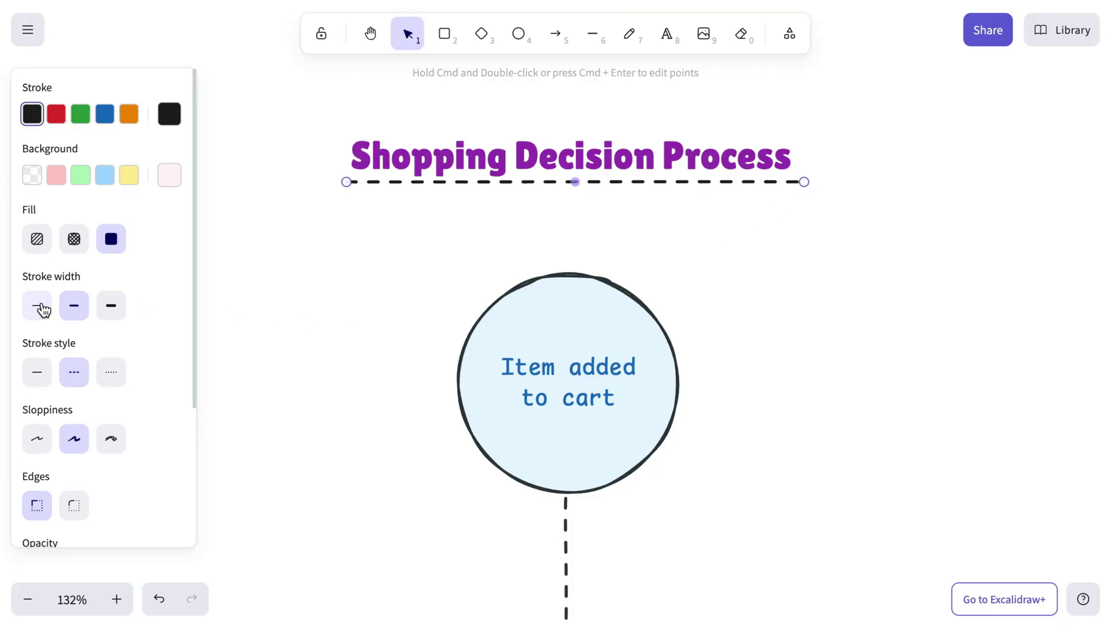
- Make the underline solid and draw a second parallel line just below it
left_click(38, 373)
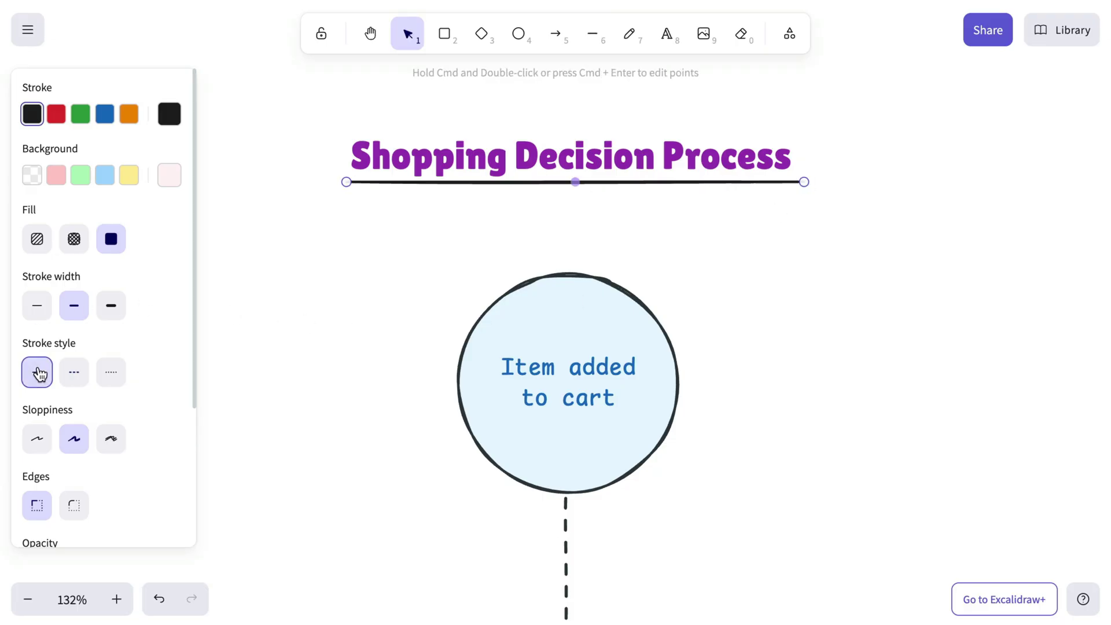
left_click(592, 36)
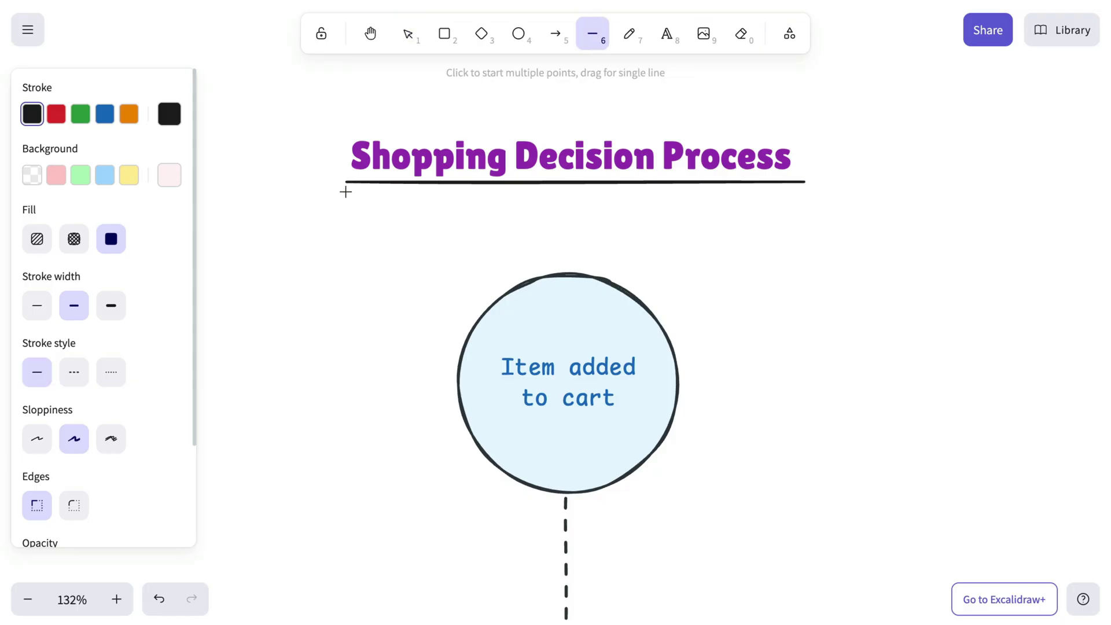
left_click_drag(346, 191, 803, 191)
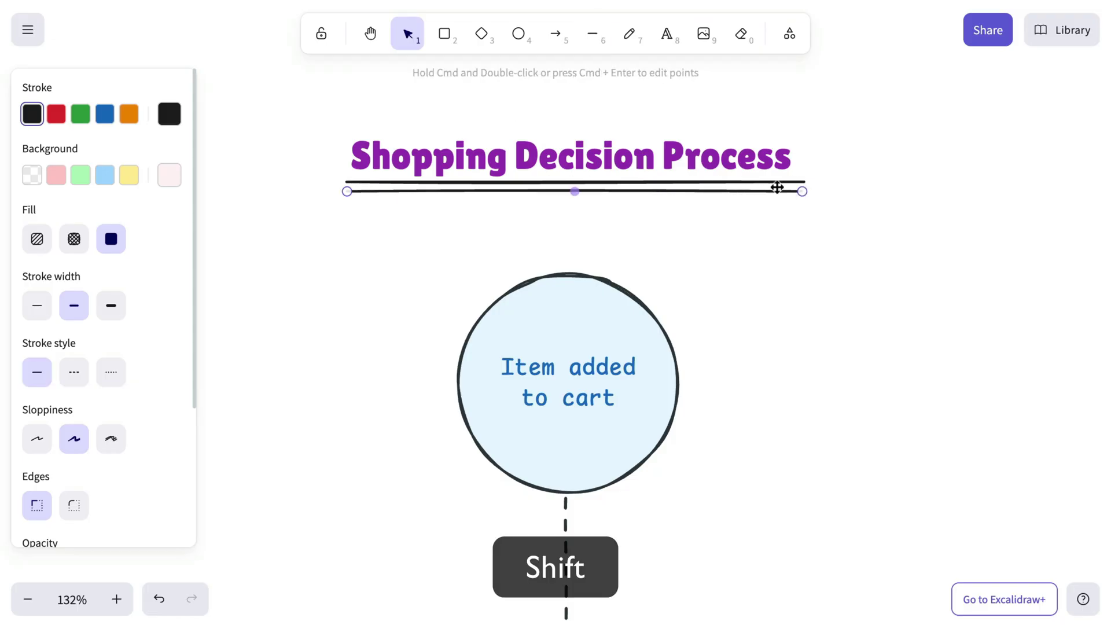
left_click(826, 250)
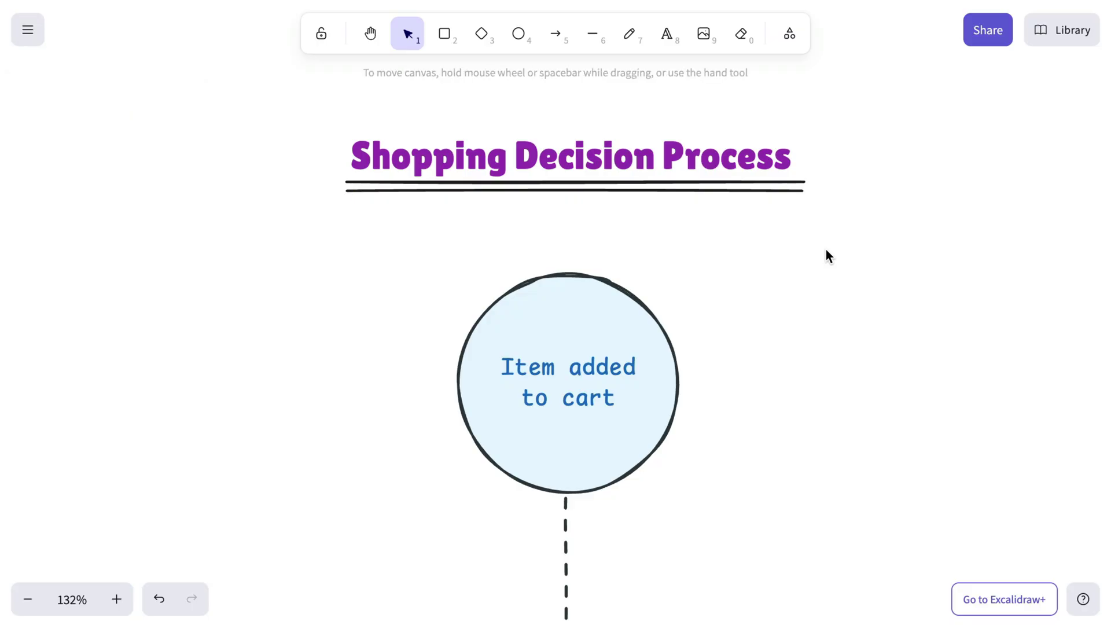
scroll(825, 249, "right", 6)
scroll(825, 249, "down", 1)
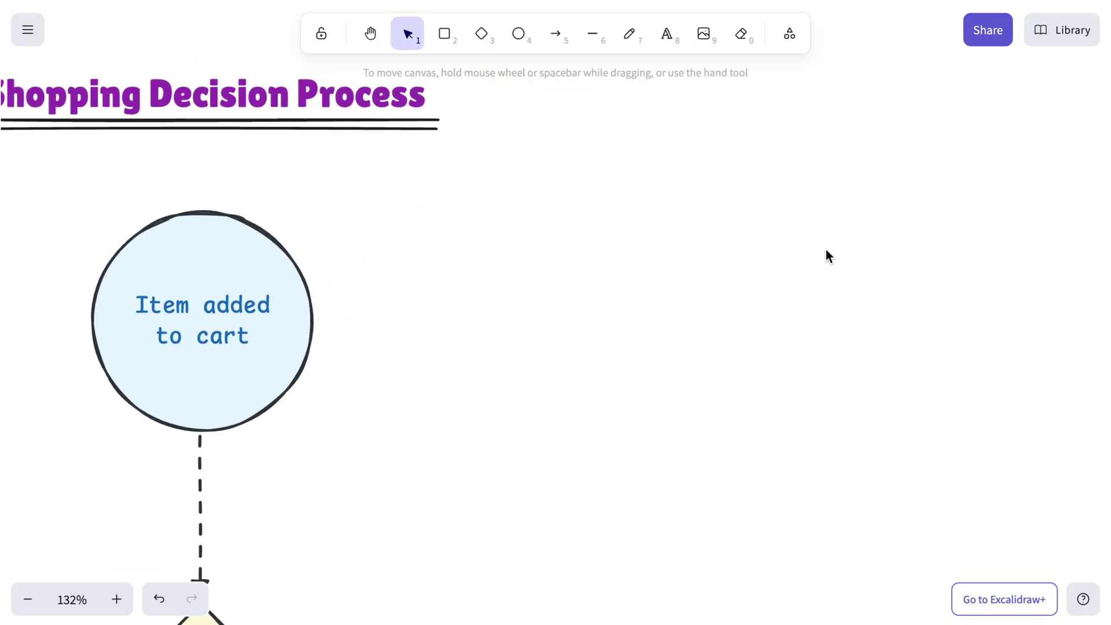
- Draw the cart's handle and basket outline with snapped straight lines
left_click(592, 36)
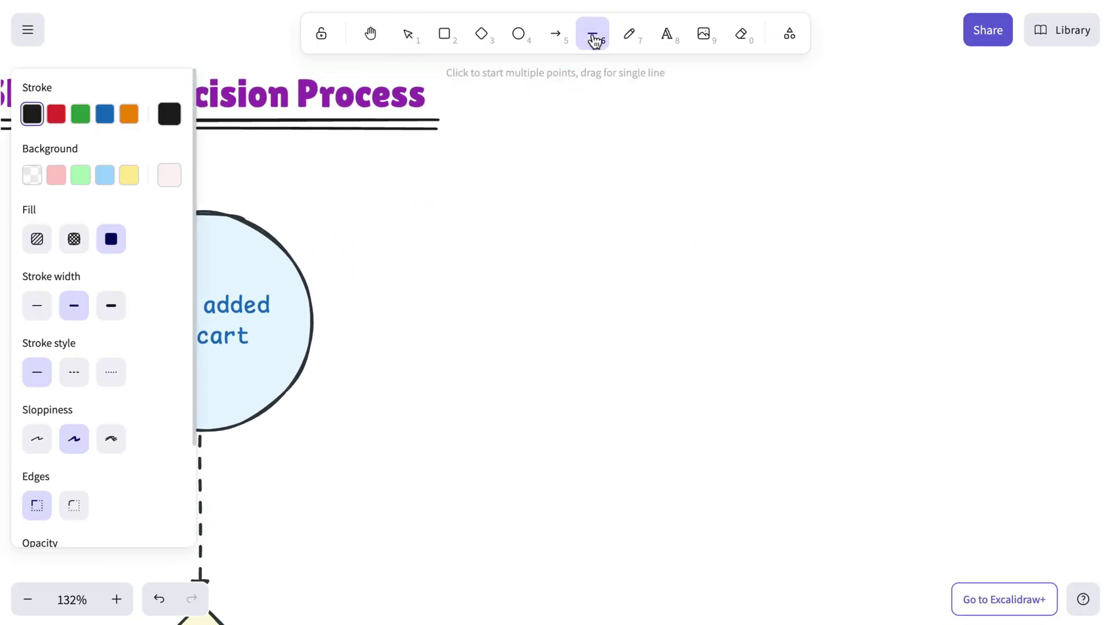
scroll(602, 239, "up", 3)
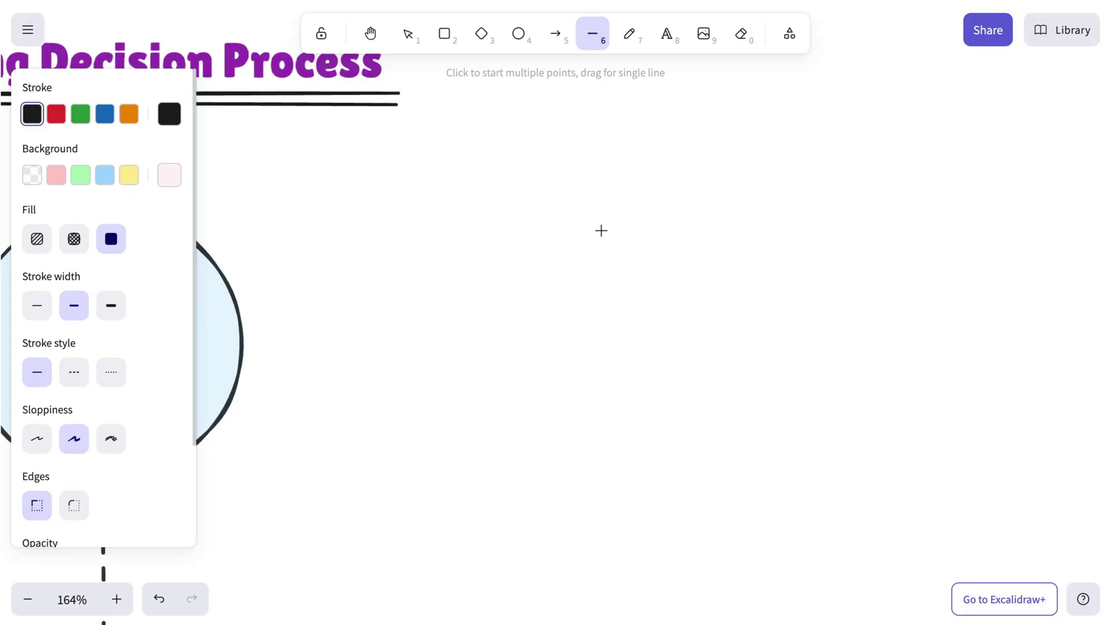
left_click(557, 215)
left_click(587, 242)
key("shift")
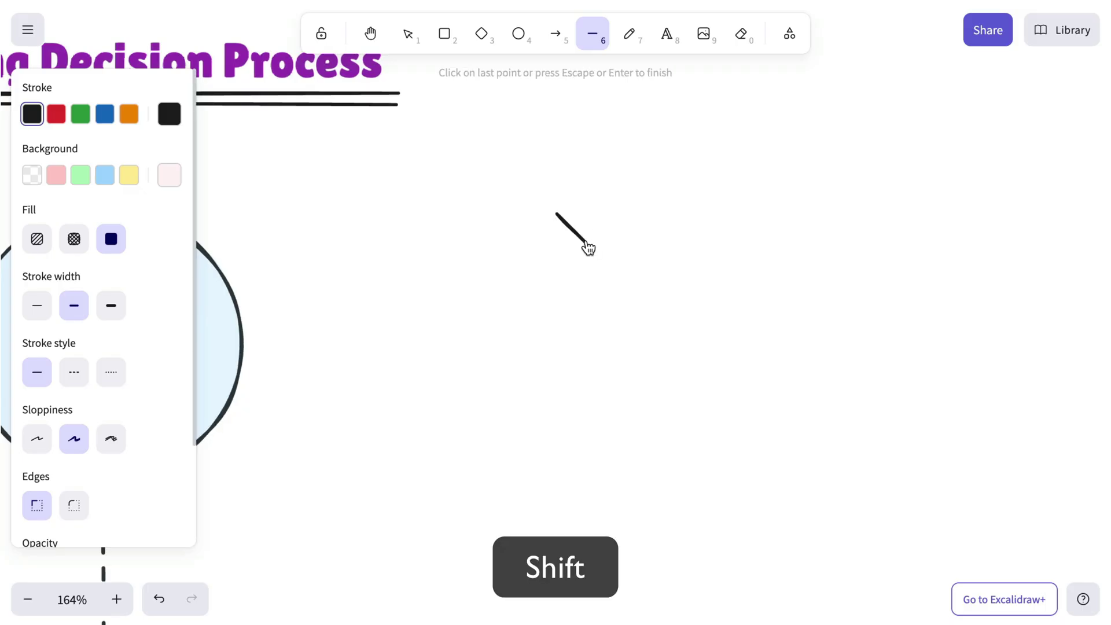
left_click(604, 309)
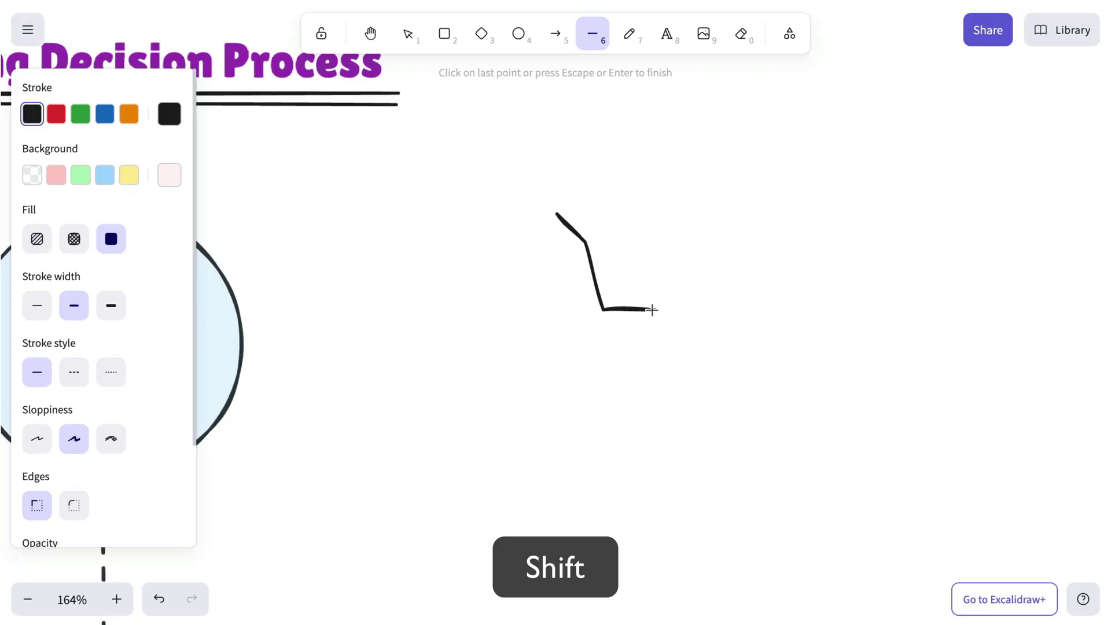
left_click(720, 245)
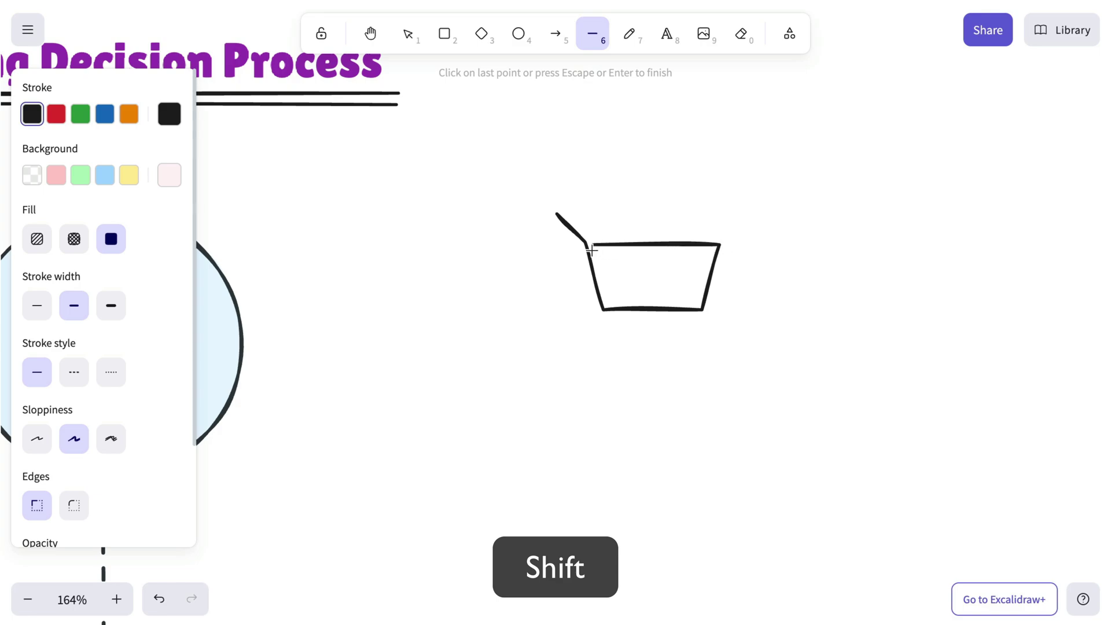
key("Escape")
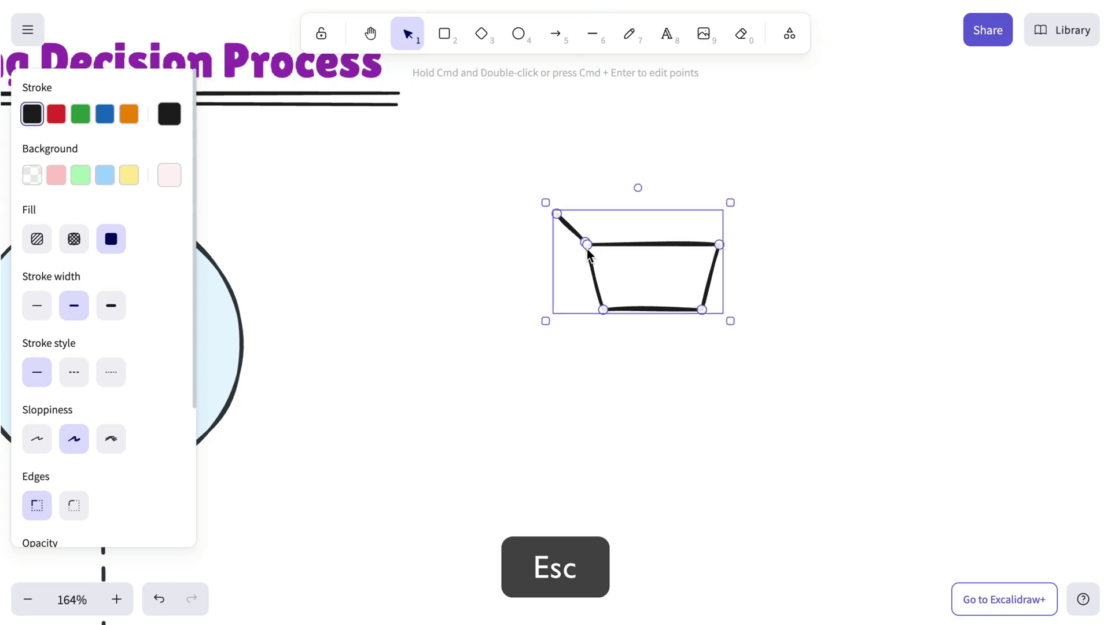
- Add two vertical bars across the basket from top edge to bottom edge
scroll(673, 261, "up", 5)
left_click(593, 35)
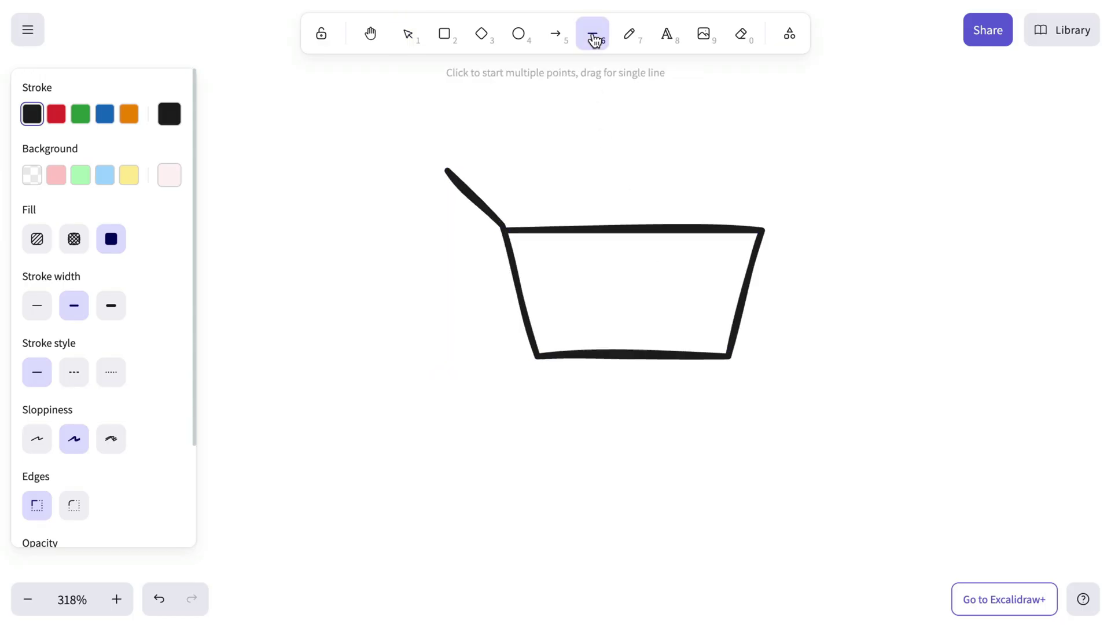
left_click(572, 229)
key("shift")
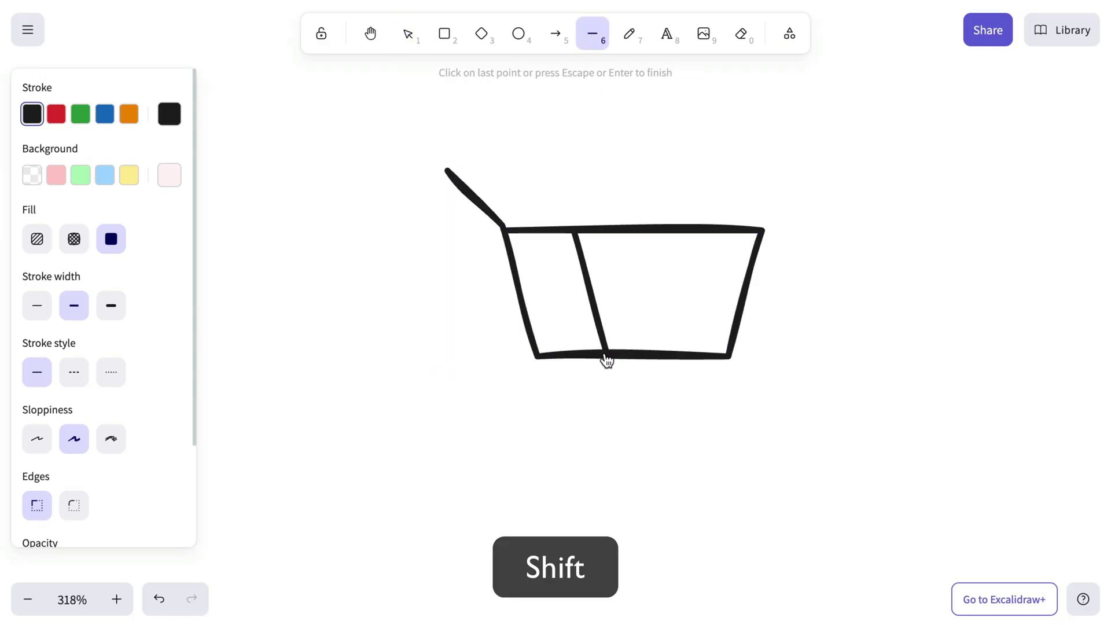
left_click(607, 359)
left_click(593, 35)
left_click(676, 230)
key("shift")
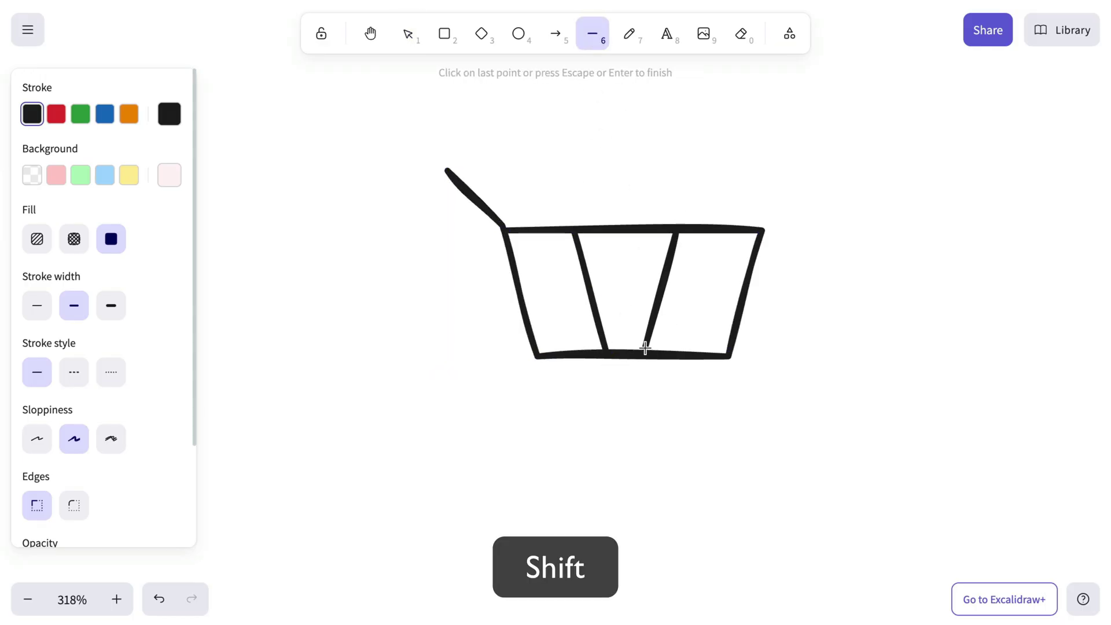
left_click(646, 347)
key("Escape")
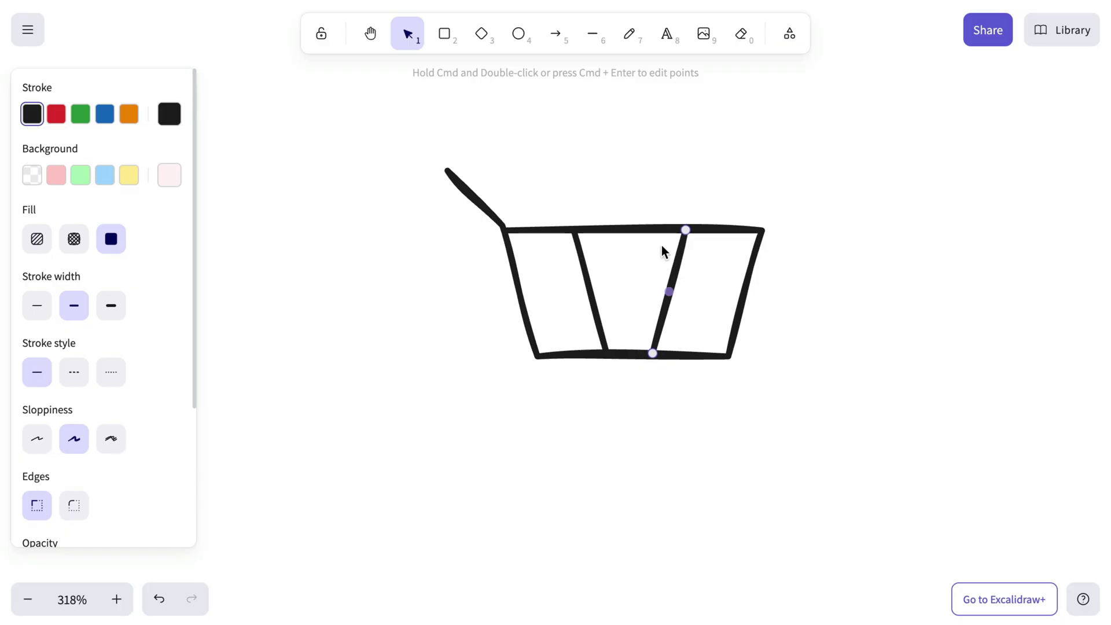
- Add a horizontal crossbar through the basket and a base line beneath it
left_click(593, 36)
left_click(521, 297)
key("shift")
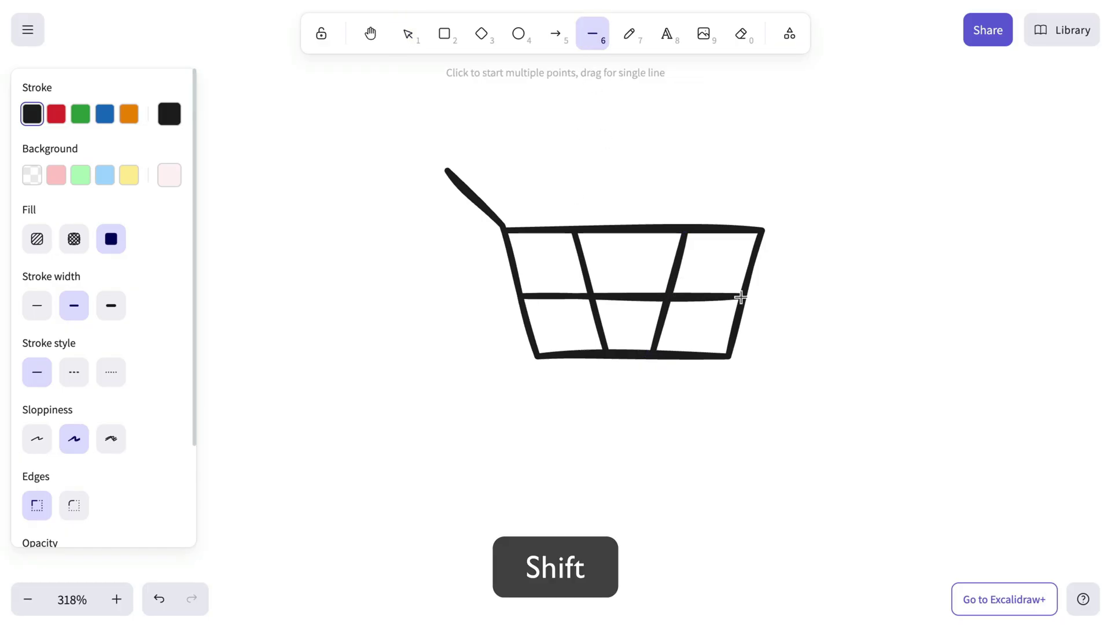
left_click(741, 296)
key("Escape")
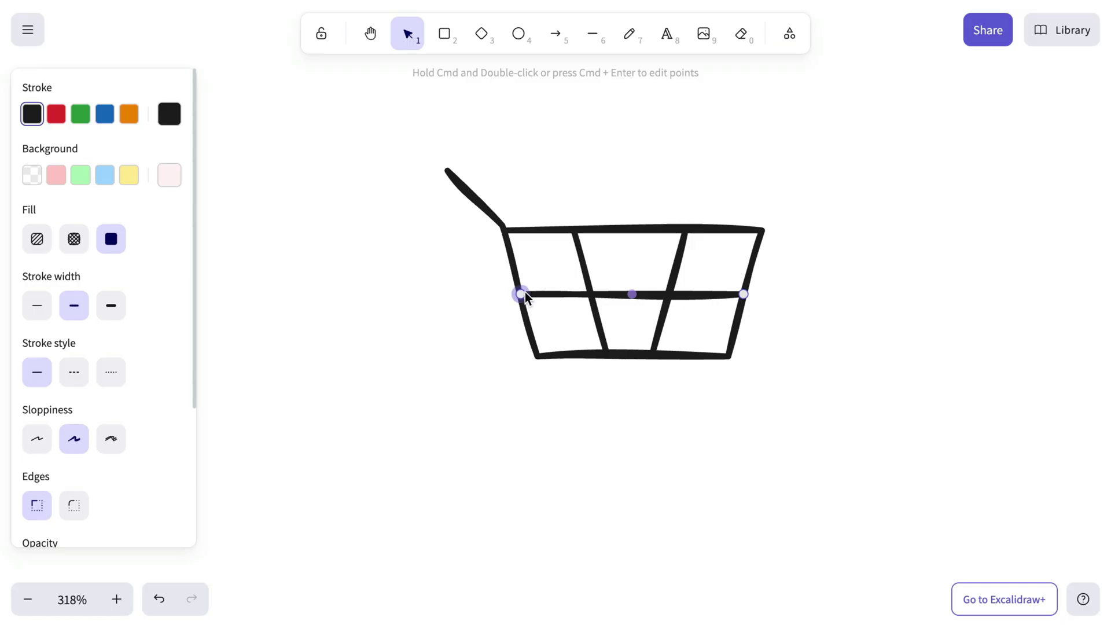
left_click(589, 42)
key("shift")
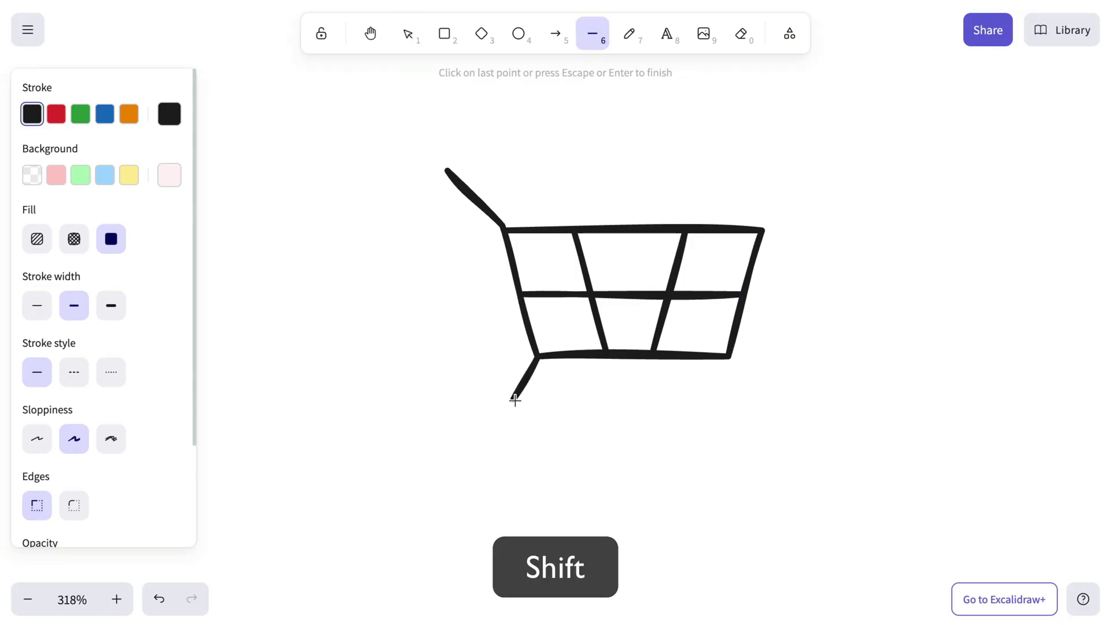
left_click(749, 399)
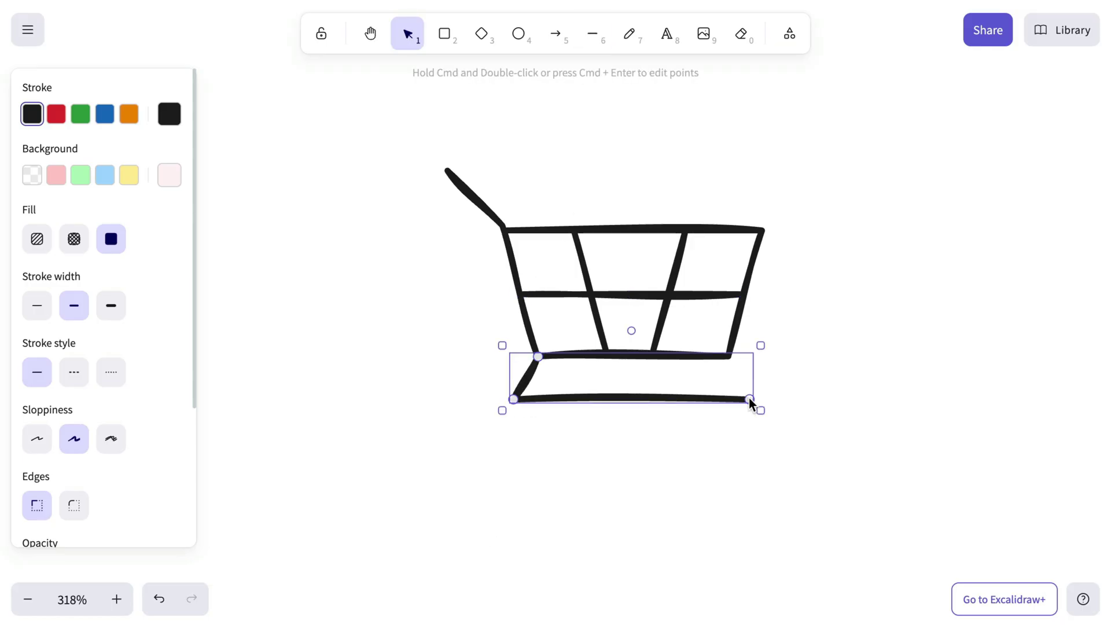
- Draw a round transparent-filled wheel below the base and duplicate it
left_click(519, 36)
key("shift")
left_click_drag(544, 417, 592, 467)
left_click(34, 175)
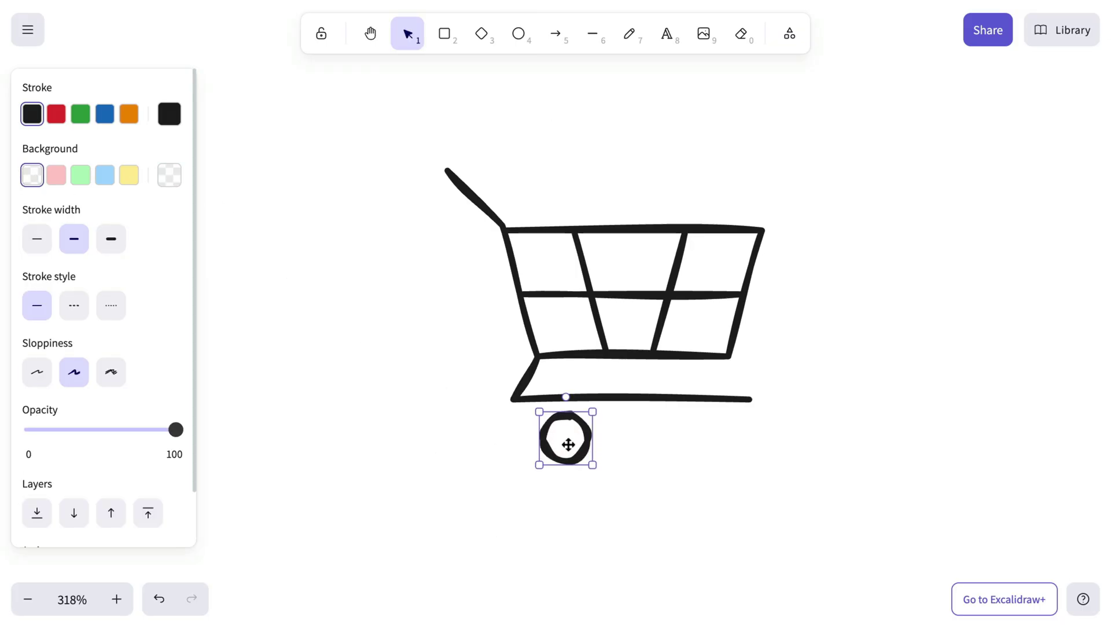
key("super+c")
key("super+v")
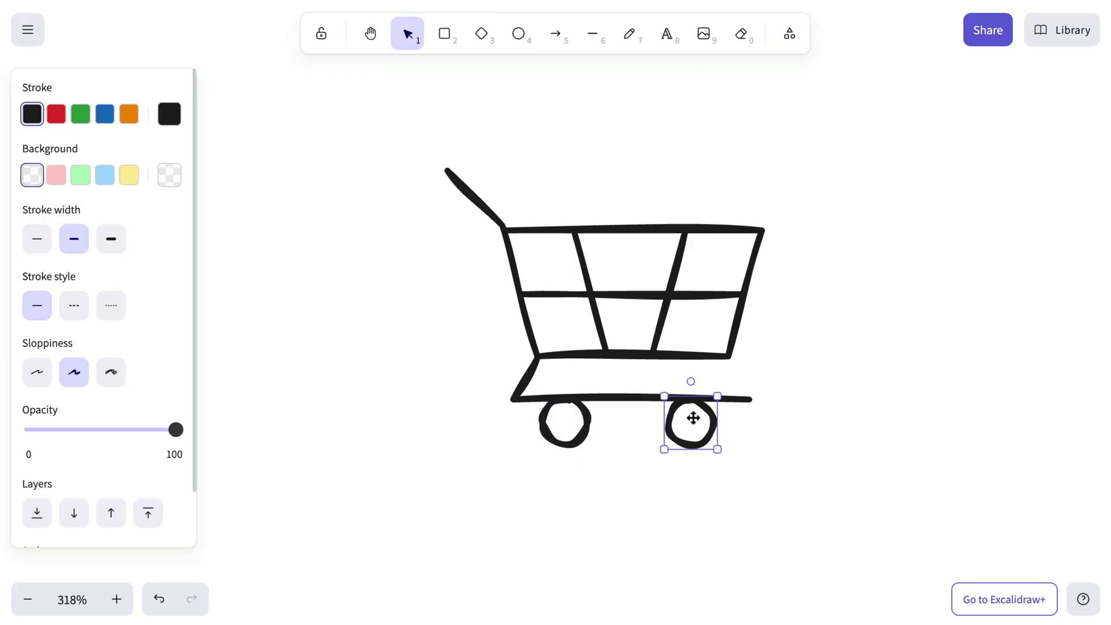
left_click(851, 319)
scroll(561, 266, "up", 5)
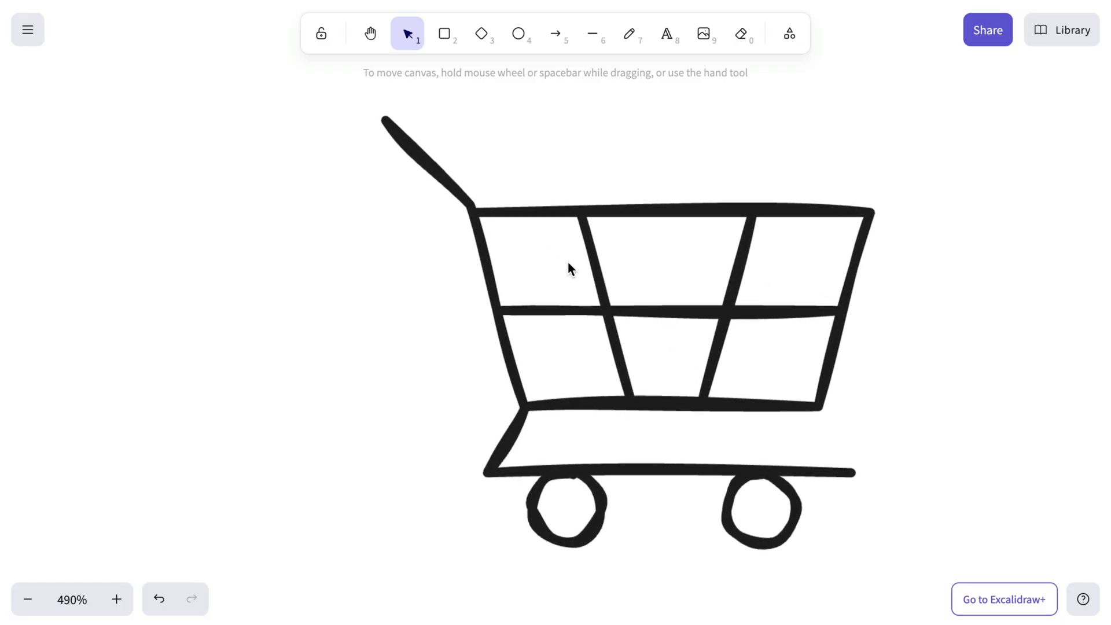
- Bend the cart basket's handle by dragging a new midpoint on its outline
left_click(646, 205)
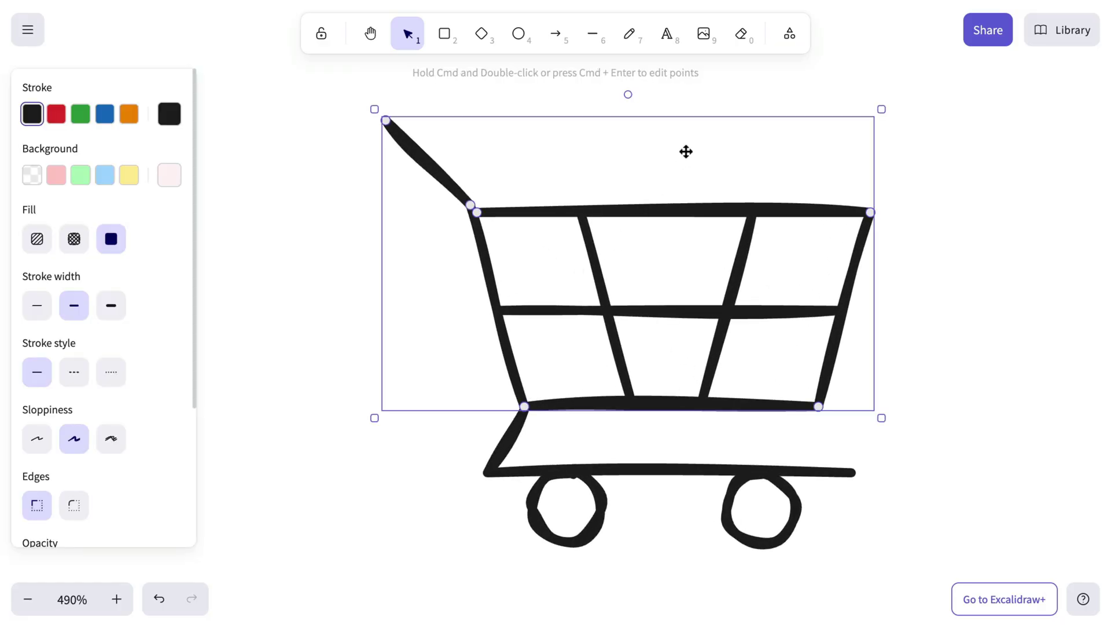
key("super+Return")
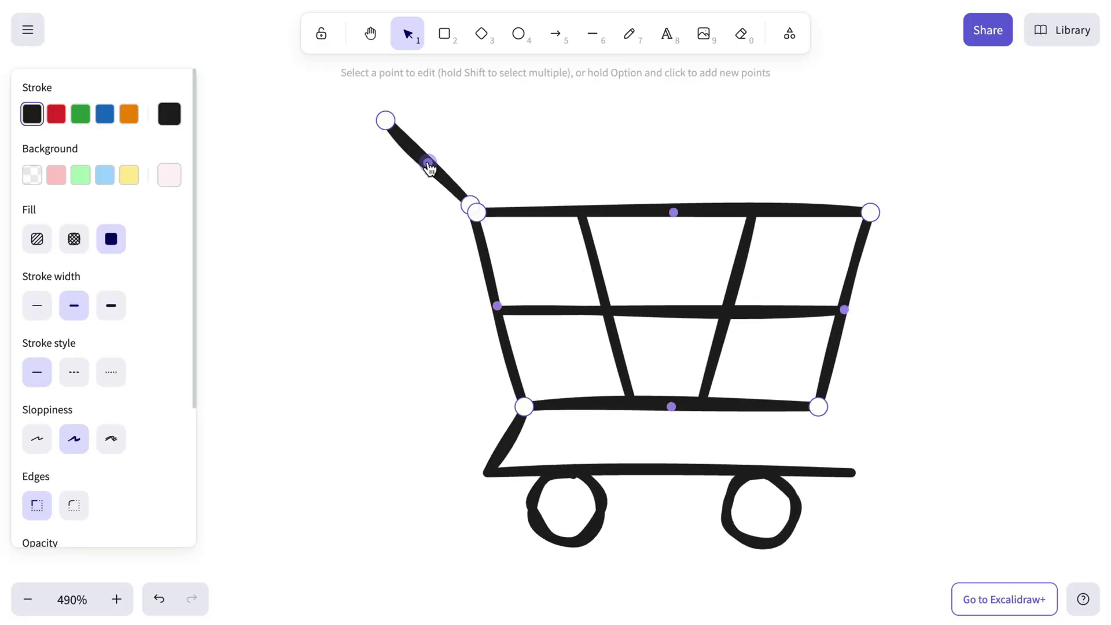
left_click_drag(429, 167, 438, 152)
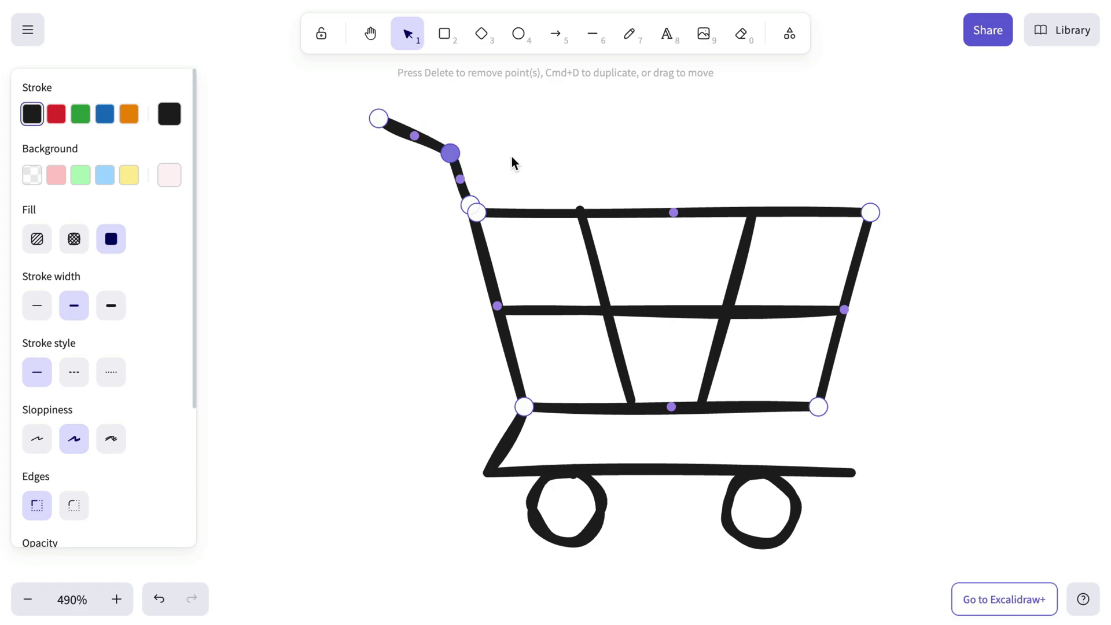
key("Escape")
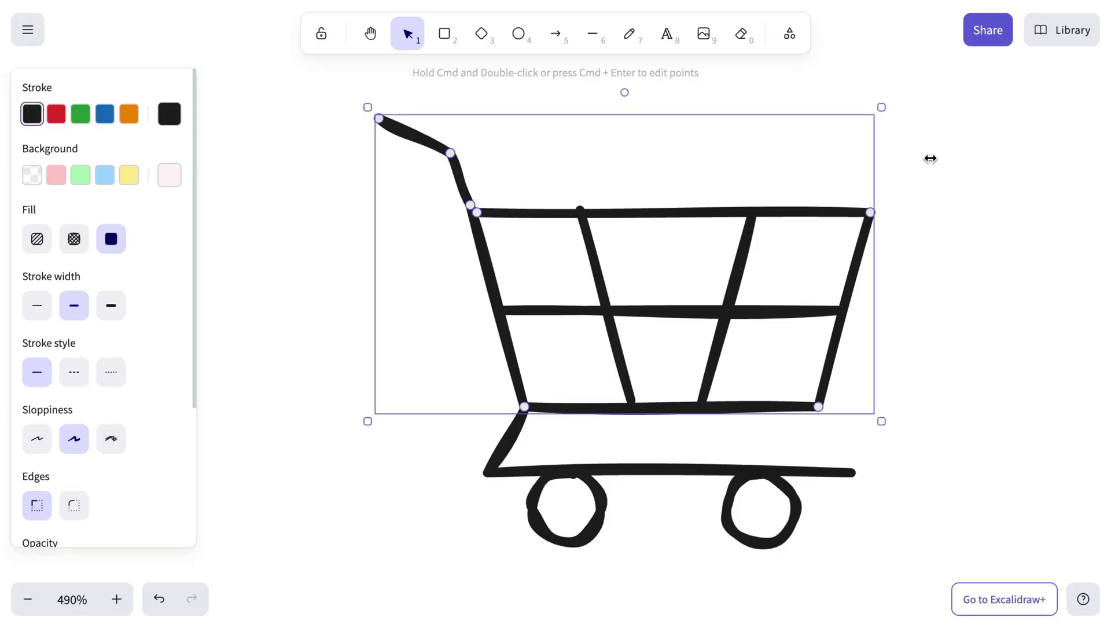
- Marquee-select all the cart's parts and group them into one object
left_click(928, 156)
scroll(928, 156, "down", 5)
scroll(928, 155, "up", 2)
scroll(928, 155, "right", 3)
scroll(929, 157, "down", 1)
scroll(929, 157, "right", 1)
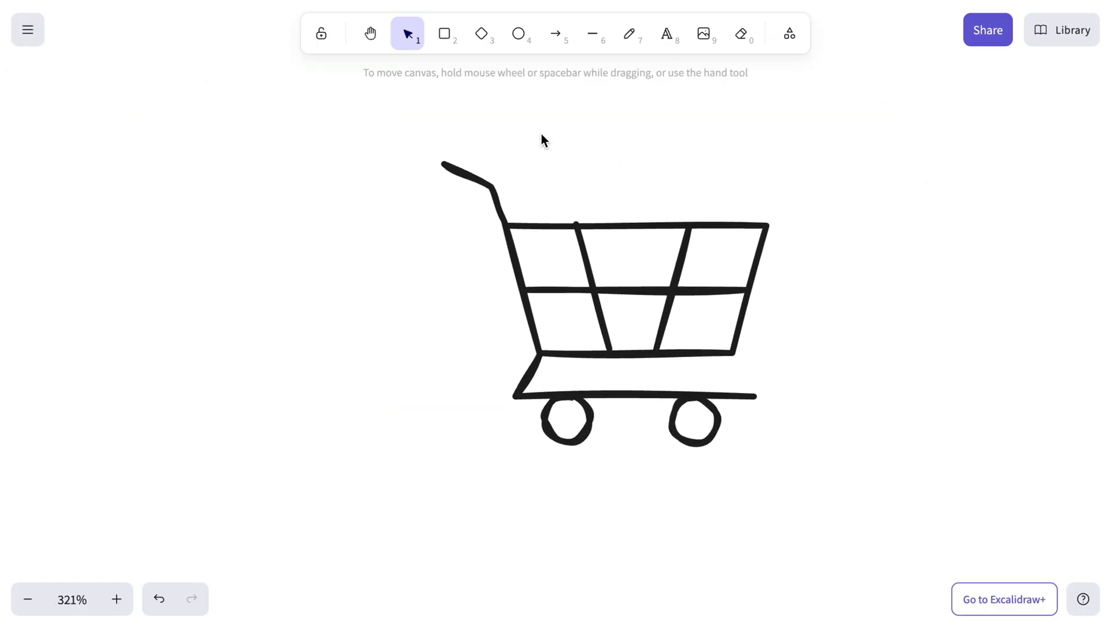
mouse_move(412, 120)
left_mouse_down()
mouse_move(649, 317)
mouse_move(796, 481)
left_mouse_up()
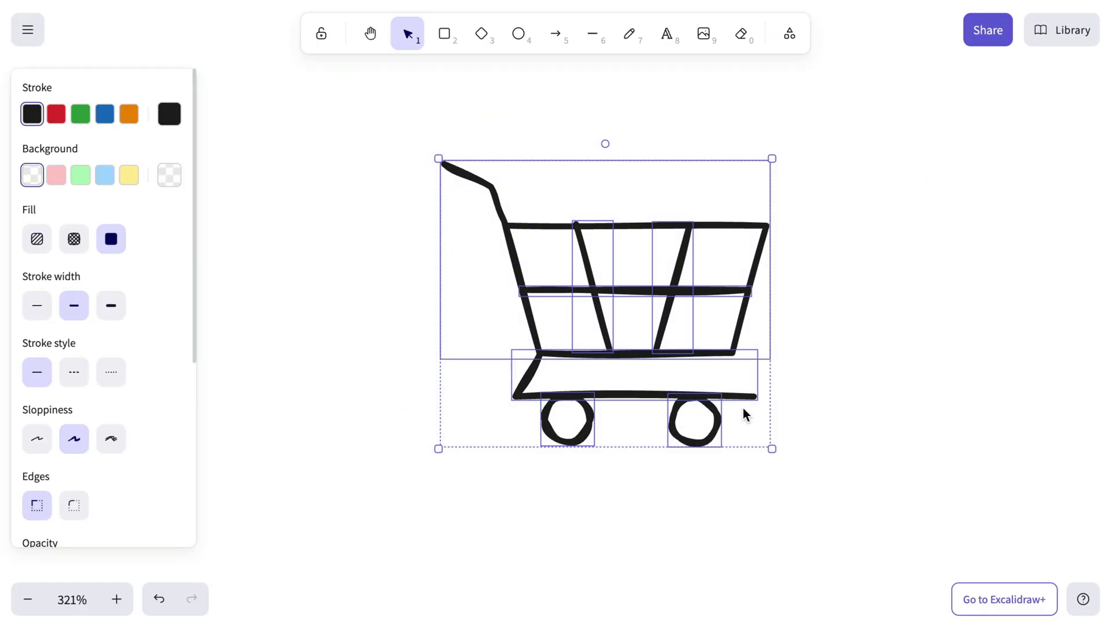
right_click(694, 317)
left_click(737, 291)
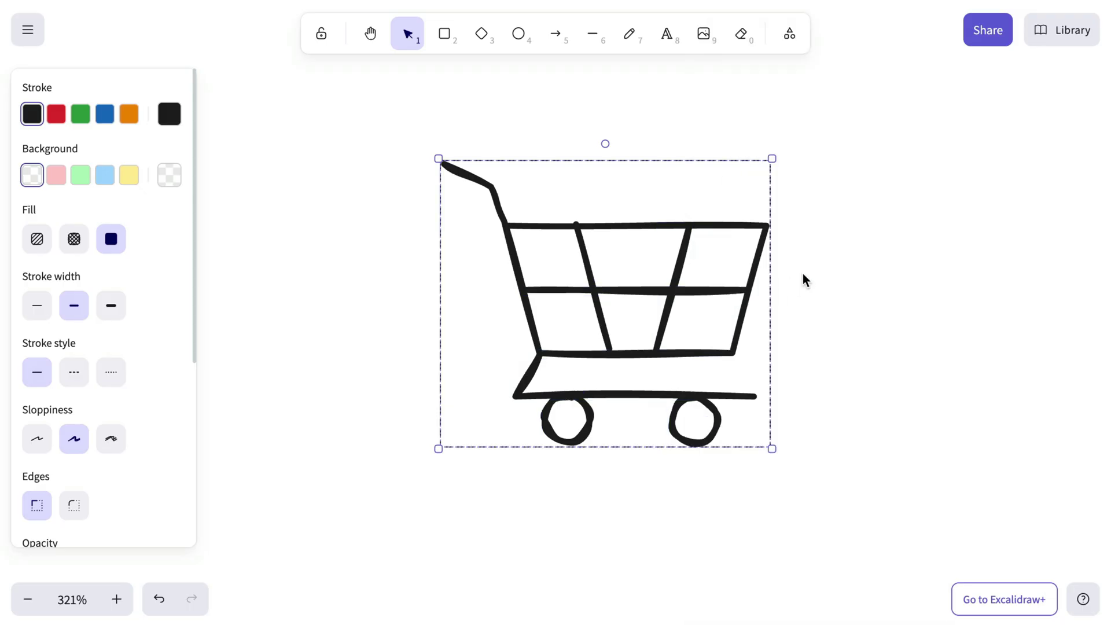
- Shrink the grouped cart to icon size and set it inside the Item added to cart circle
scroll(803, 273, "down", 8)
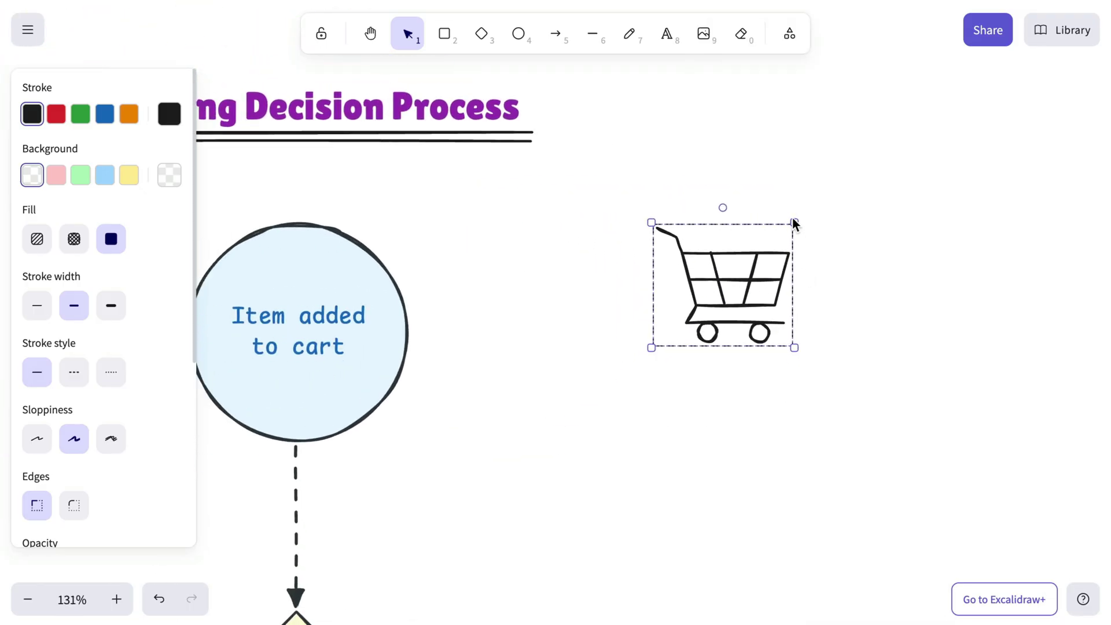
left_click_drag(794, 223, 717, 315)
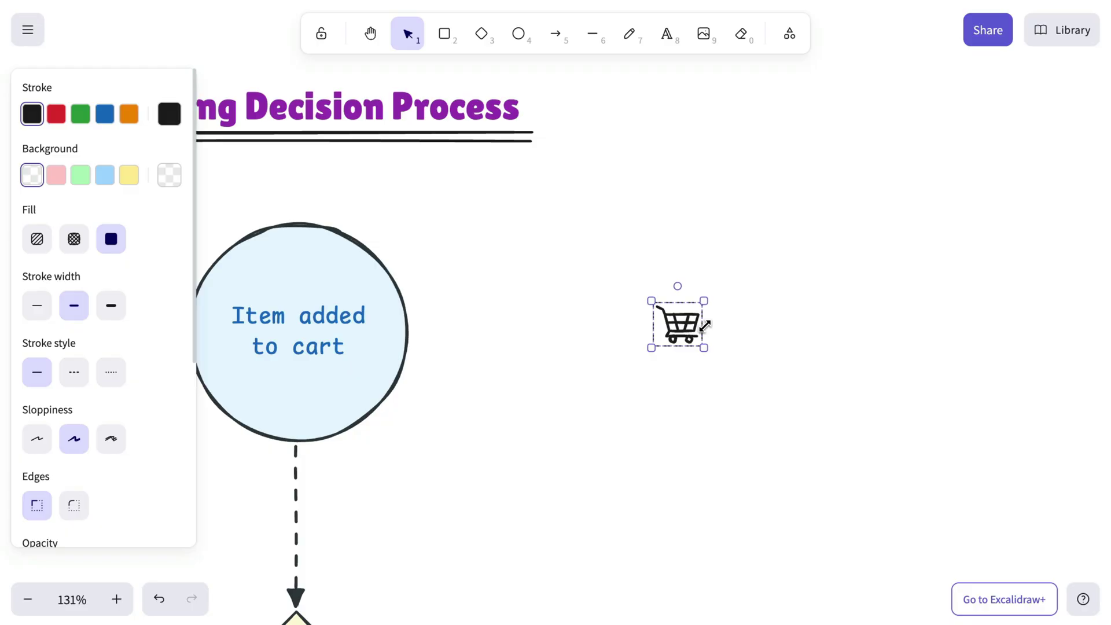
scroll(294, 400, "up", 5)
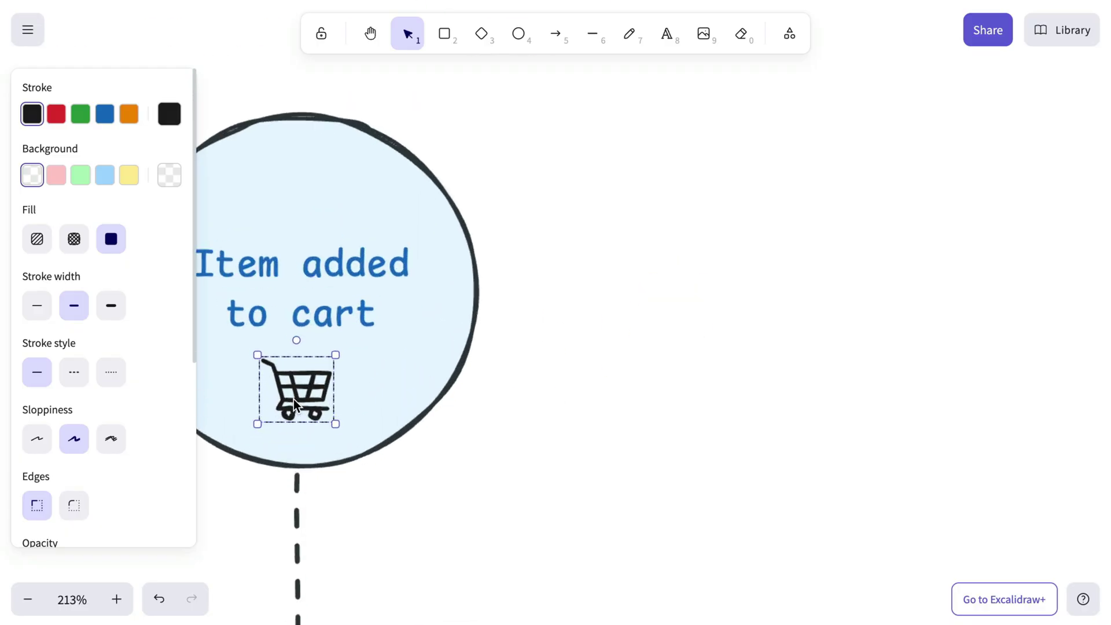
scroll(294, 399, "left", 3)
left_click_drag(425, 442, 424, 449)
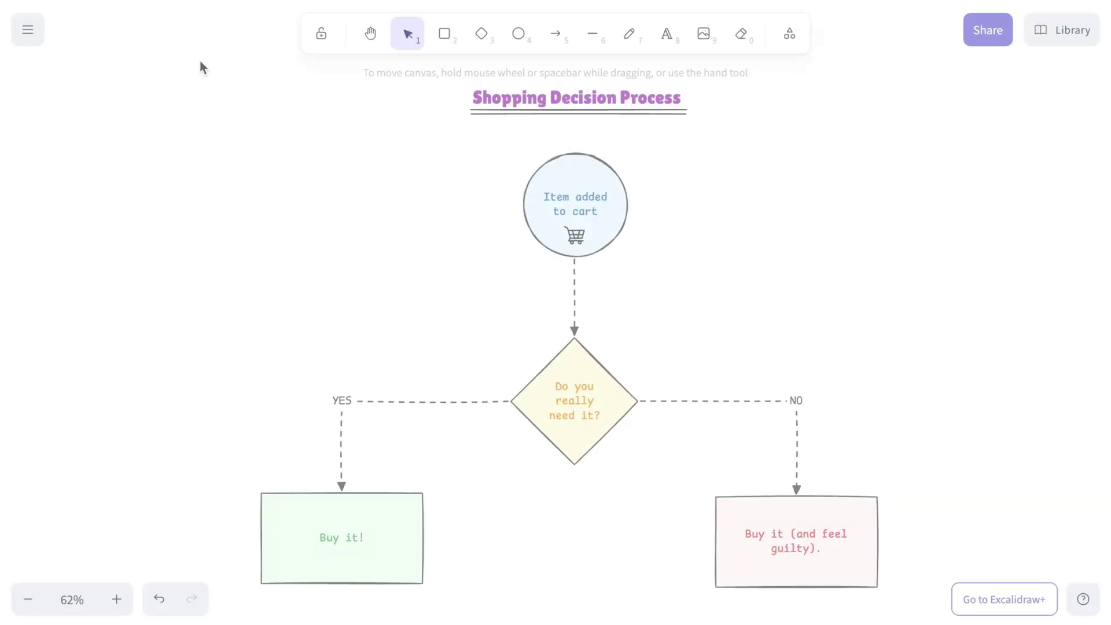
- Fill the circle light blue and the diamond yellow
left_click_drag(201, 59, 912, 615)
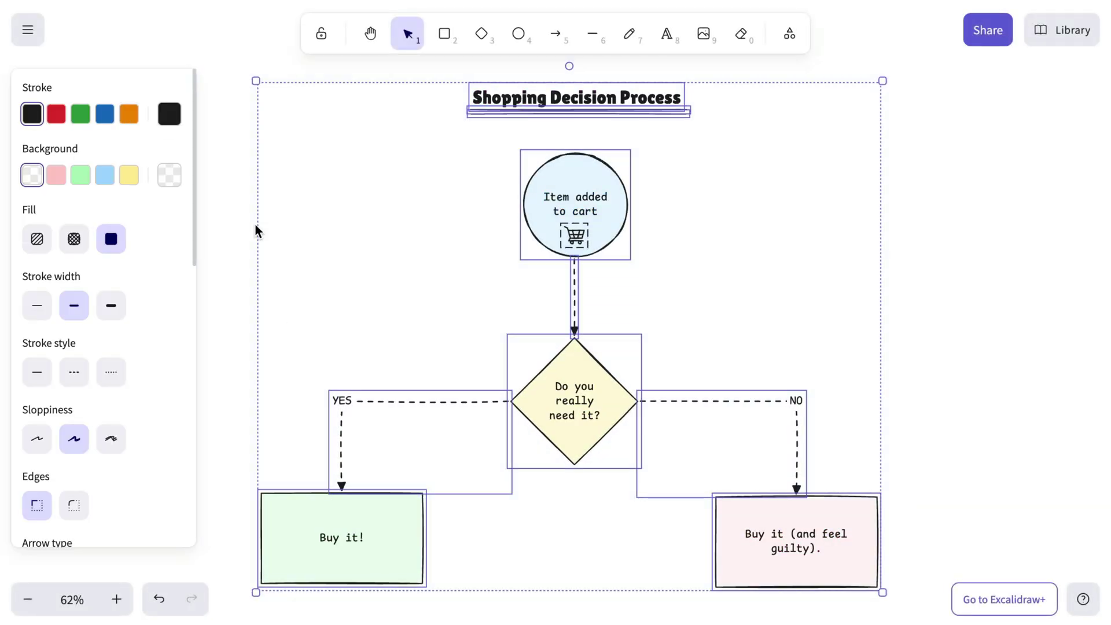
key("Escape")
scroll(578, 185, "up", 5)
left_click(603, 153)
left_click(104, 175)
left_click(549, 485)
left_click(132, 181)
- Fill the Buy it! box green and the guilty outcome box pink
scroll(340, 494, "down", 5)
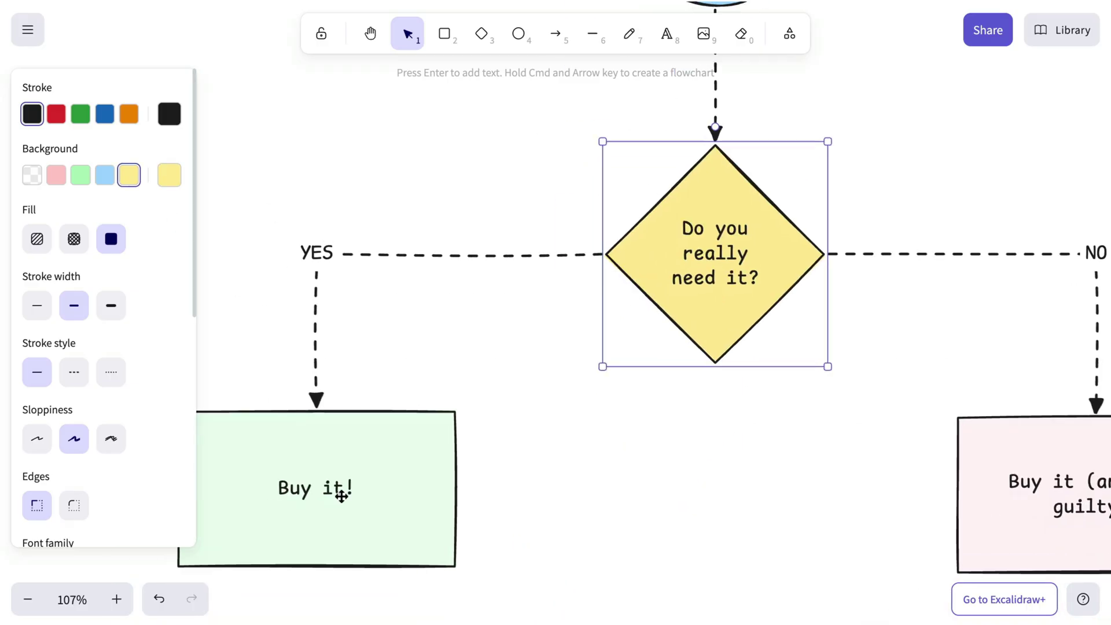
left_click(340, 493)
scroll(579, 428, "right", 4)
left_click(742, 426)
left_click(56, 174)
- Recolour the YES arrow and the arrow below the cart circle
scroll(405, 347, "up", 2)
scroll(405, 347, "left", 2)
left_click(371, 312)
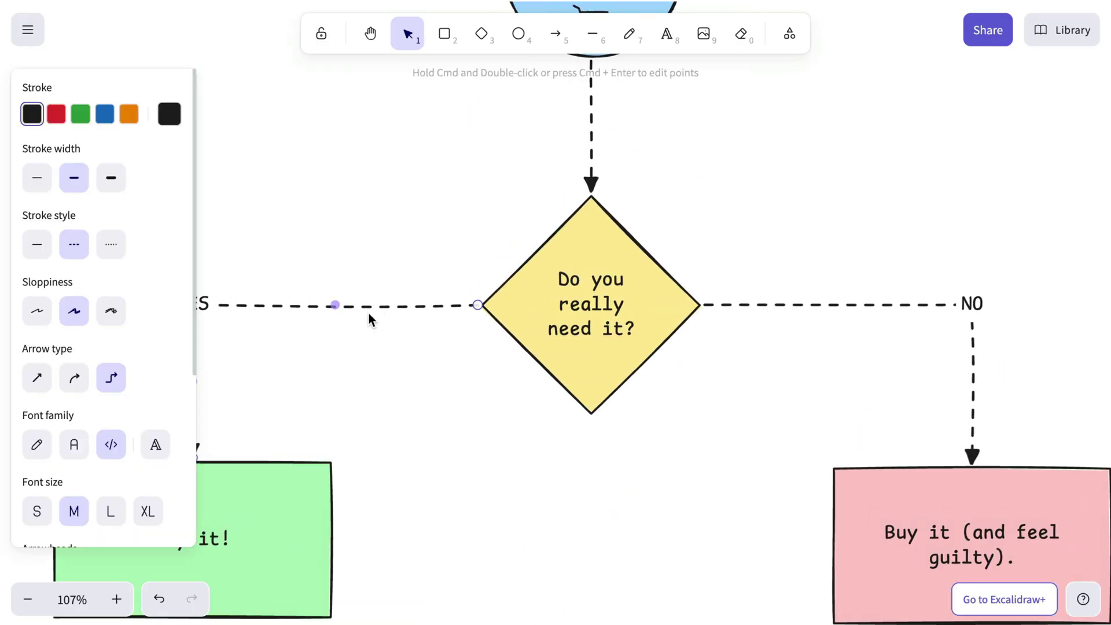
scroll(643, 294, "up", 3)
scroll(643, 293, "left", 1)
left_click(642, 294)
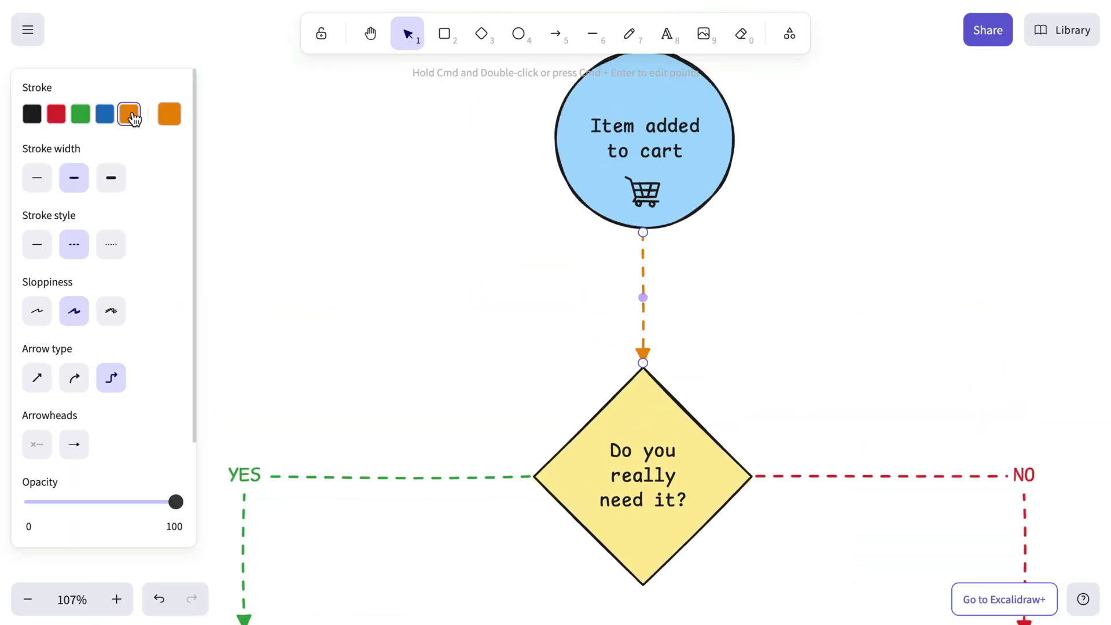
left_click(854, 198)
scroll(853, 198, "up", 5)
scroll(753, 214, "up", 1)
scroll(753, 214, "right", 1)
- Draw a small rectangle beside the circle with a black outline and light-blue fill
key("r")
mouse_move(637, 225)
left_mouse_down()
mouse_move(728, 315)
mouse_move(734, 305)
left_mouse_up()
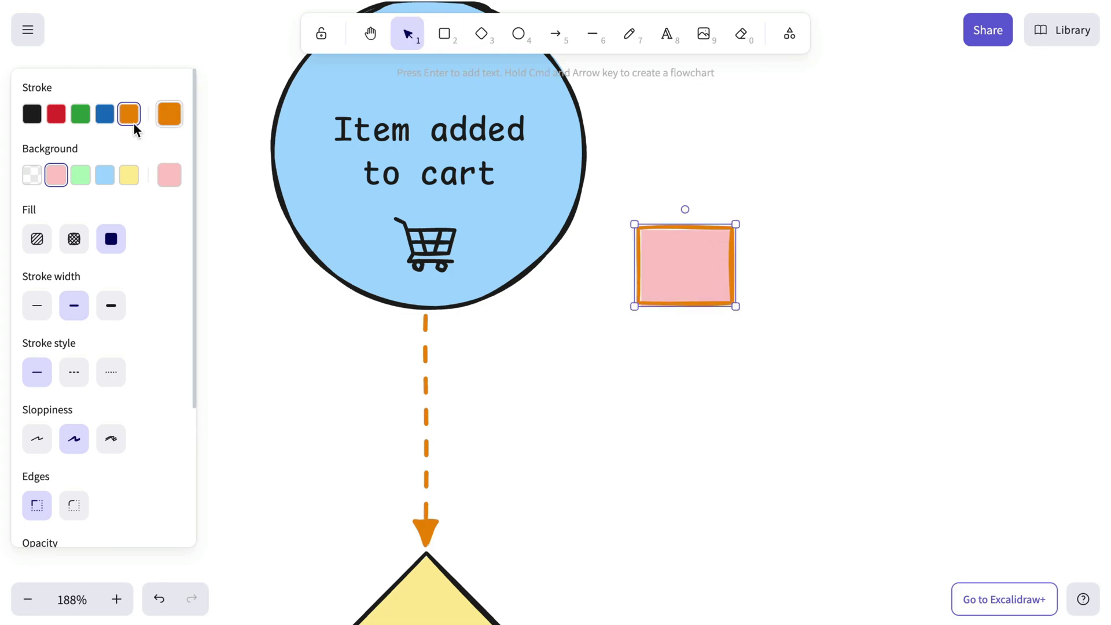
left_click(32, 114)
left_click(169, 175)
- Put the cart in front inside the rectangle, group them, and attach the badge to the circle's bottom edge
left_click(273, 227)
left_click_drag(425, 234, 680, 254)
right_click(693, 258)
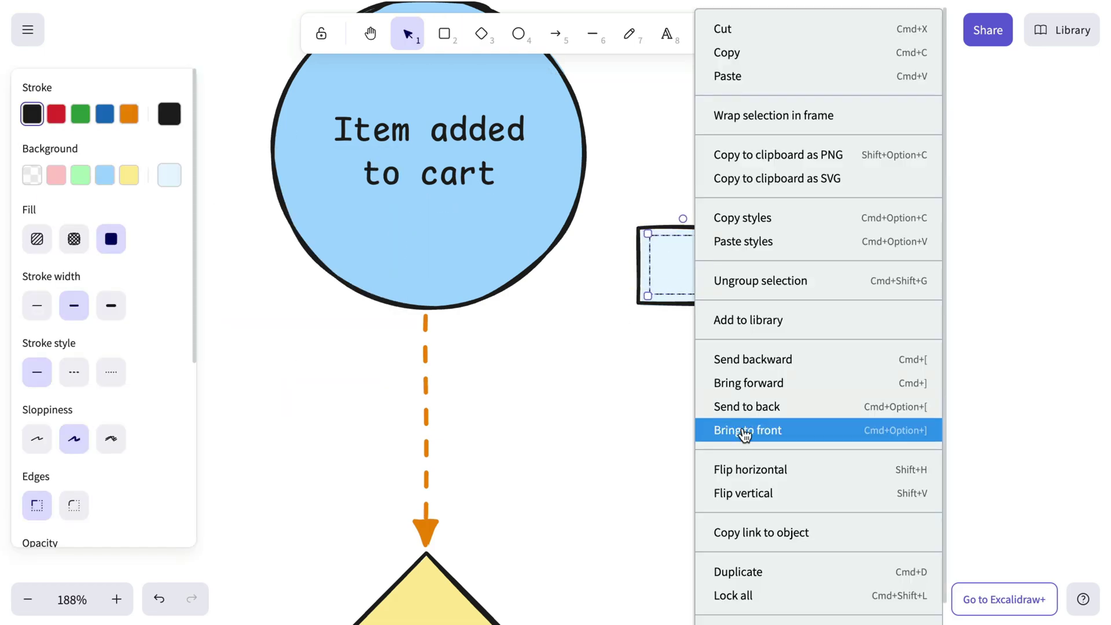
left_click(744, 431)
scroll(100, 437, "down", 5)
key("ctrl+g")
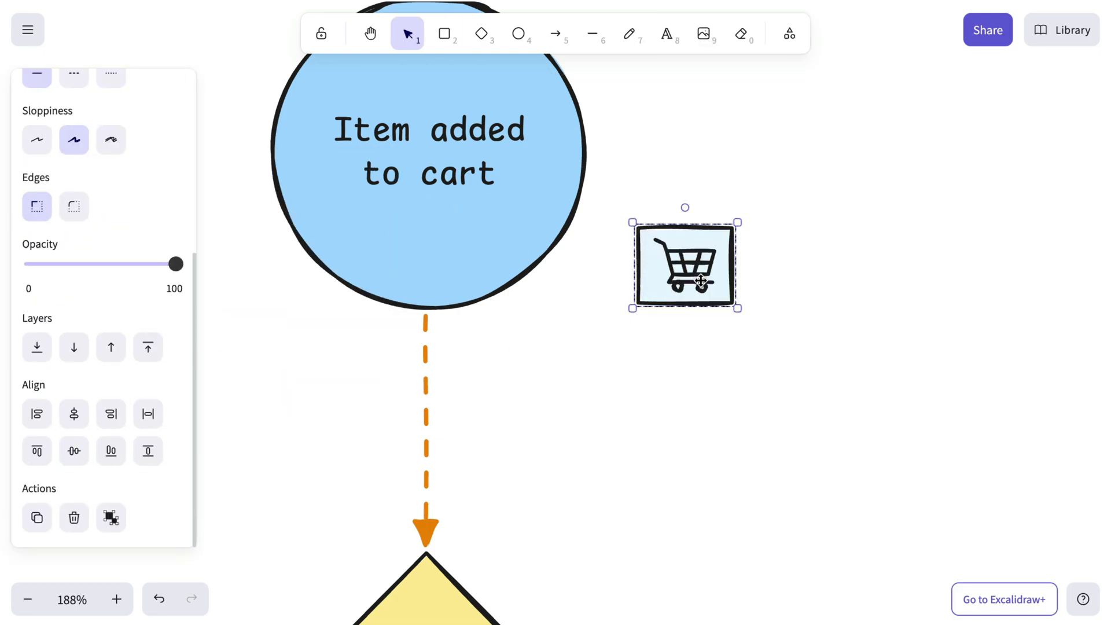
left_click_drag(664, 252, 404, 294)
scroll(749, 301, "down", 10)
- Shrink the Buy it! and guilty outcome boxes and centre them under the diamond
right_click(749, 296)
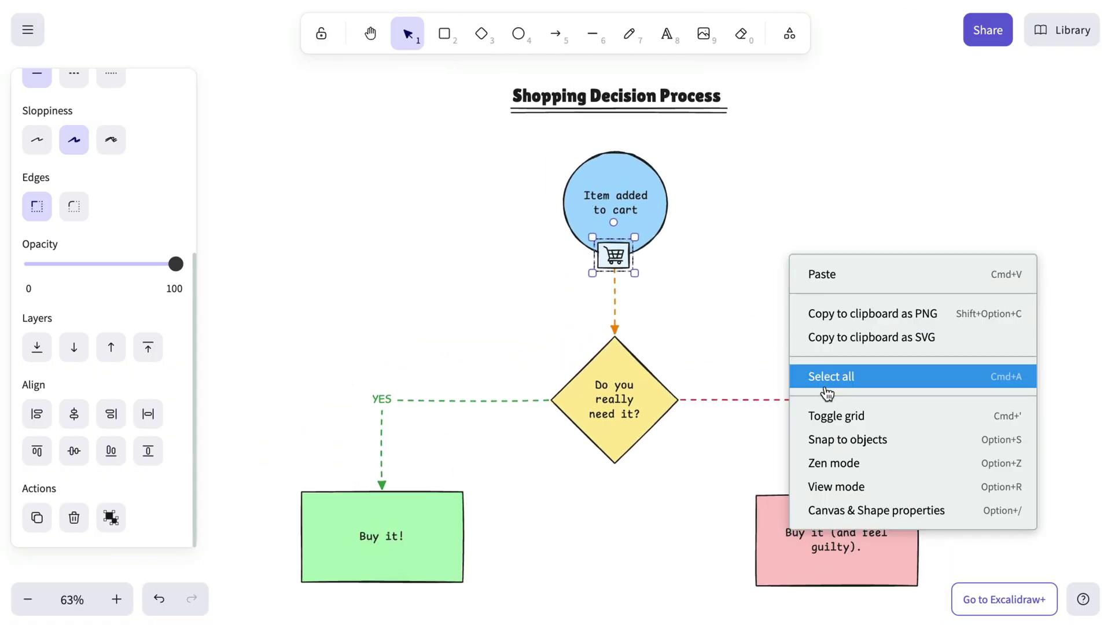
scroll(798, 367, "down", 2)
left_click(811, 446)
left_click(449, 491, "shift")
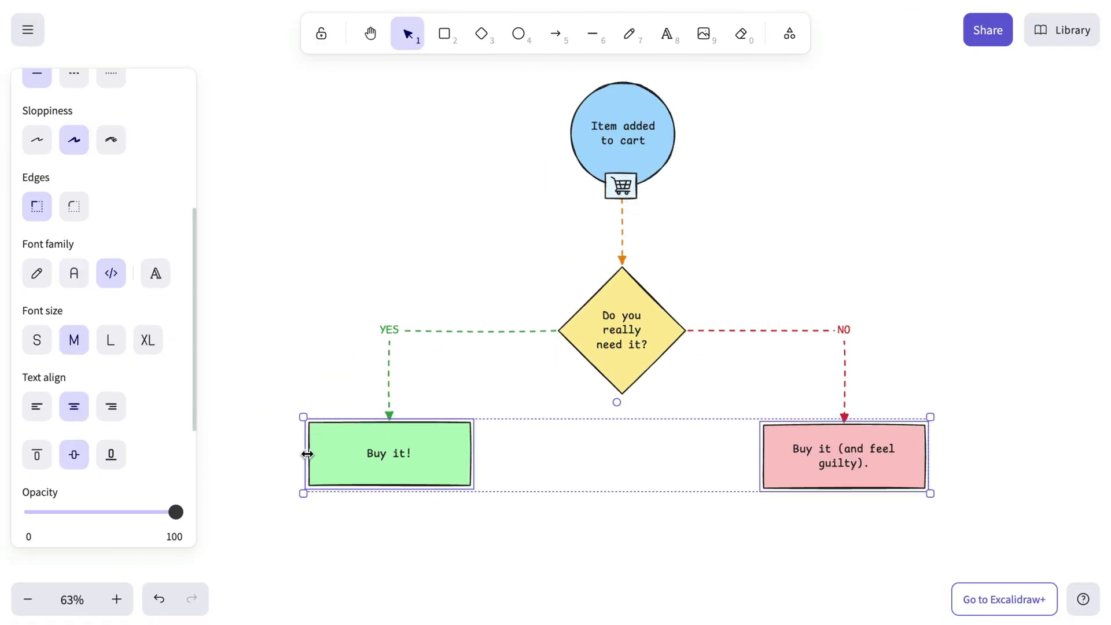
left_click_drag(305, 451, 359, 457)
left_click_drag(463, 438, 444, 437)
key("Escape")
- Select the Buy it! box, diamond, cart badge and circle in turn
left_click(446, 456)
scroll(698, 328, "up", 3)
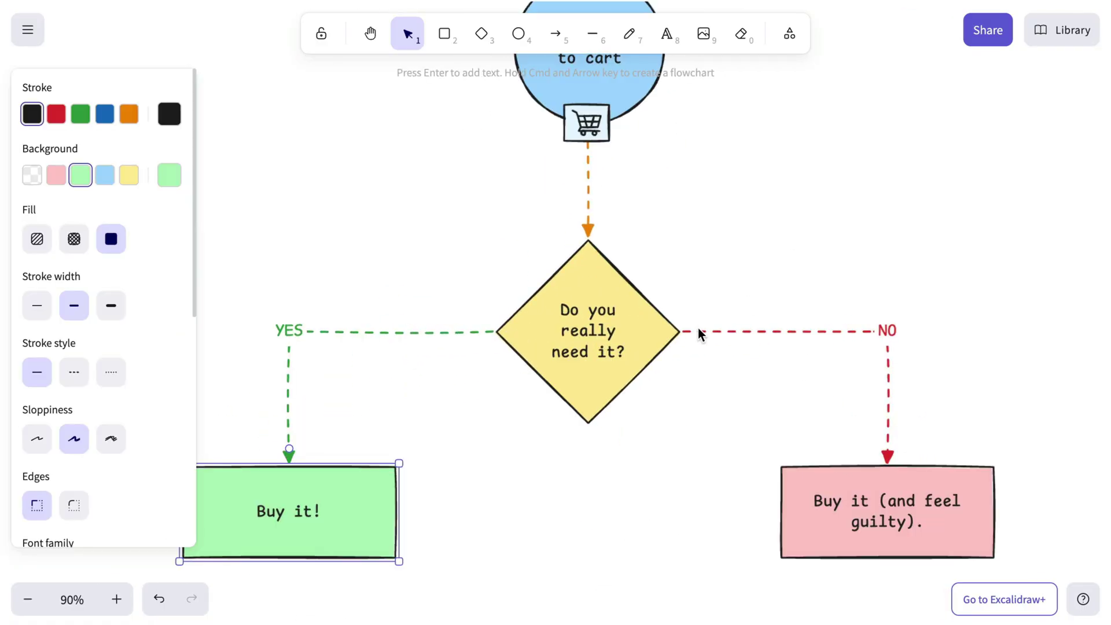
left_click(692, 328)
left_click(795, 275)
scroll(492, 416, "up", 2)
left_click(566, 219)
left_click(588, 181)
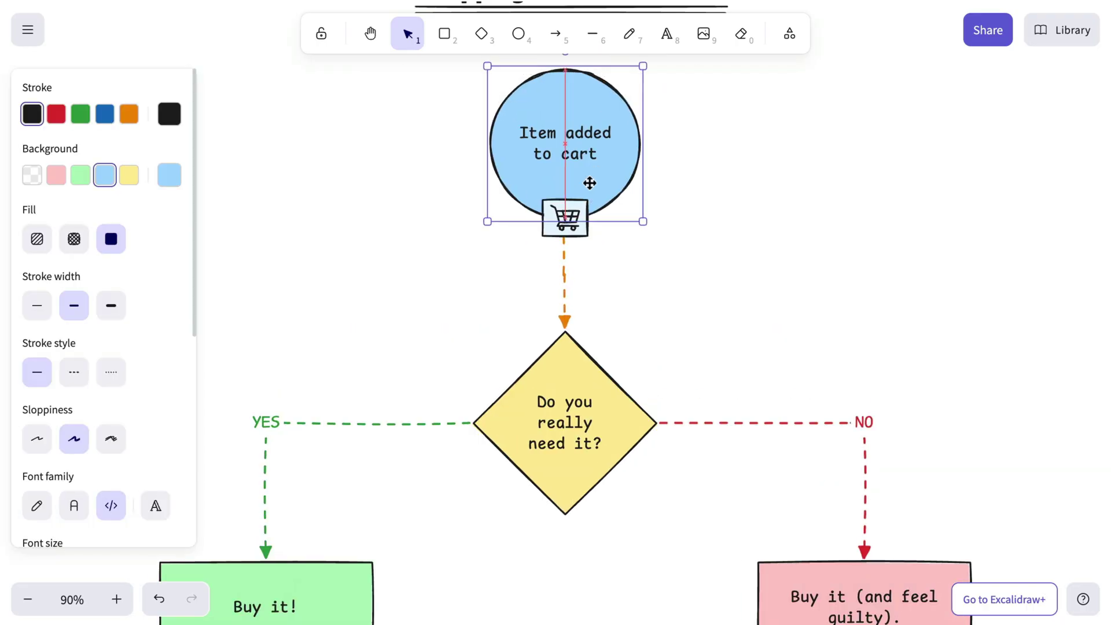
left_click(564, 352, "shift")
left_click(716, 232)
- Undo an accidental move of the cart badge and select the circle to resize it
left_click_drag(565, 218, 640, 213)
key("super+z")
key("super+z")
scroll(672, 241, "down", 5)
scroll(666, 220, "up", 4)
left_click(642, 220)
left_click(713, 276)
- Delete the underline beneath the title
scroll(713, 278, "up", 2)
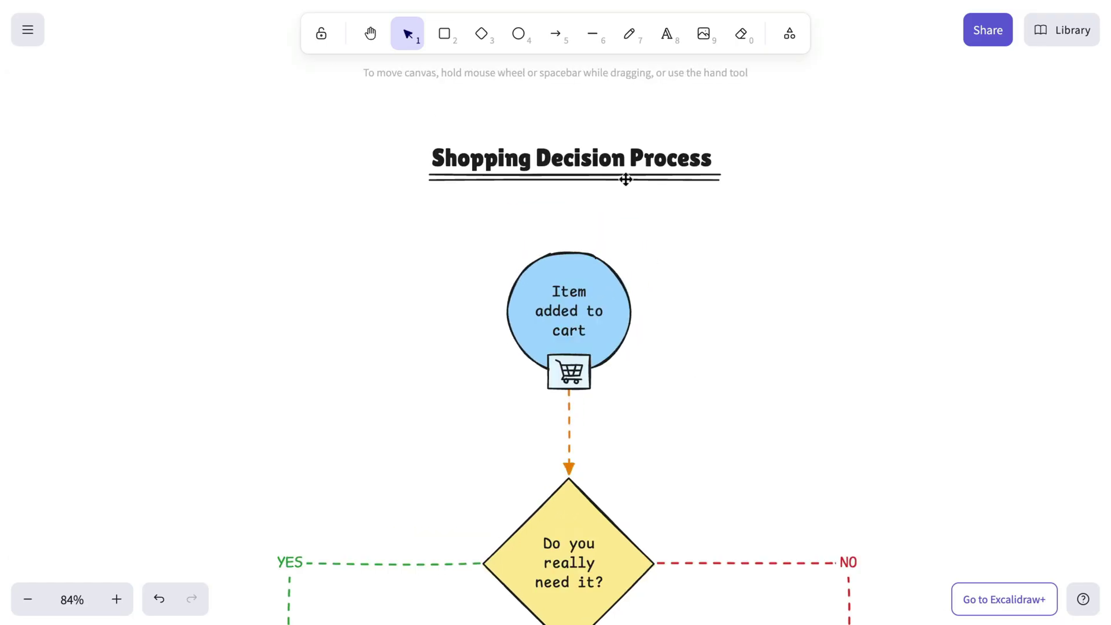
left_click(619, 175)
key("Delete")
- Wrap the title in a container with a light purple fill and hand-drawn font
left_click(623, 153)
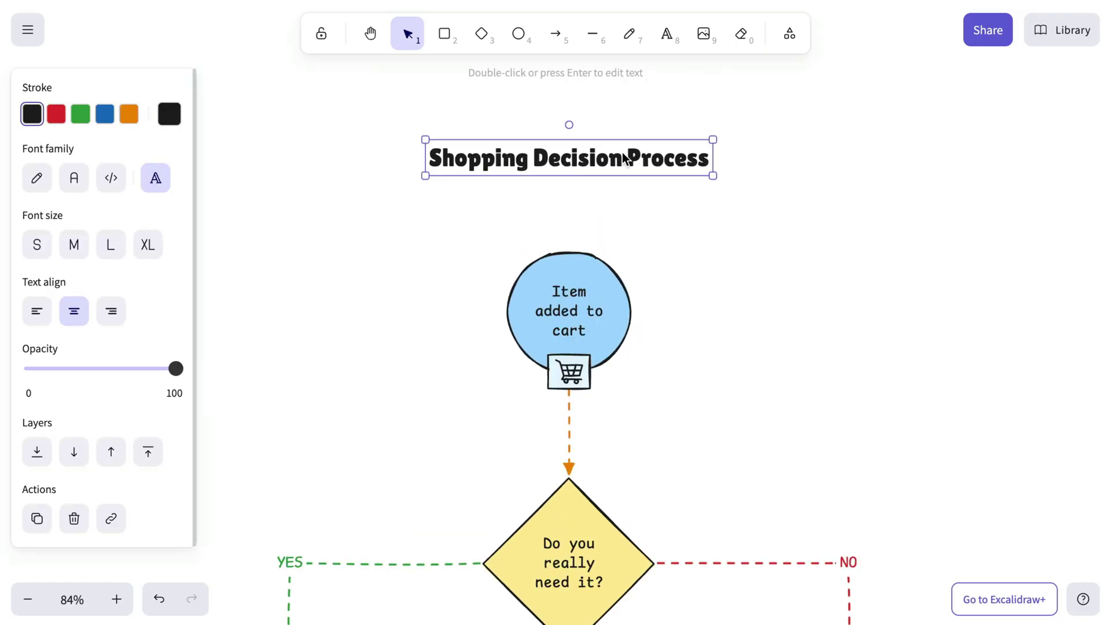
right_click(624, 154)
left_click(694, 307)
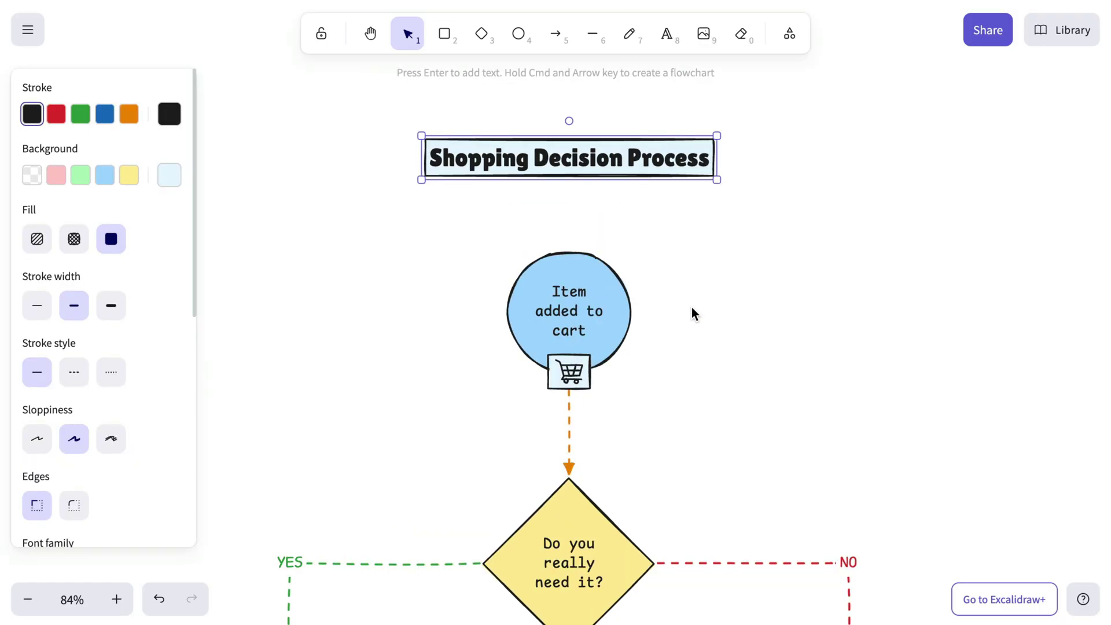
left_click(169, 114)
left_click(335, 167)
left_click(169, 174)
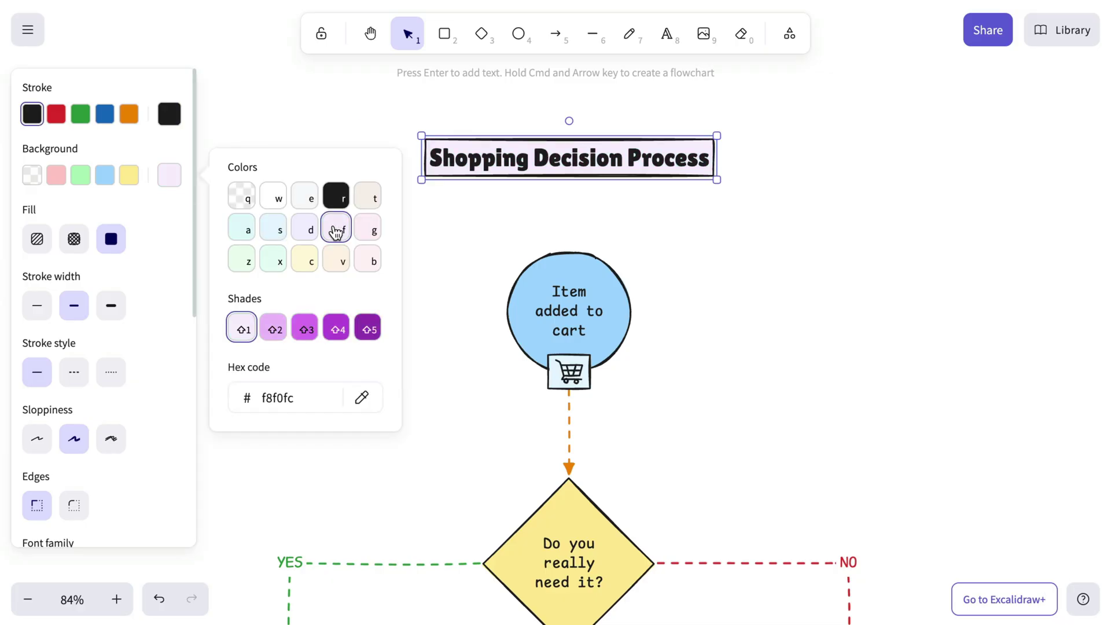
left_click(278, 336)
scroll(61, 378, "down", 4)
left_click(36, 355)
- Move the title box up and to the left
mouse_move(422, 165)
left_mouse_down()
mouse_move(333, 170)
mouse_move(364, 163)
left_mouse_up()
scroll(570, 154, "down", 5)
left_click_drag(573, 154, 405, 180)
key("Escape")
scroll(550, 270, "up", 3)
- Draw a large frame rectangle around the flowchart and sit the title box on its corner
left_click(444, 33)
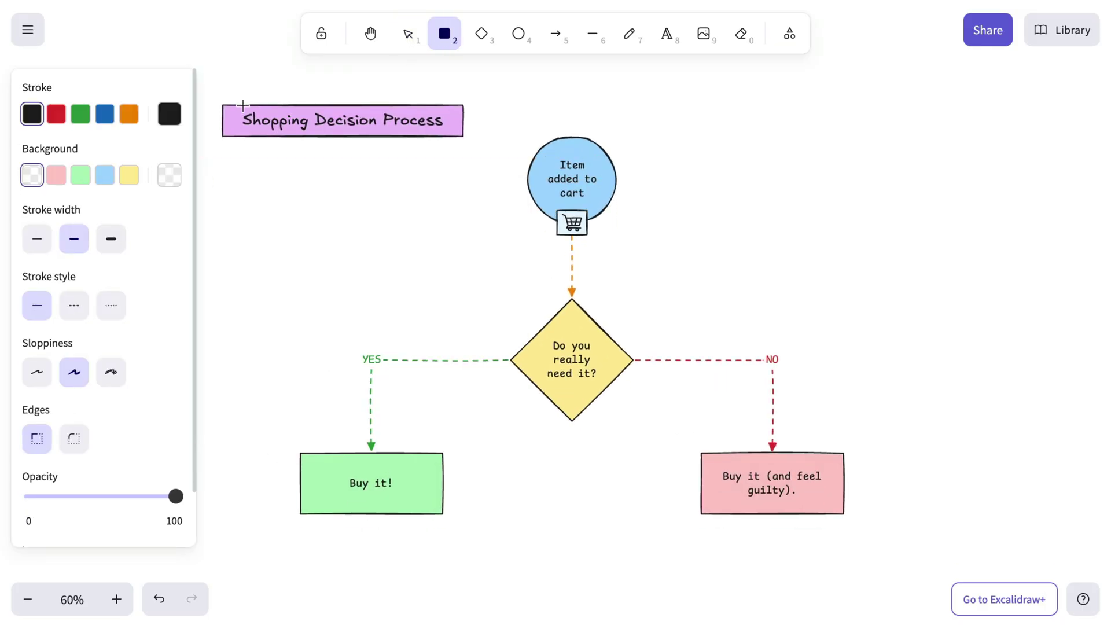
left_click_drag(241, 105, 898, 541)
left_click(226, 124)
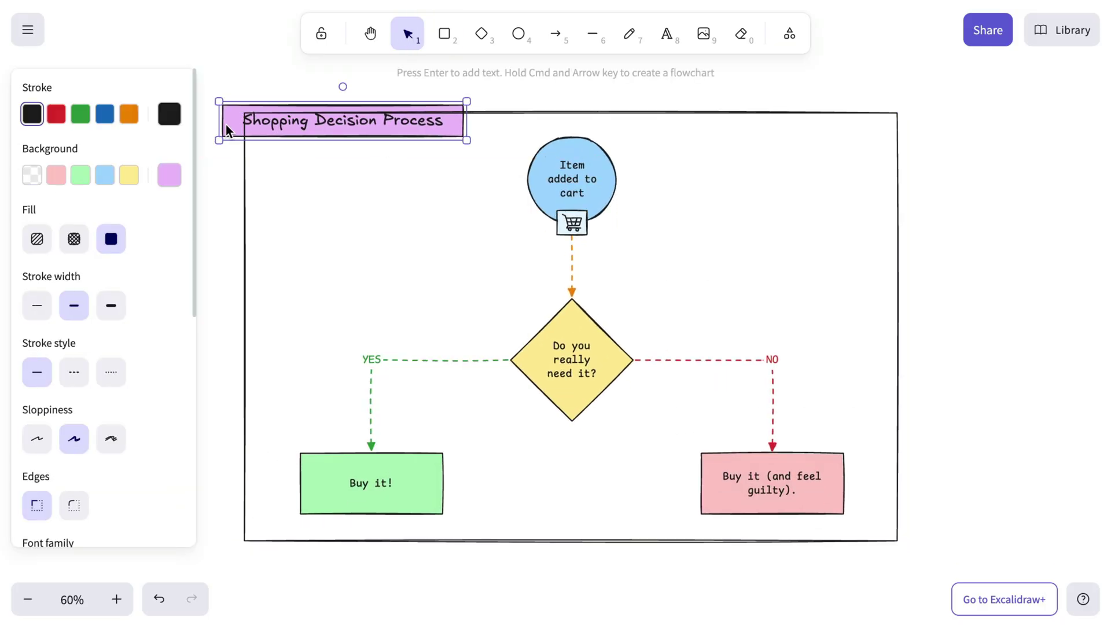
right_click(226, 123)
left_click(292, 254)
left_click_drag(322, 133, 337, 130)
- Fill the frame white and duplicate it
left_click(488, 111)
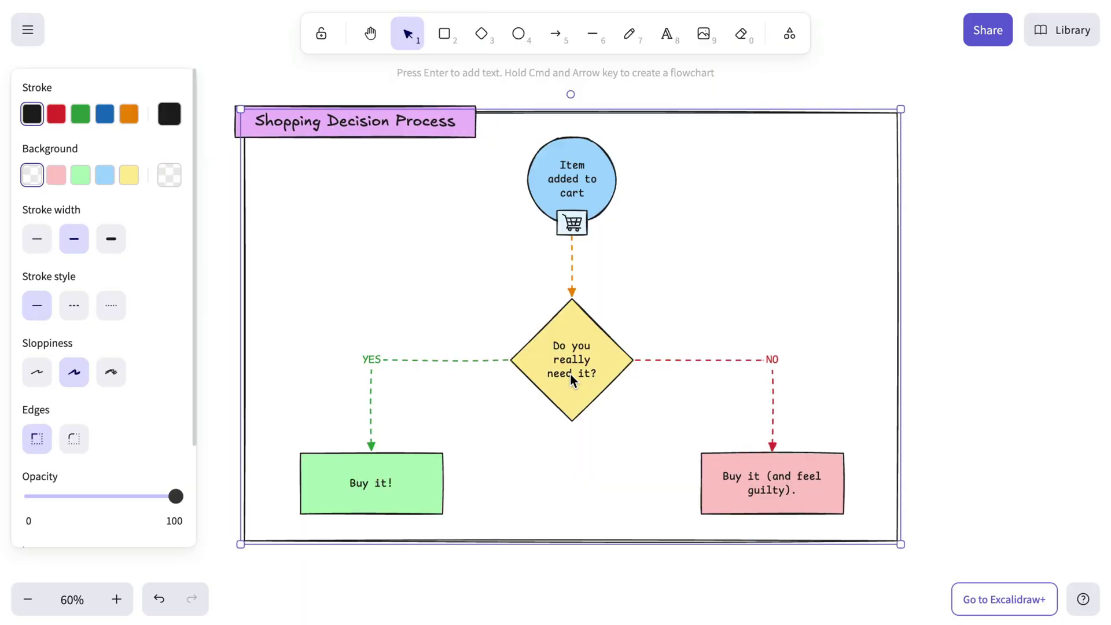
left_click(169, 175)
left_click(683, 175)
key("ctrl+d")
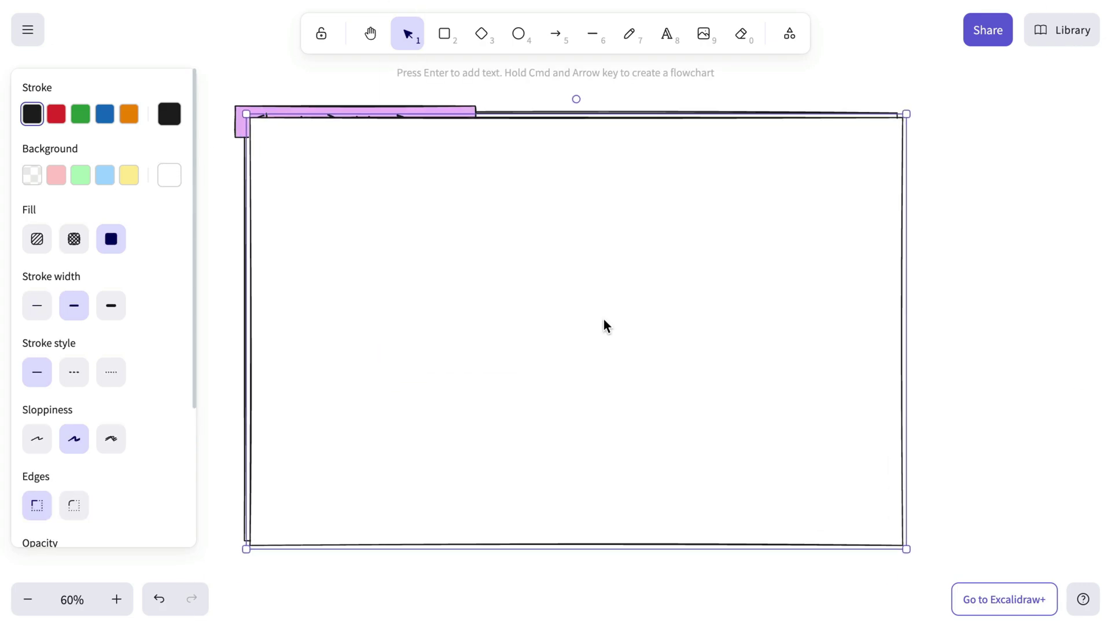
- Send the duplicate frame behind the chart with a purple fill and transparent outline
right_click(603, 318)
left_click(634, 363)
left_click(169, 175)
left_click(337, 225)
left_click(169, 114)
left_click(240, 131)
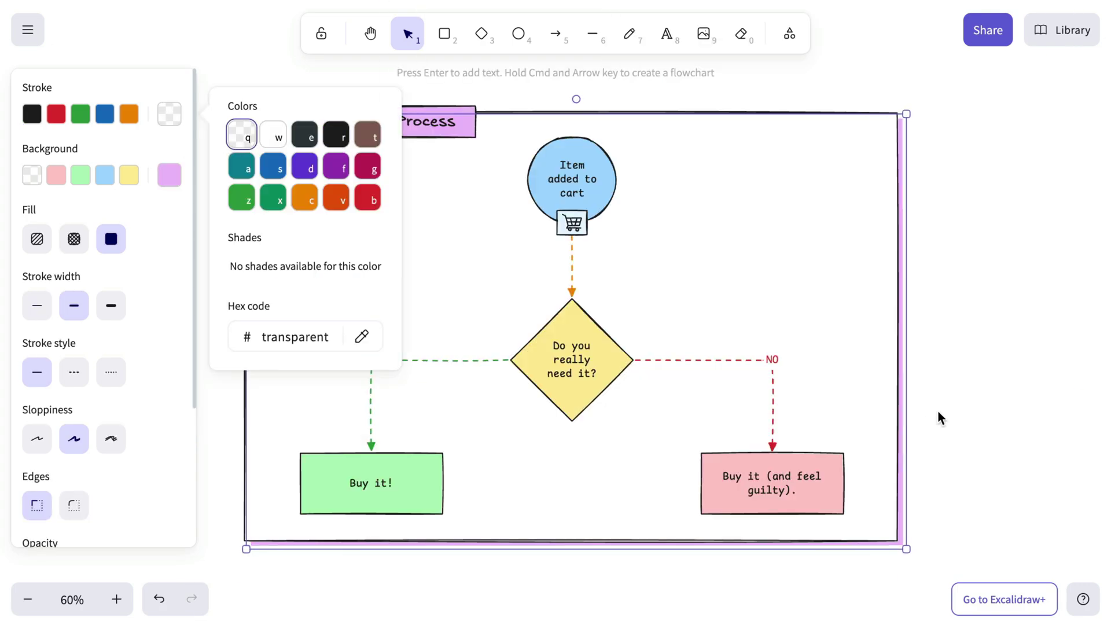
mouse_move(873, 591)
left_mouse_down()
mouse_move(498, 347)
mouse_move(292, 126)
left_mouse_up()
- Duplicate the selected flowchart with a slight offset and fill the copies grey
right_click(549, 324)
left_click(602, 326)
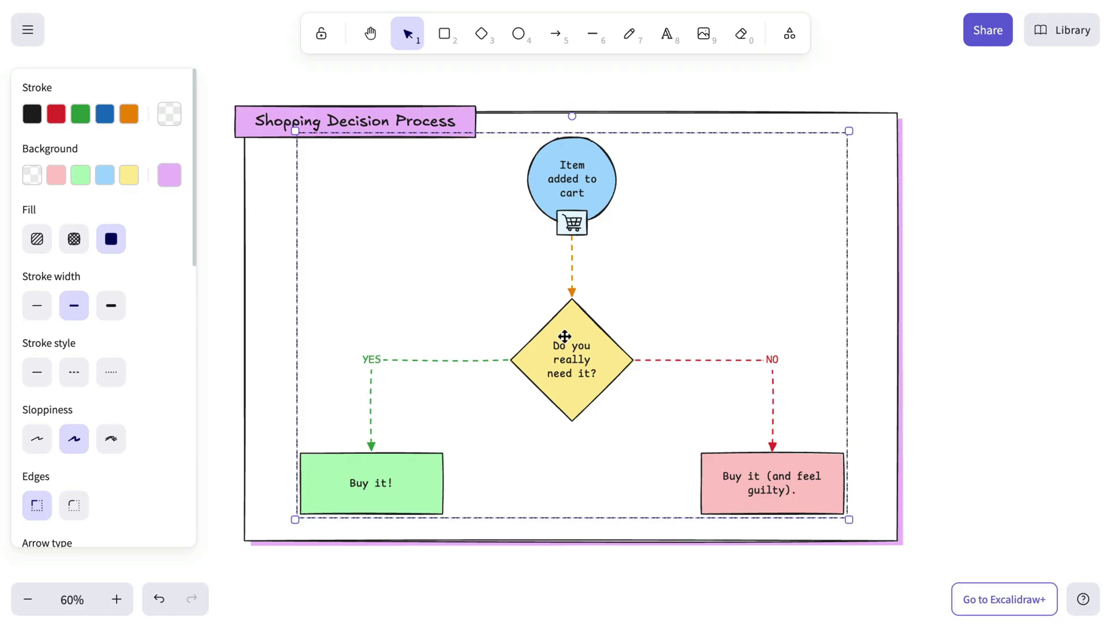
left_click_drag(566, 335, 575, 330)
scroll(846, 501, "up", 5)
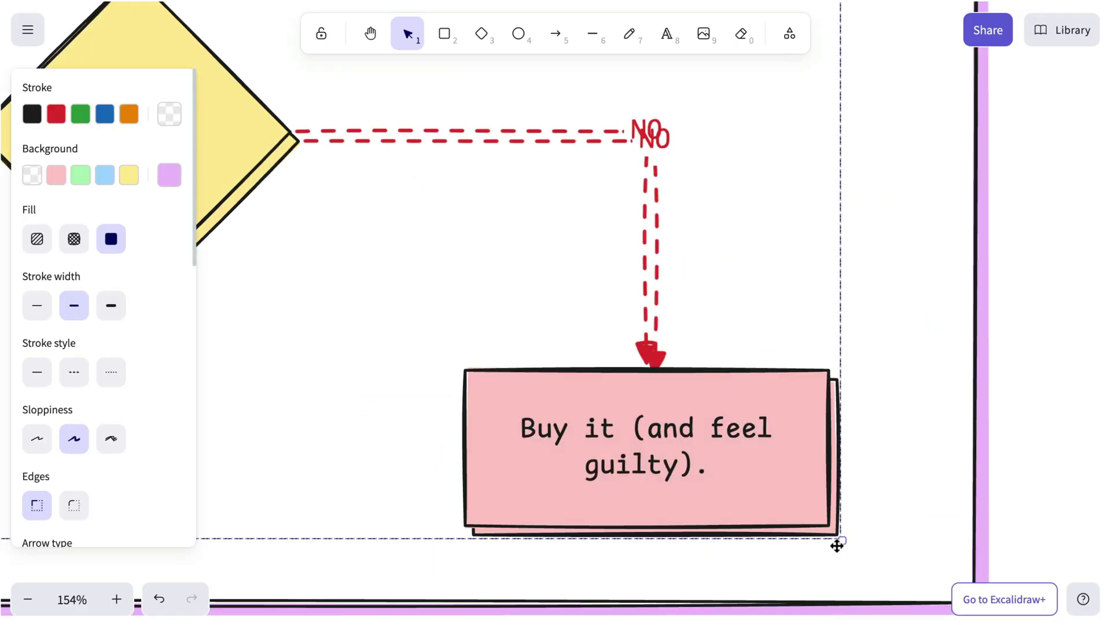
scroll(591, 313, "down", 5)
left_click(169, 175)
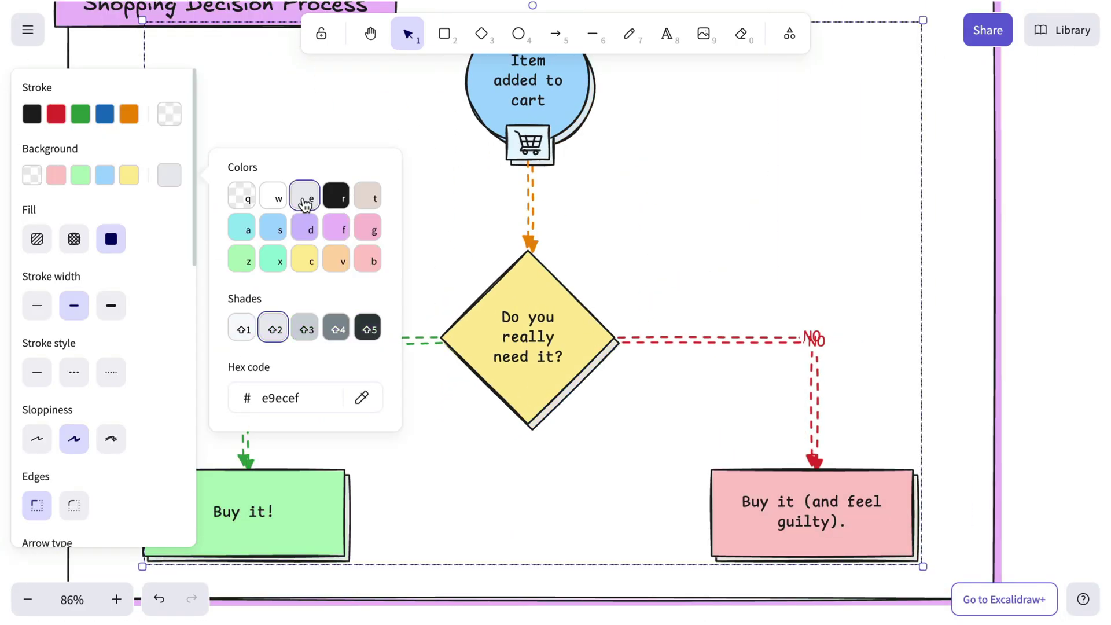
left_click(308, 142)
left_click(1066, 360)
scroll(729, 445, "down", 5)
- Fit the whole framed flowchart in view with Shift+1
left_click_drag(873, 565, 383, 227)
left_click(599, 235)
left_click(930, 385)
scroll(930, 385, "right", 1)
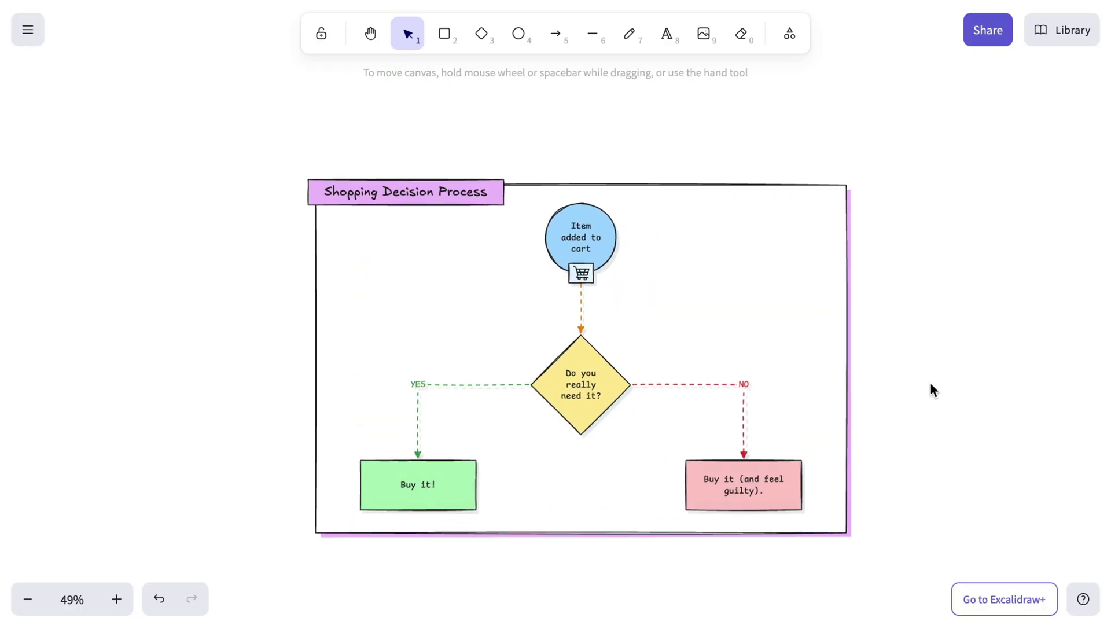
scroll(930, 383, "up", 4)
key("shift+1")
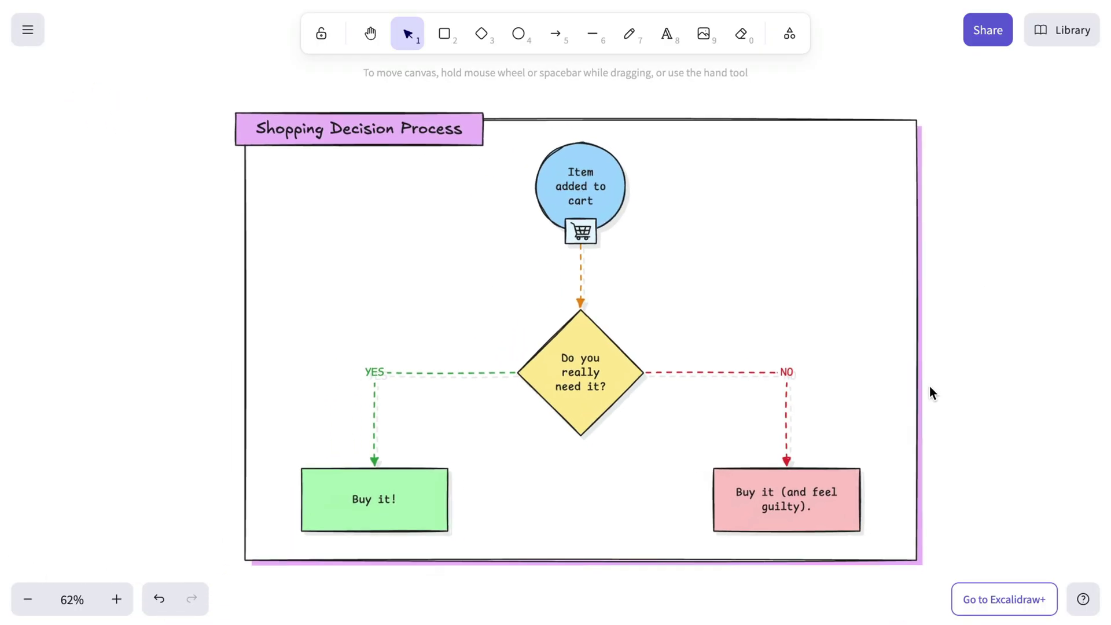
scroll(930, 386, "down", 1)
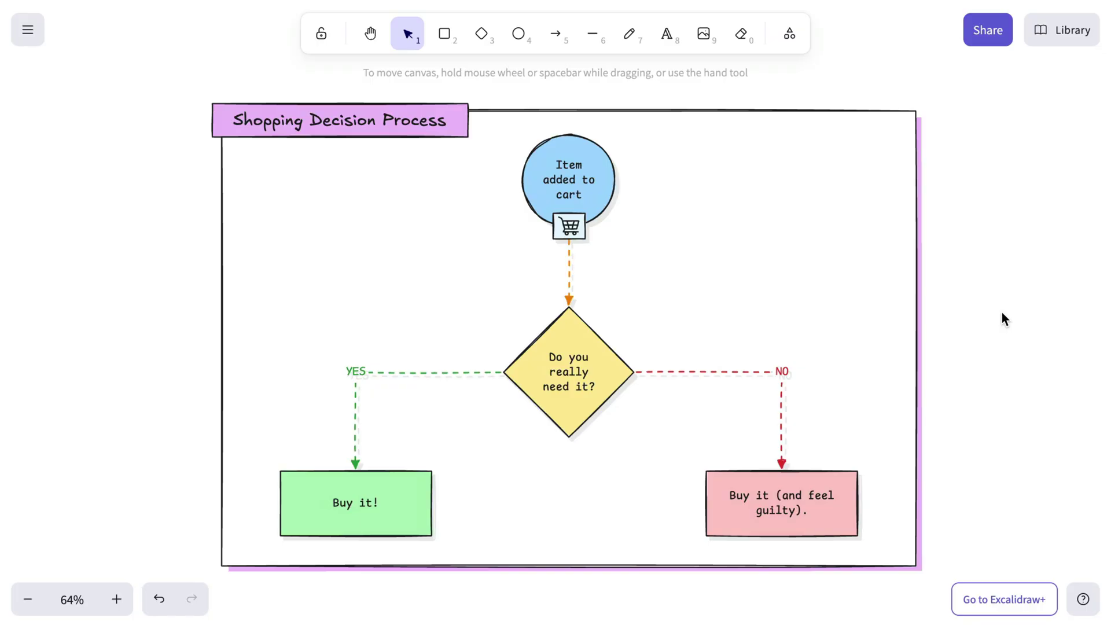